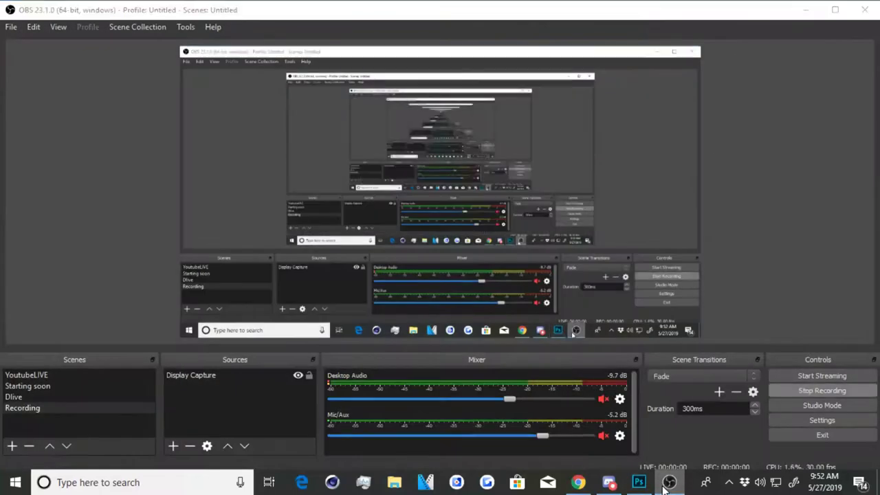
# - Position the character reference image on the canvas and collapse the Info panel
pyautogui.moveTo(337, 187)
pyautogui.mouseDown()
pyautogui.moveTo(420, 226)
pyautogui.moveTo(260, 122)
pyautogui.mouseUp()
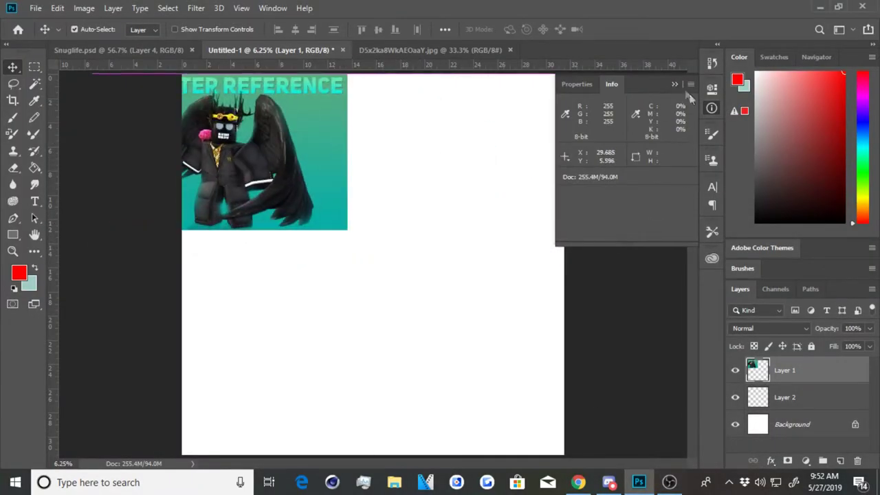
pyautogui.click(675, 85)
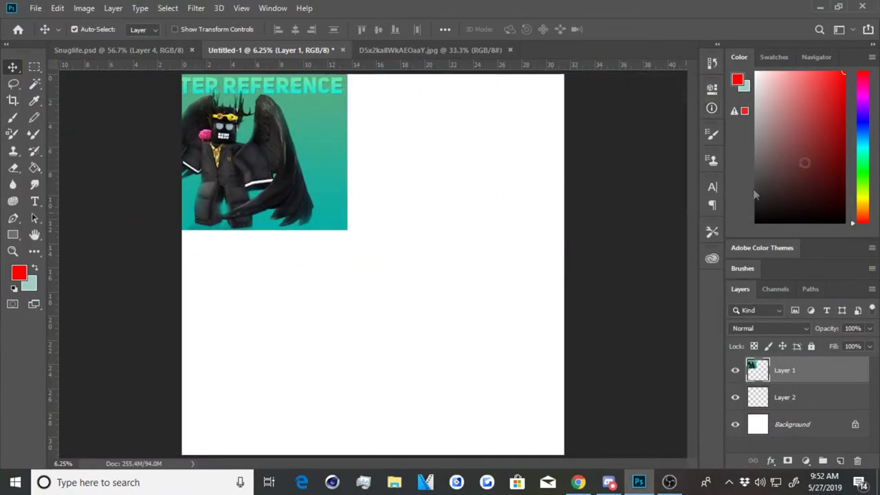
pyautogui.click(12, 117)
# - Test a red brush stroke, undo it, and make Layer 2 active
pyautogui.moveTo(402, 186); pyautogui.dragTo(365, 341)
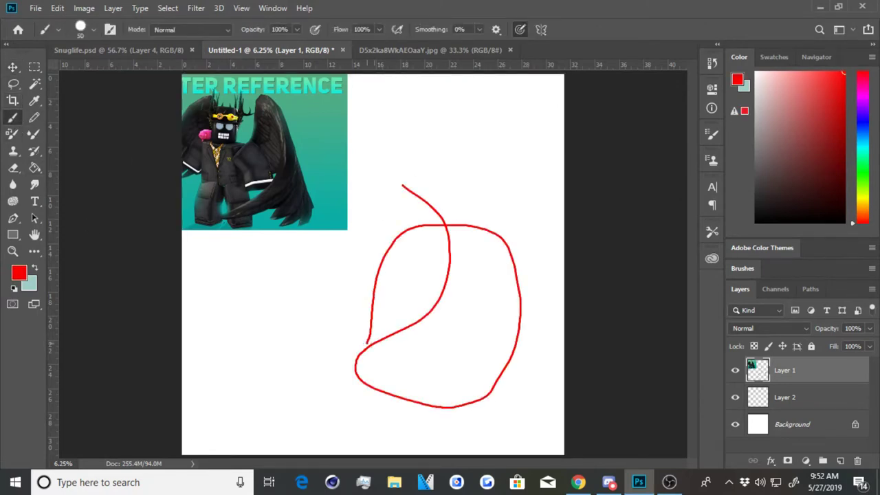
pyautogui.hotkey('ctrl', 'z')
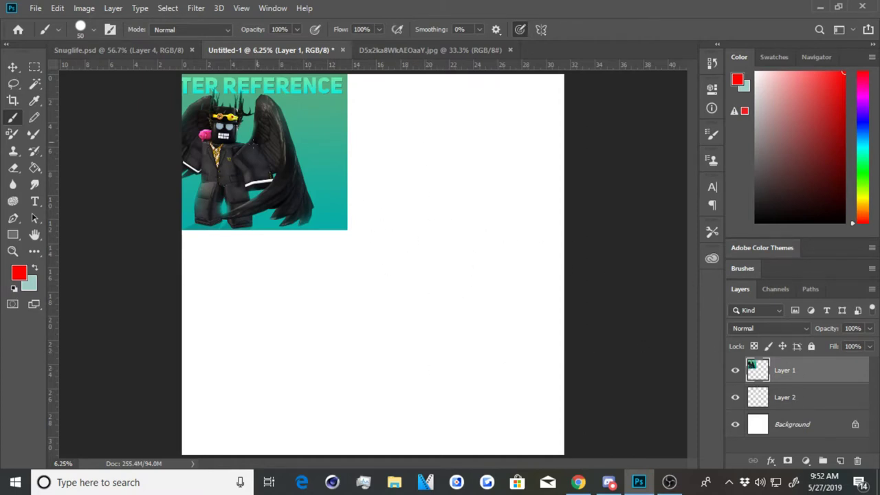
pyautogui.click(786, 399)
# - Hide Layer 1 and paint the head's left edge and bottom curve in red
pyautogui.click(734, 369)
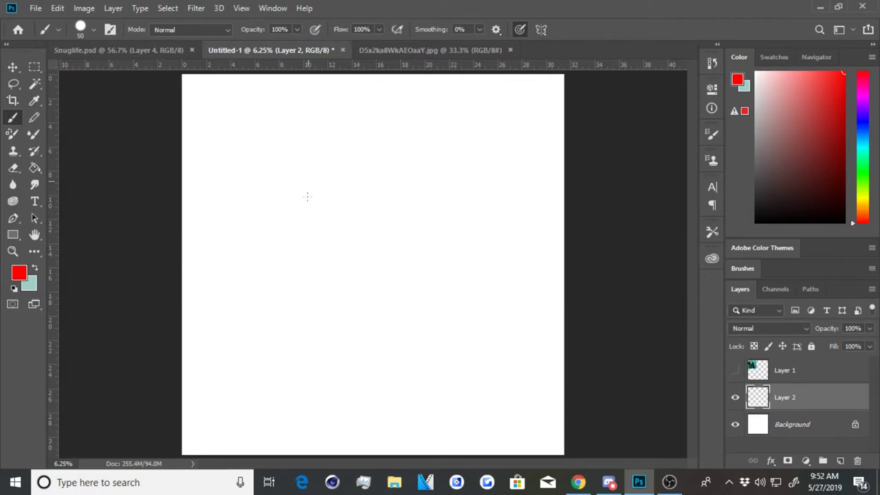
pyautogui.moveTo(307, 191); pyautogui.dragTo(303, 266)
pyautogui.moveTo(306, 221)
pyautogui.mouseDown()
pyautogui.moveTo(302, 283)
pyautogui.moveTo(317, 295)
pyautogui.mouseUp()
pyautogui.moveTo(303, 254); pyautogui.dragTo(316, 301)
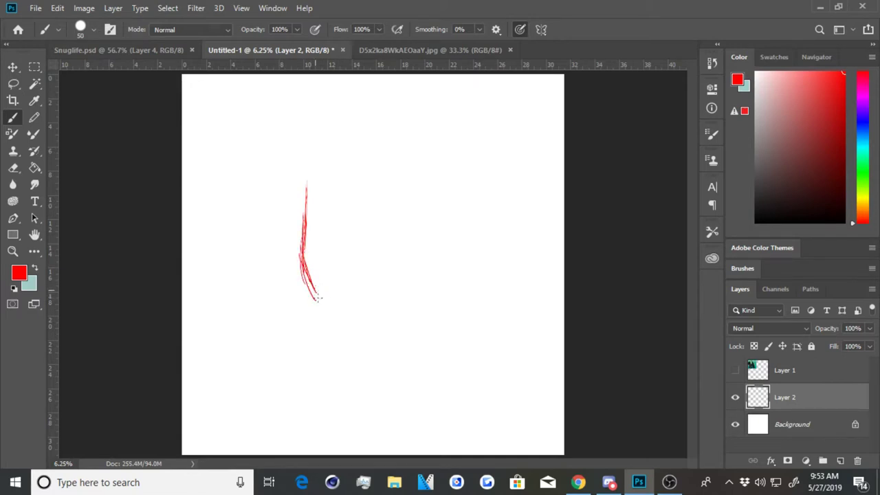
pyautogui.moveTo(303, 256)
pyautogui.mouseDown()
pyautogui.moveTo(329, 309)
pyautogui.moveTo(319, 304)
pyautogui.moveTo(340, 314)
pyautogui.mouseUp()
pyautogui.moveTo(306, 191)
pyautogui.mouseDown()
pyautogui.moveTo(346, 316)
pyautogui.moveTo(344, 302)
pyautogui.mouseUp()
pyautogui.moveTo(305, 172)
pyautogui.mouseDown()
pyautogui.moveTo(338, 307)
pyautogui.moveTo(356, 319)
pyautogui.moveTo(408, 316)
pyautogui.mouseUp()
pyautogui.moveTo(339, 313); pyautogui.dragTo(428, 316)
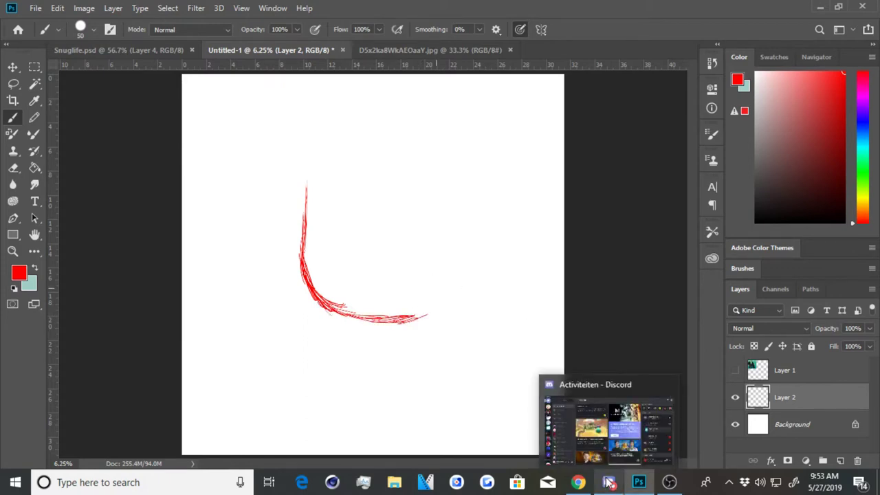
pyautogui.moveTo(608, 423)
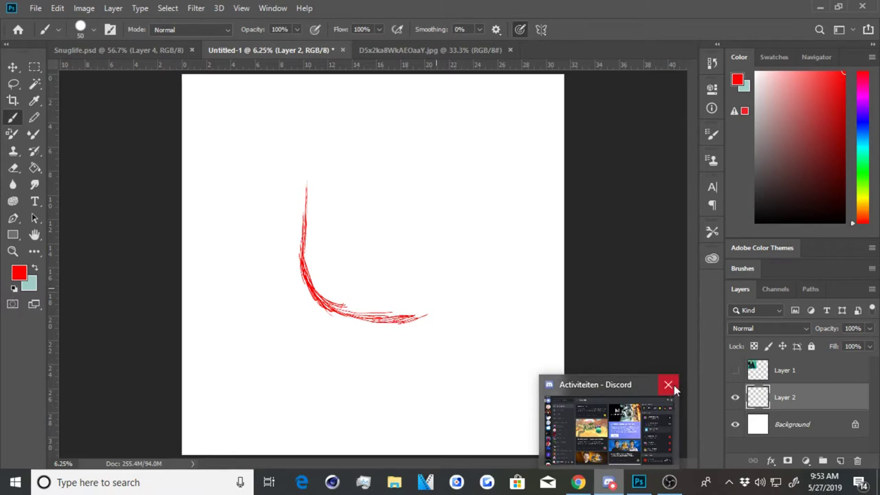
pyautogui.click(673, 389)
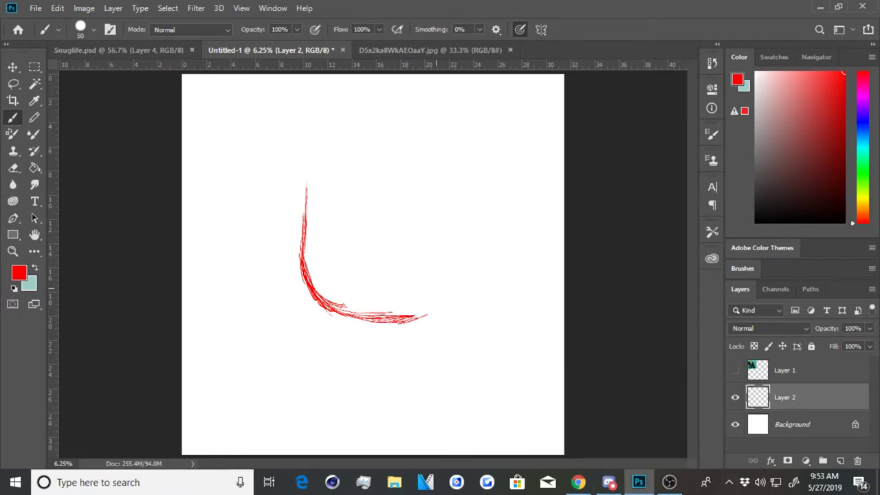
# - Quit Discord from the system tray, then draw the head's right side upward
pyautogui.click(729, 481)
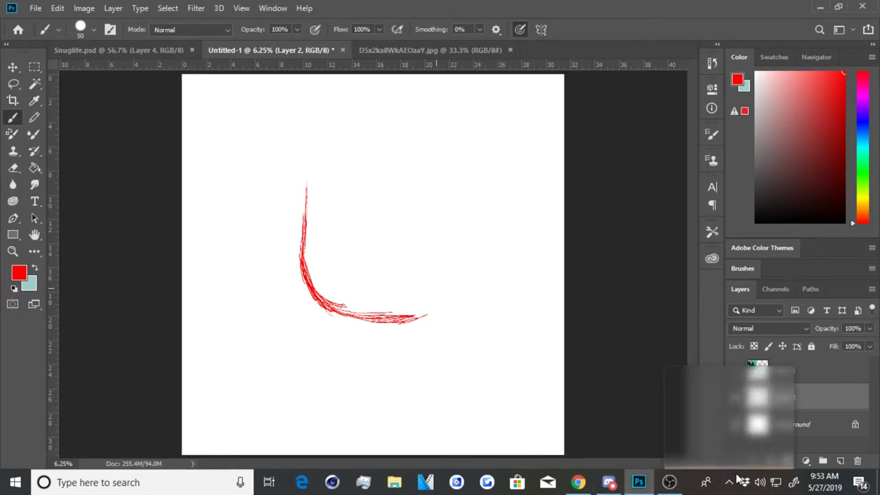
pyautogui.rightClick(729, 428)
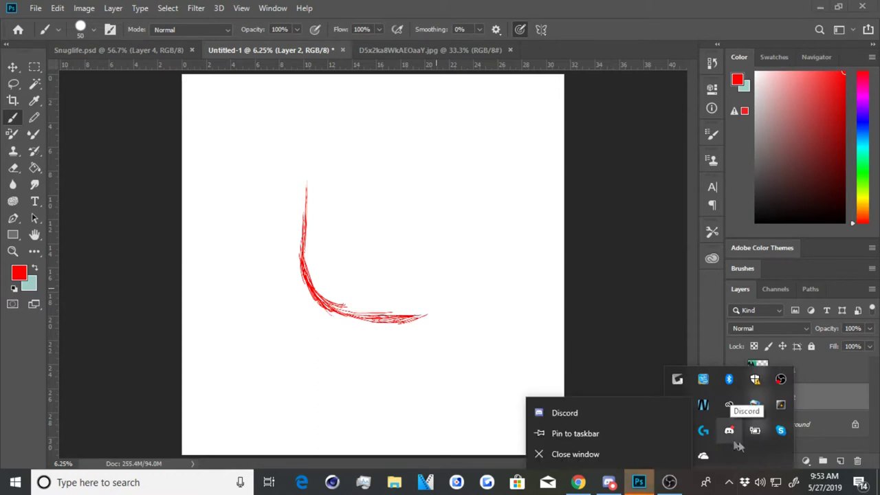
pyautogui.click(730, 433)
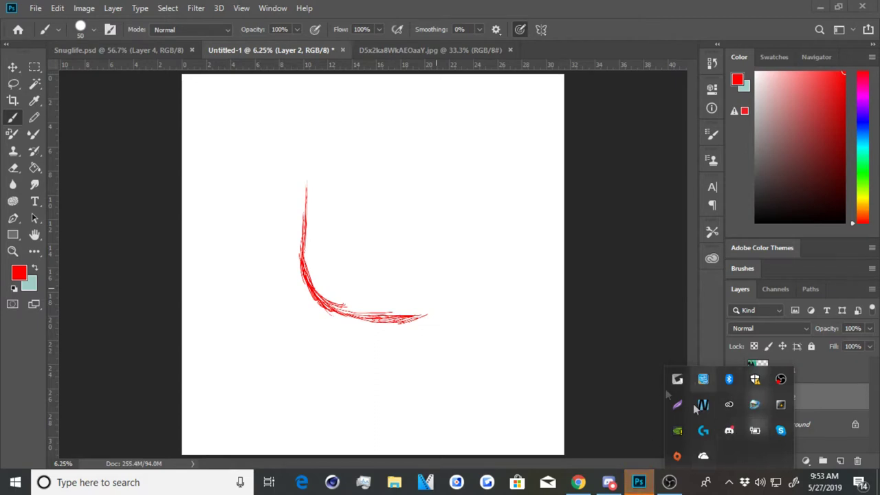
pyautogui.rightClick(728, 432)
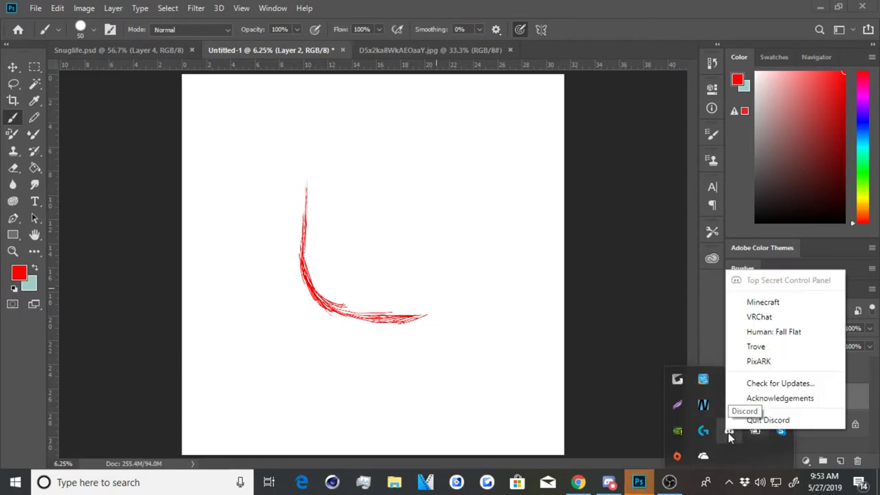
pyautogui.click(767, 420)
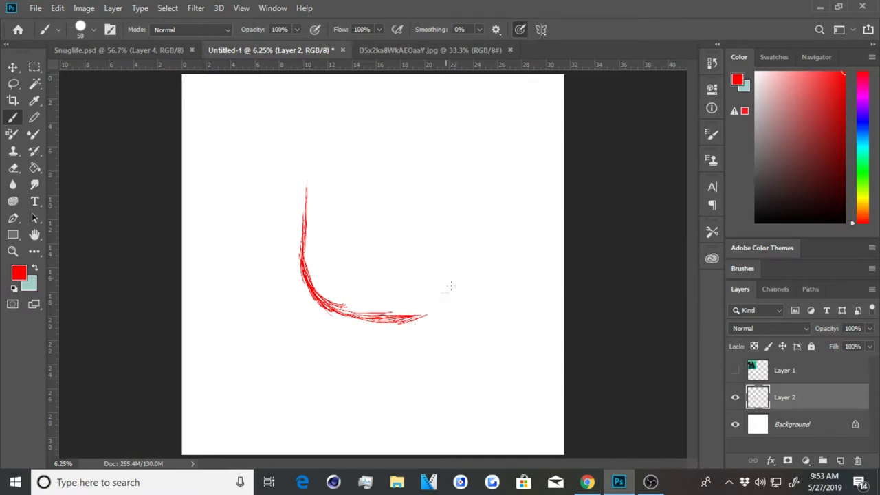
pyautogui.moveTo(432, 306); pyautogui.dragTo(455, 241)
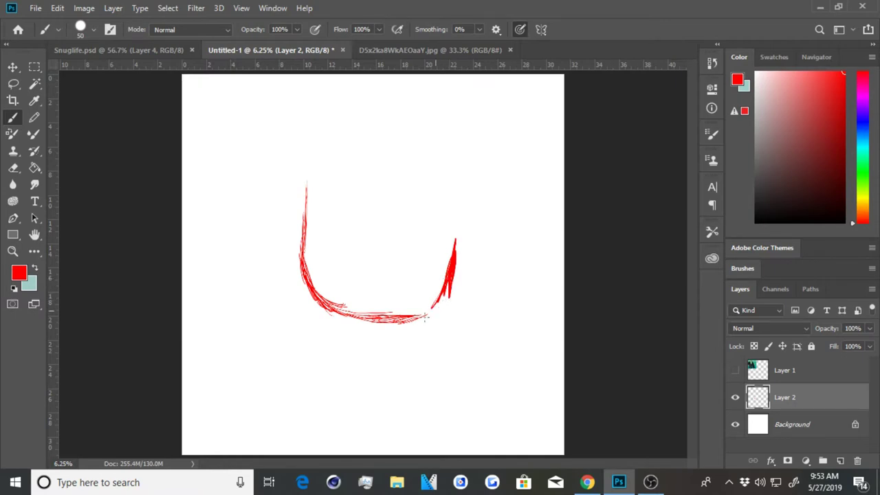
# - Join the bottom curve to the right side, close the head's top, and reshow Layer 1
pyautogui.moveTo(421, 319)
pyautogui.mouseDown()
pyautogui.moveTo(448, 290)
pyautogui.moveTo(435, 303)
pyautogui.mouseUp()
pyautogui.moveTo(455, 239)
pyautogui.mouseDown()
pyautogui.moveTo(453, 186)
pyautogui.moveTo(456, 248)
pyautogui.mouseUp()
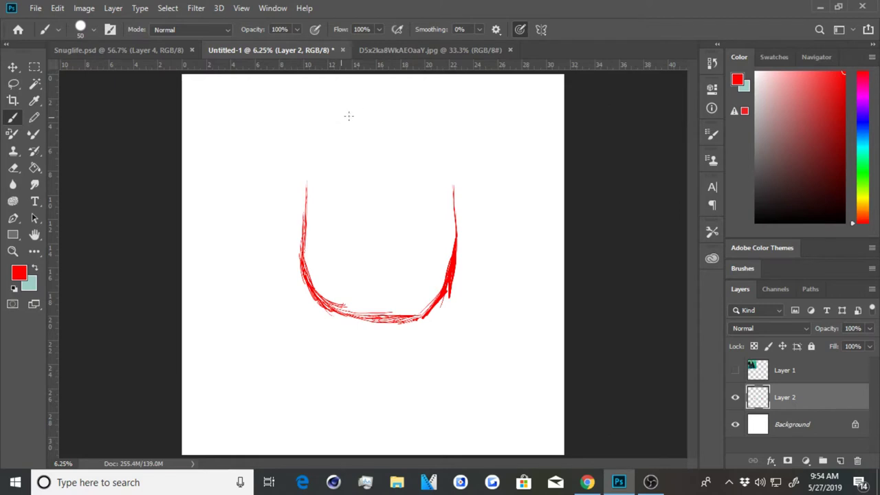
pyautogui.moveTo(306, 184)
pyautogui.mouseDown()
pyautogui.moveTo(320, 131)
pyautogui.moveTo(349, 115)
pyautogui.moveTo(422, 114)
pyautogui.moveTo(450, 146)
pyautogui.moveTo(456, 178)
pyautogui.mouseUp()
pyautogui.moveTo(443, 133); pyautogui.dragTo(448, 191)
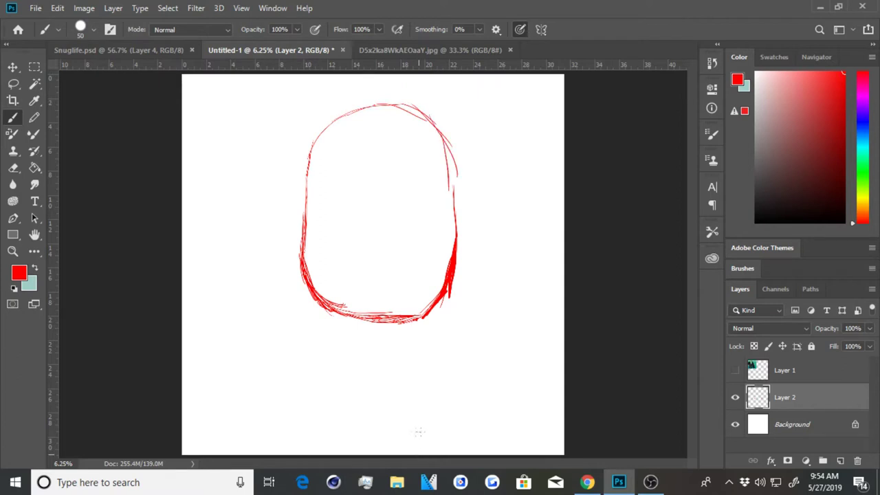
pyautogui.click(735, 370)
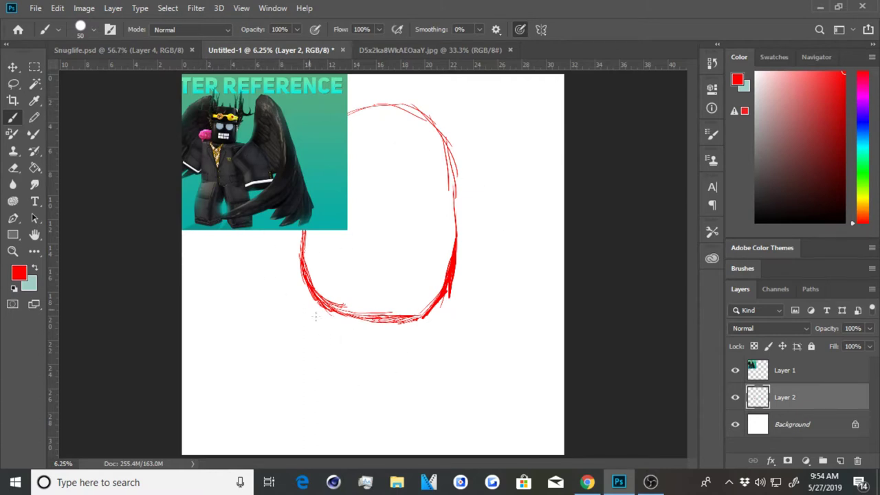
pyautogui.click(586, 482)
pyautogui.click(426, 11)
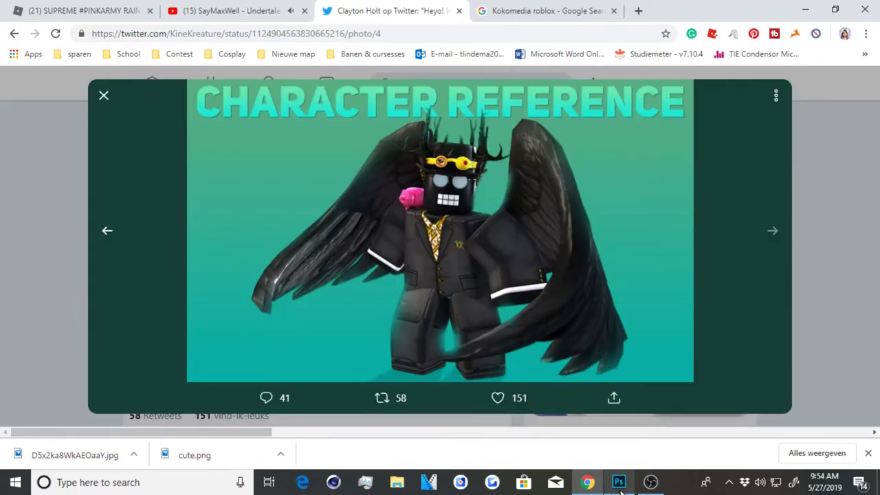
pyautogui.click(619, 484)
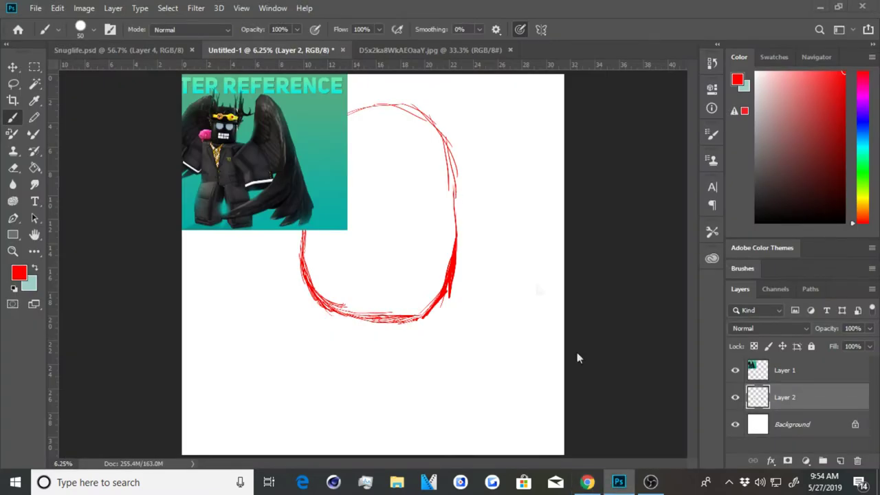
pyautogui.click(619, 482)
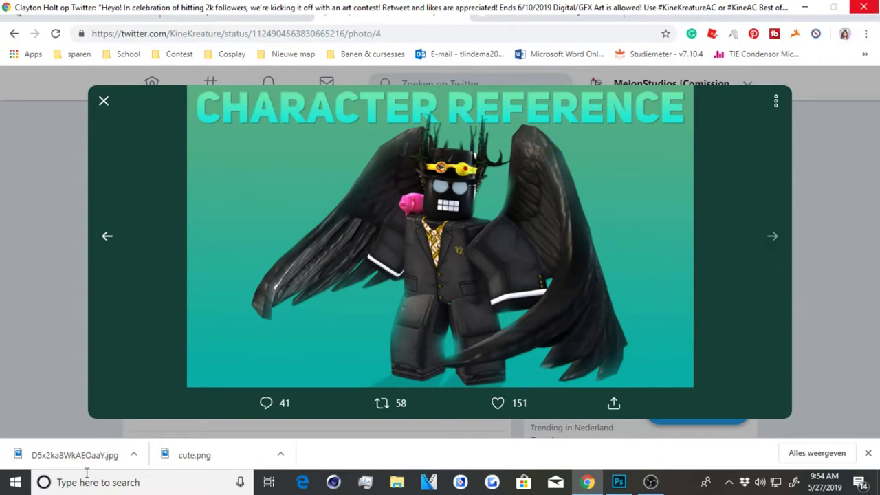
pyautogui.click(618, 482)
pyautogui.click(735, 369)
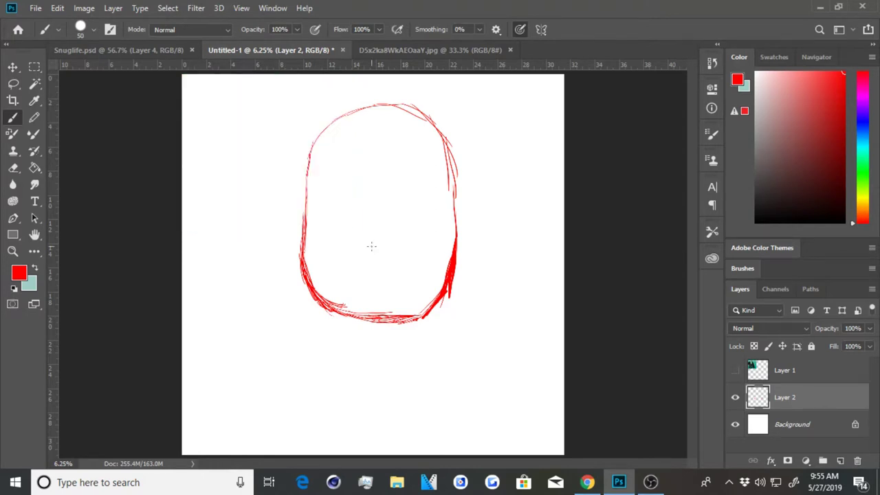
pyautogui.click(735, 370)
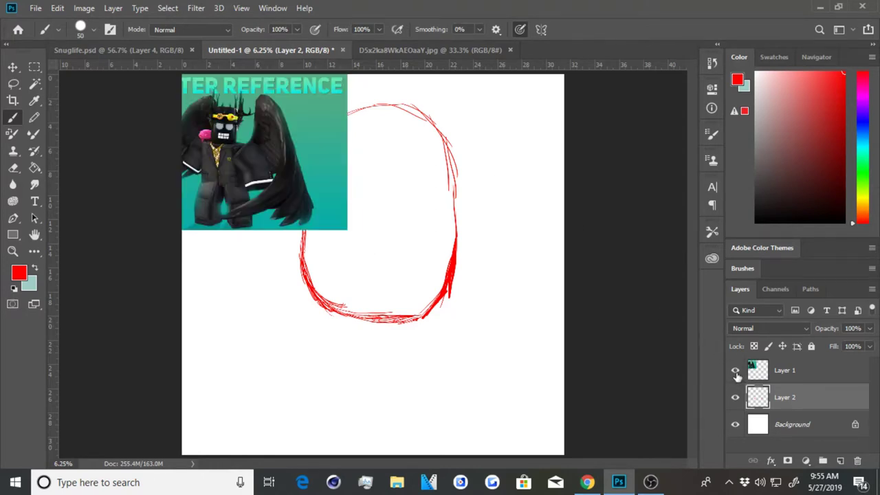
pyautogui.click(735, 370)
# - Hide the reference and sketch an elliptical hat brim with a band across it
pyautogui.click(735, 370)
pyautogui.moveTo(272, 177)
pyautogui.mouseDown()
pyautogui.moveTo(430, 195)
pyautogui.moveTo(515, 173)
pyautogui.mouseUp()
pyautogui.moveTo(272, 176); pyautogui.dragTo(266, 170)
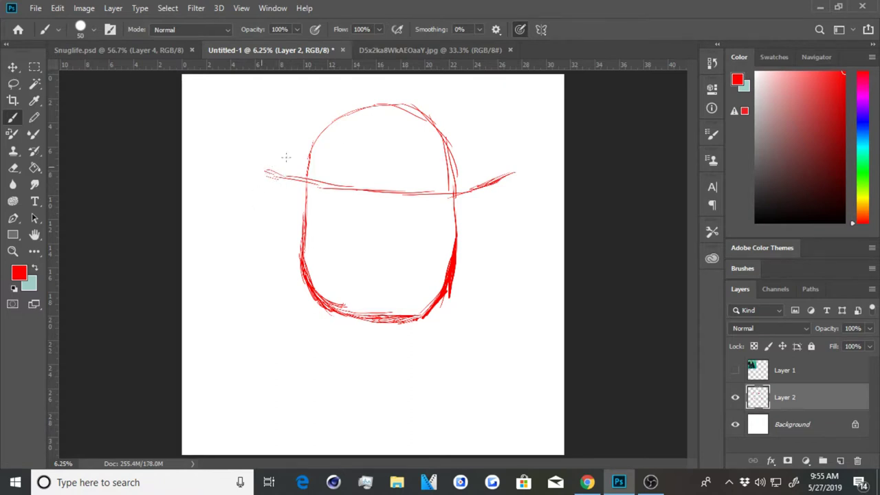
pyautogui.moveTo(325, 146); pyautogui.dragTo(266, 166)
pyautogui.moveTo(311, 147)
pyautogui.mouseDown()
pyautogui.moveTo(481, 148)
pyautogui.moveTo(519, 174)
pyautogui.mouseUp()
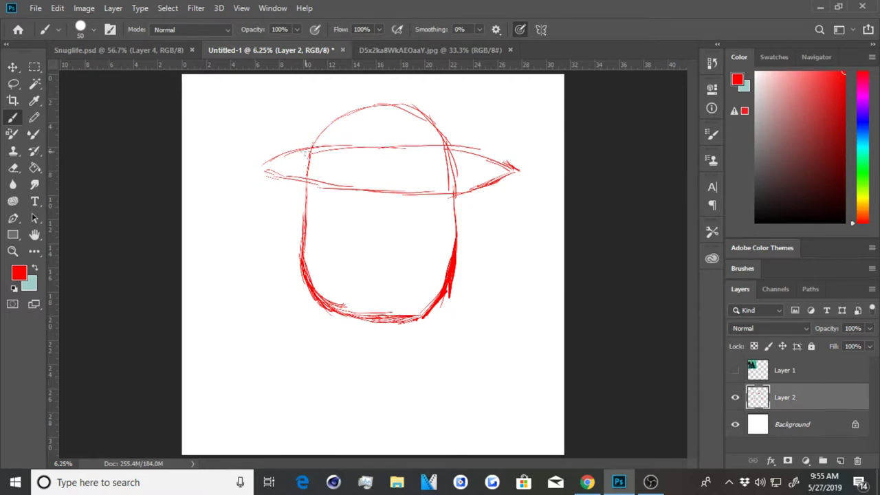
pyautogui.moveTo(314, 163)
pyautogui.mouseDown()
pyautogui.moveTo(441, 174)
pyautogui.moveTo(466, 159)
pyautogui.mouseUp()
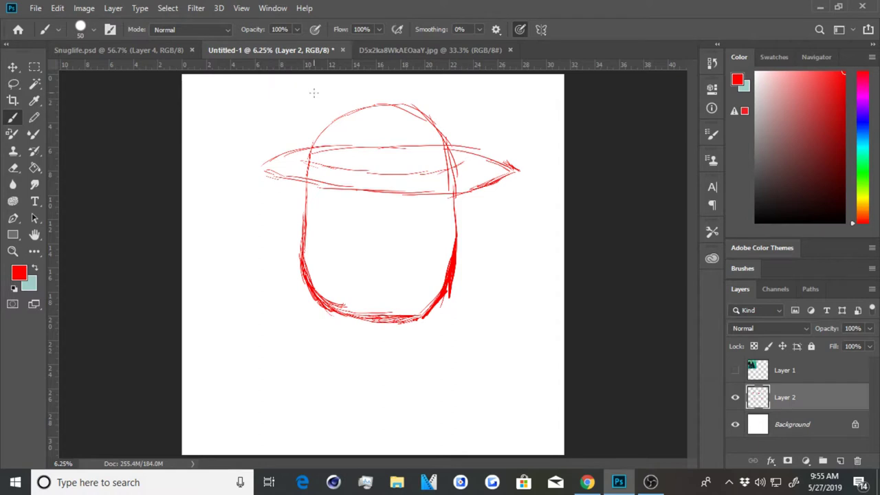
# - Draw the tall crown's left and right sides above the brim, then reshow the reference
pyautogui.moveTo(310, 77); pyautogui.dragTo(306, 108)
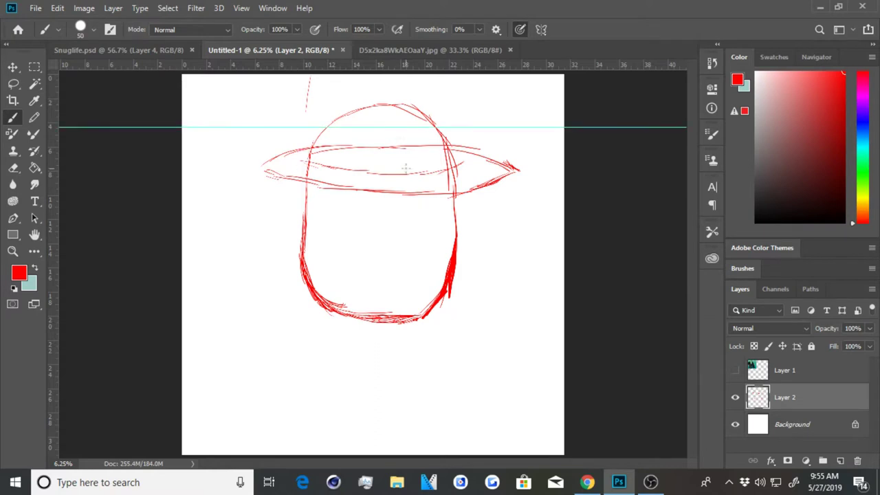
pyautogui.moveTo(302, 165); pyautogui.dragTo(307, 101)
pyautogui.moveTo(455, 147)
pyautogui.mouseDown()
pyautogui.moveTo(455, 166)
pyautogui.moveTo(461, 75)
pyautogui.moveTo(455, 175)
pyautogui.mouseUp()
pyautogui.moveTo(458, 97); pyautogui.dragTo(450, 155)
pyautogui.moveTo(307, 101)
pyautogui.mouseDown()
pyautogui.moveTo(303, 164)
pyautogui.moveTo(307, 90)
pyautogui.mouseUp()
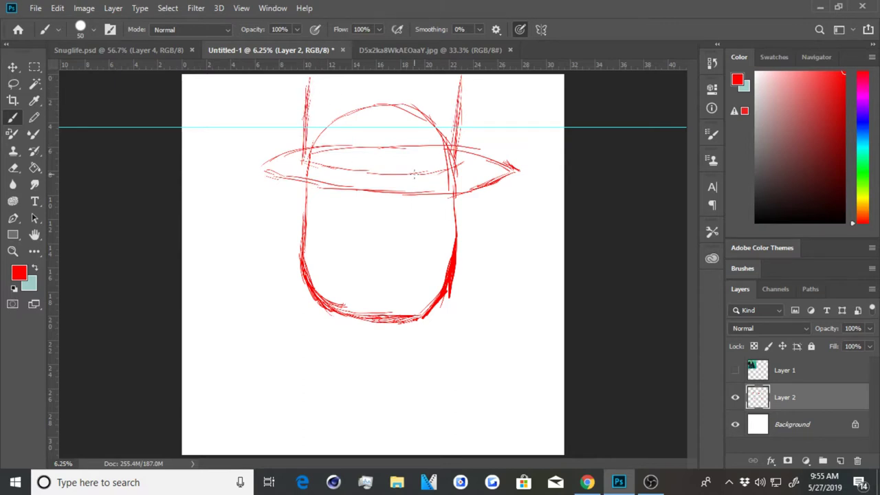
pyautogui.moveTo(391, 171)
pyautogui.mouseDown()
pyautogui.moveTo(296, 164)
pyautogui.moveTo(464, 162)
pyautogui.moveTo(459, 75)
pyautogui.mouseUp()
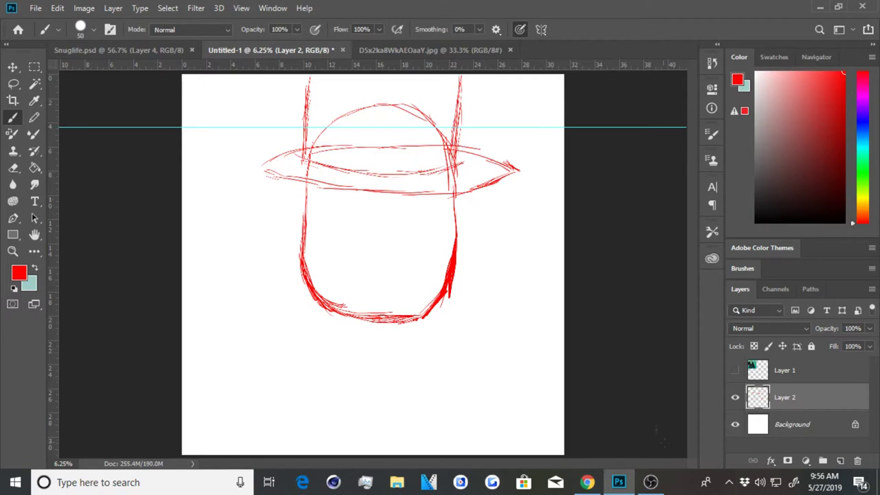
pyautogui.click(734, 370)
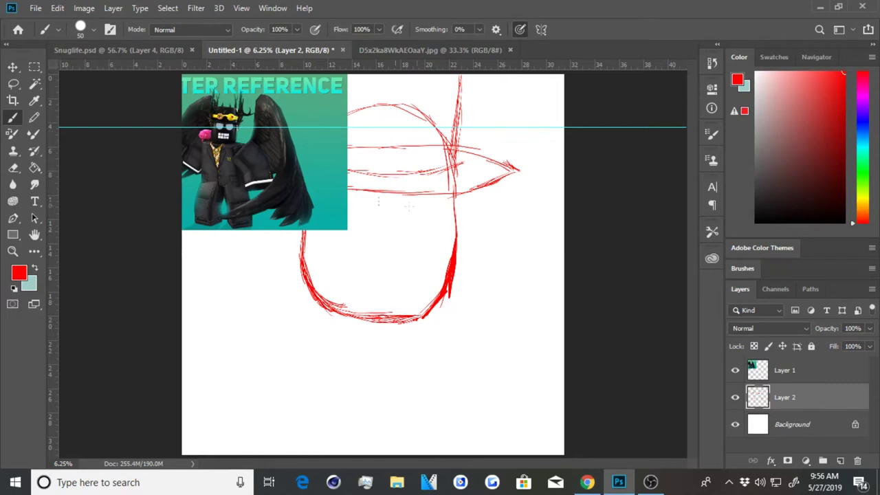
# - Review the character reference on Twitter, closing extra tabs, then return to Photoshop with Layer 1 hidden
pyautogui.click(587, 482)
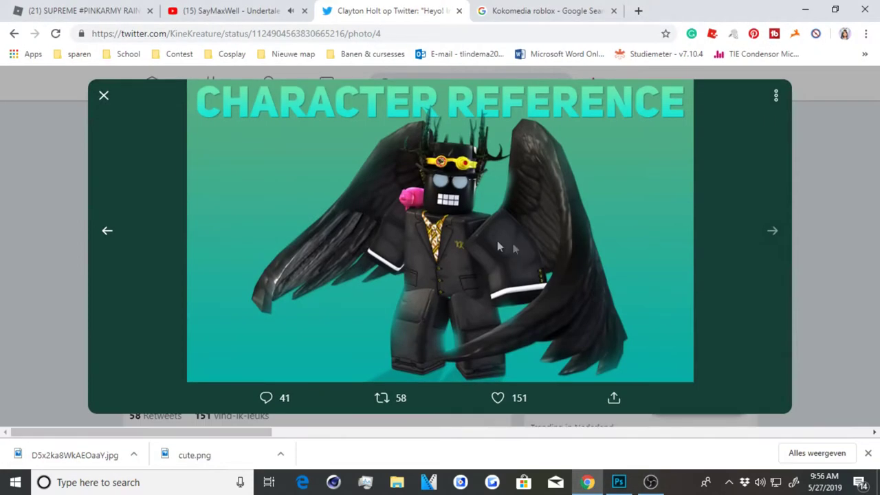
pyautogui.click(615, 11)
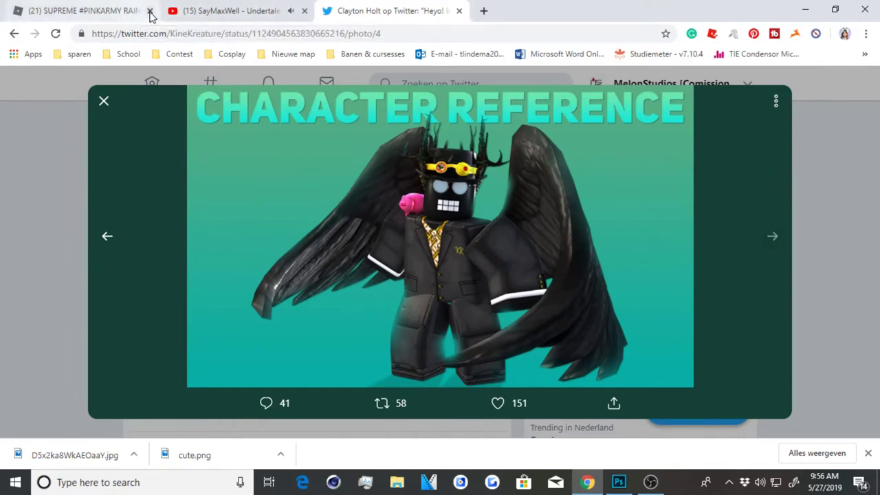
pyautogui.click(150, 11)
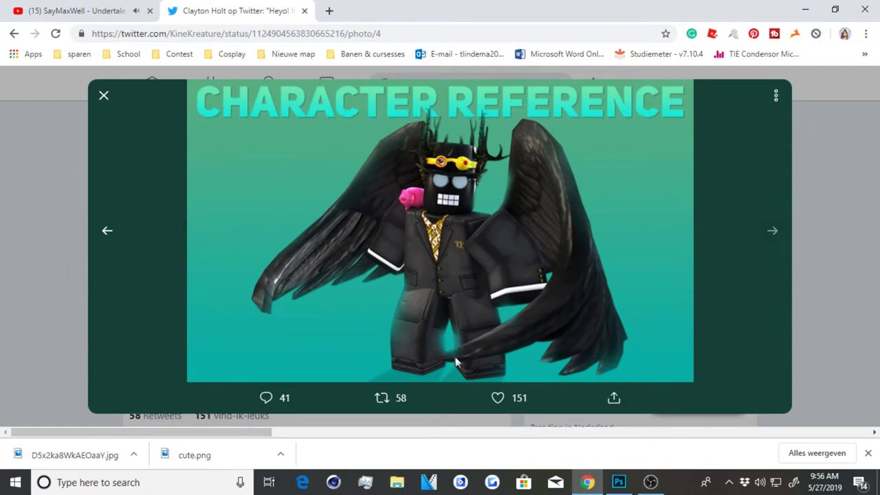
pyautogui.click(620, 484)
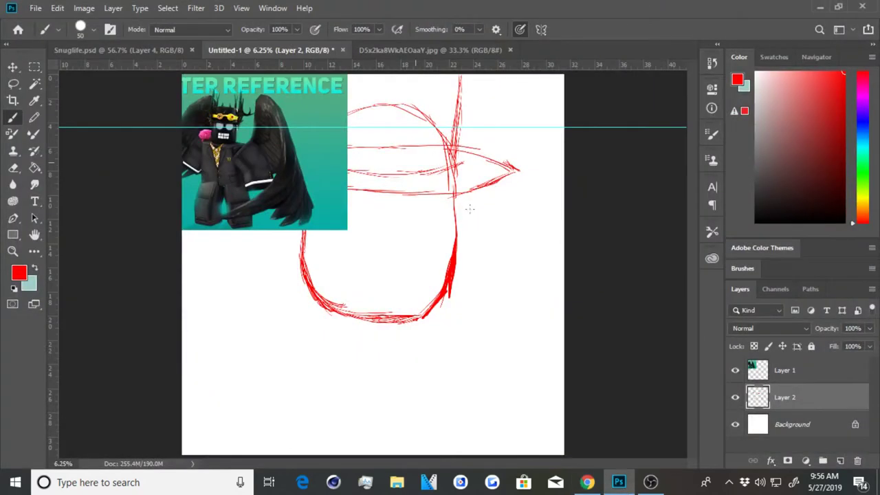
pyautogui.click(735, 369)
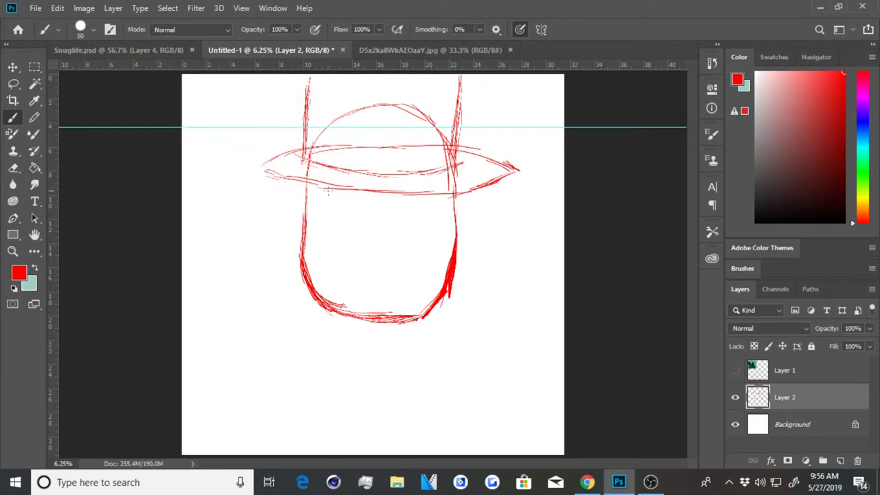
# - Sketch the left and right lens ovals below the hat brim, briefly checking the reference
pyautogui.moveTo(322, 194)
pyautogui.mouseDown()
pyautogui.moveTo(344, 232)
pyautogui.moveTo(378, 195)
pyautogui.mouseUp()
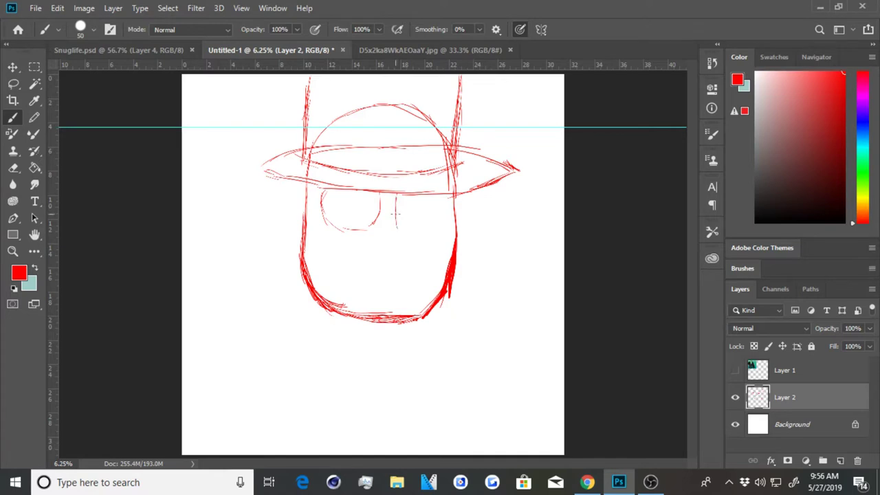
pyautogui.moveTo(454, 195); pyautogui.dragTo(451, 232)
pyautogui.moveTo(396, 196); pyautogui.dragTo(391, 223)
pyautogui.moveTo(321, 191); pyautogui.dragTo(318, 215)
pyautogui.click(735, 370)
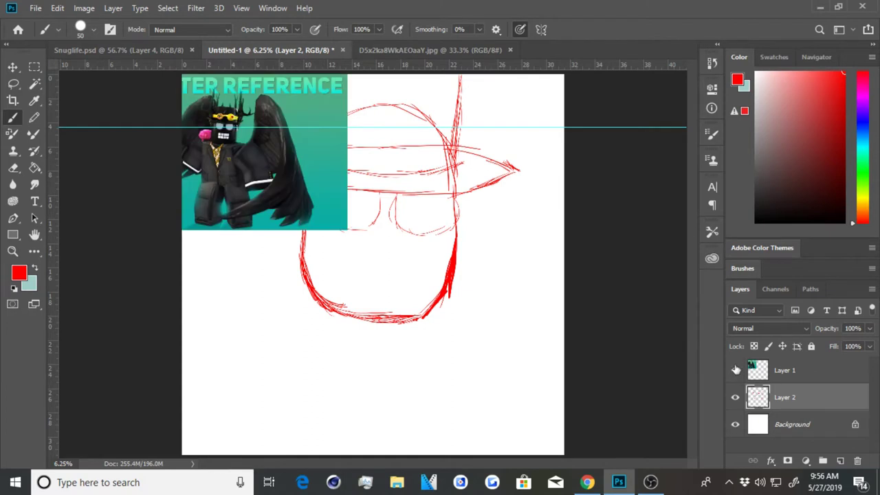
pyautogui.click(735, 369)
# - Draw a rectangular mouth with a tooth divider, then show the reference again
pyautogui.moveTo(337, 254)
pyautogui.mouseDown()
pyautogui.moveTo(339, 281)
pyautogui.moveTo(421, 269)
pyautogui.mouseUp()
pyautogui.moveTo(339, 281)
pyautogui.mouseDown()
pyautogui.moveTo(382, 292)
pyautogui.moveTo(437, 292)
pyautogui.moveTo(435, 261)
pyautogui.mouseUp()
pyautogui.moveTo(361, 270)
pyautogui.mouseDown()
pyautogui.moveTo(361, 289)
pyautogui.moveTo(436, 278)
pyautogui.mouseUp()
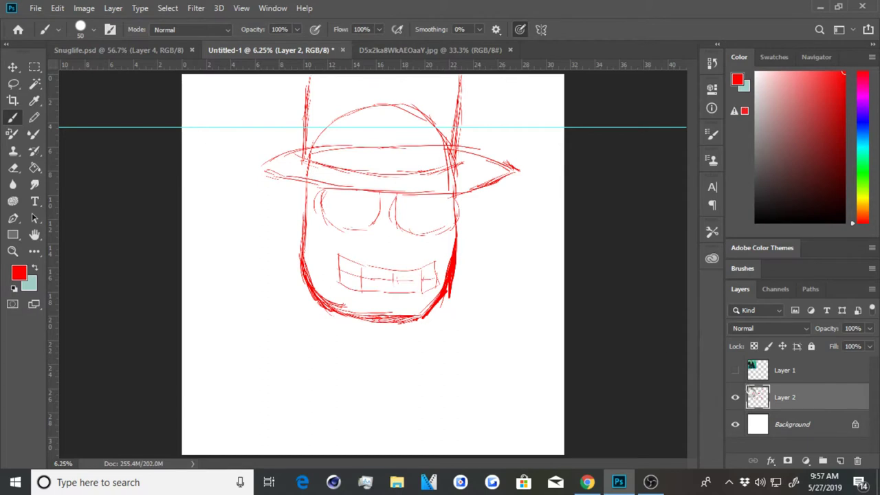
pyautogui.click(734, 370)
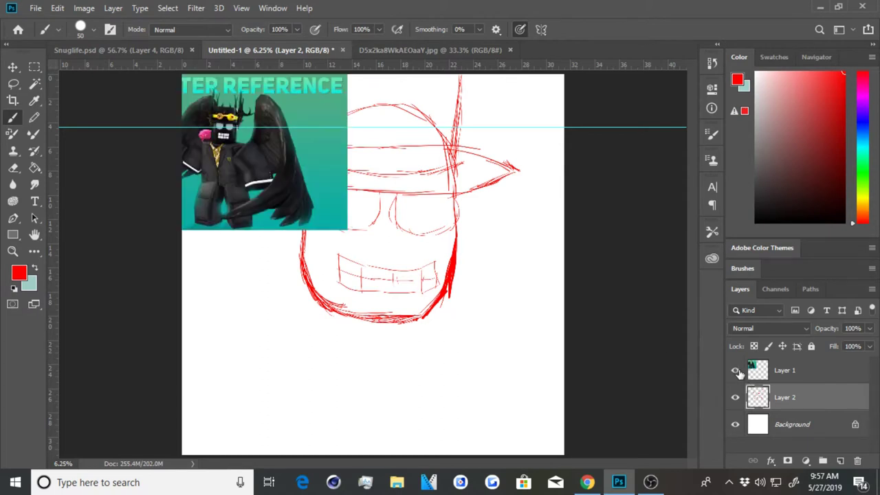
pyautogui.click(735, 369)
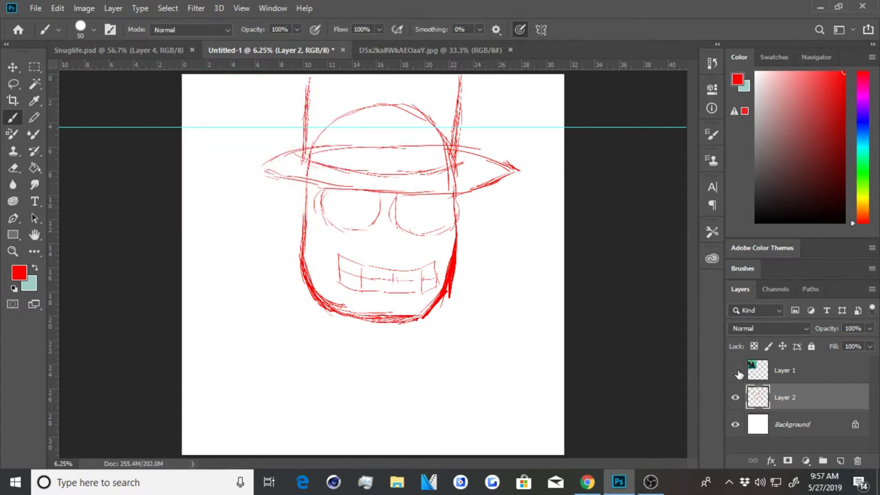
pyautogui.click(735, 369)
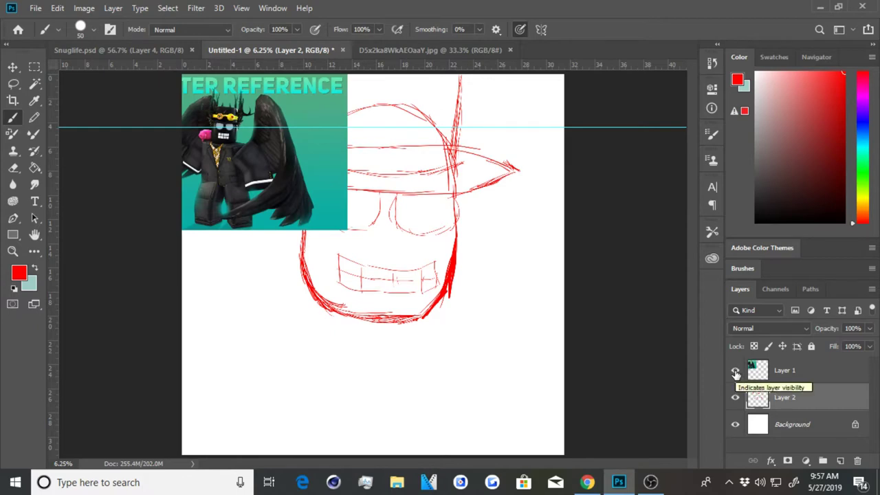
pyautogui.click(735, 370)
pyautogui.click(576, 474)
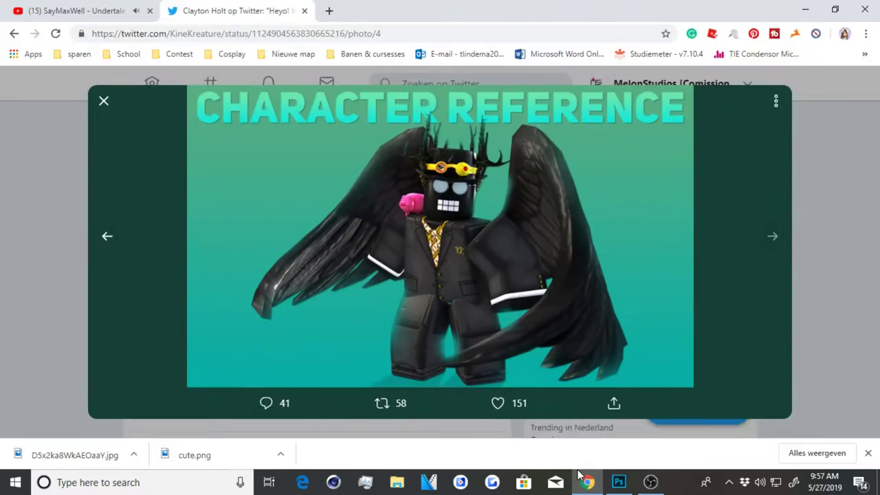
pyautogui.press('Escape')
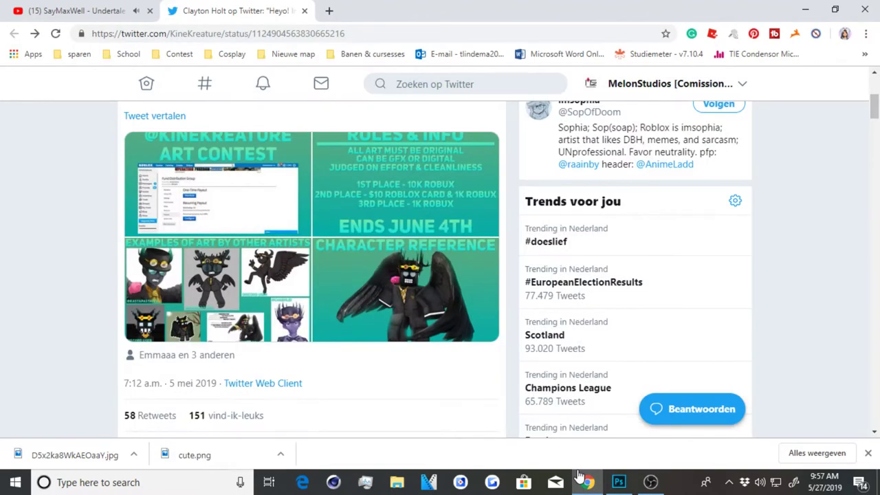
pyautogui.press('Return')
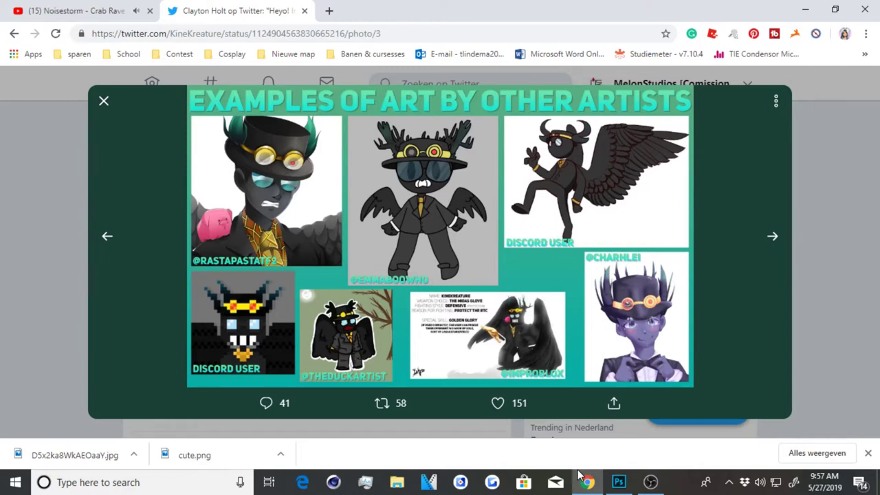
pyautogui.click(618, 482)
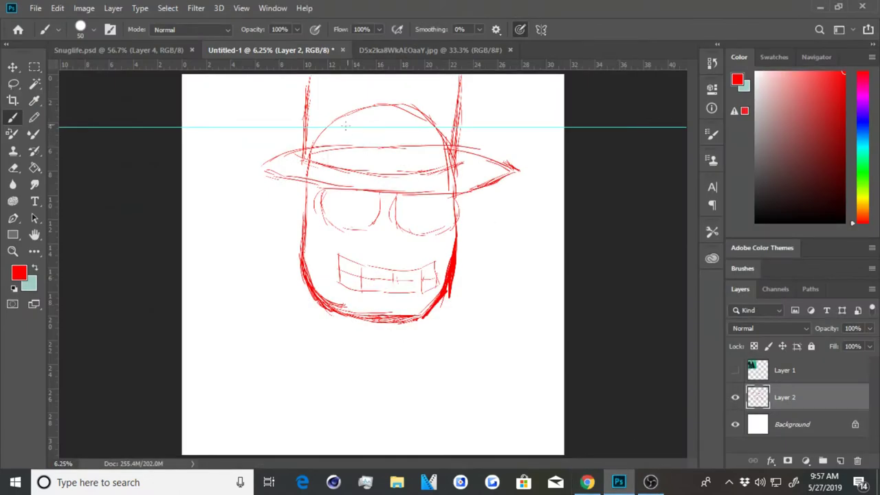
# - Sketch the left and right goggle circles on the hat's crown
pyautogui.moveTo(333, 127)
pyautogui.mouseDown()
pyautogui.moveTo(340, 160)
pyautogui.moveTo(374, 156)
pyautogui.mouseUp()
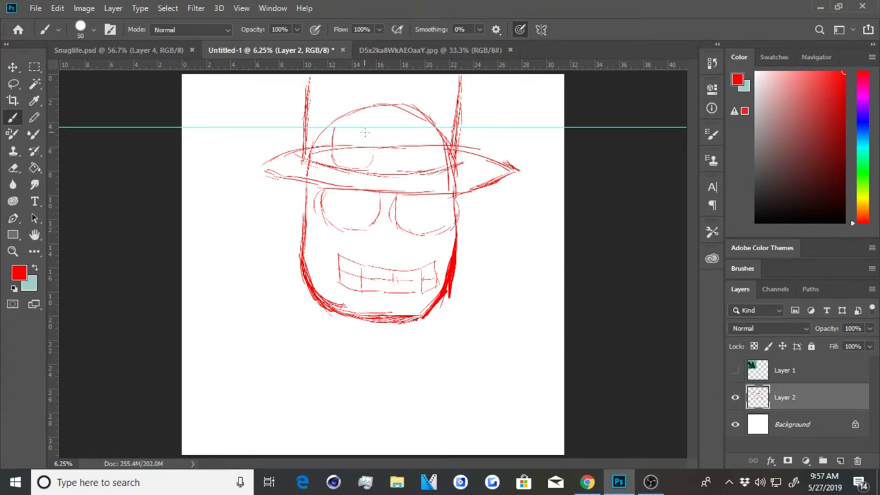
pyautogui.moveTo(335, 125)
pyautogui.mouseDown()
pyautogui.moveTo(372, 168)
pyautogui.moveTo(368, 115)
pyautogui.moveTo(344, 118)
pyautogui.mouseUp()
pyautogui.moveTo(402, 141); pyautogui.dragTo(432, 122)
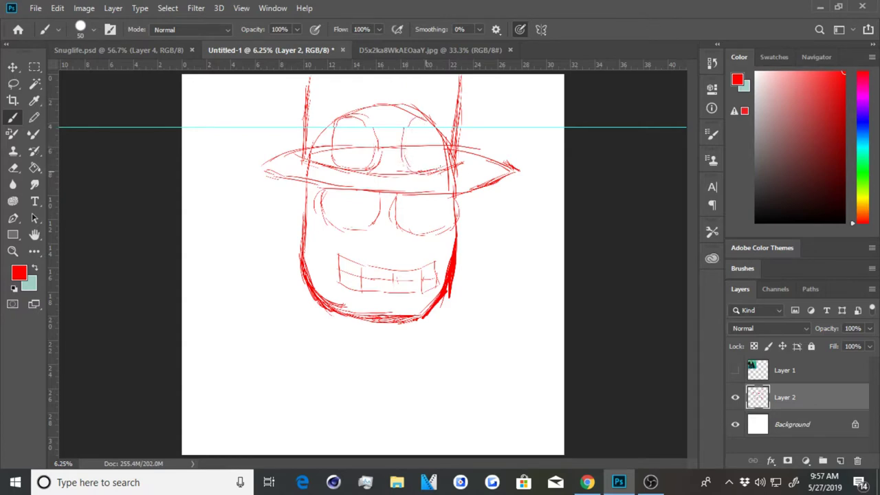
pyautogui.click(586, 482)
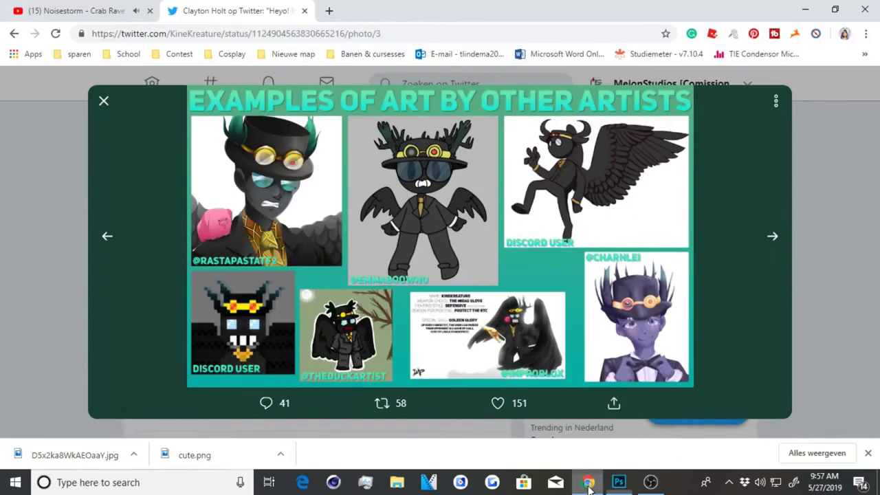
pyautogui.click(586, 482)
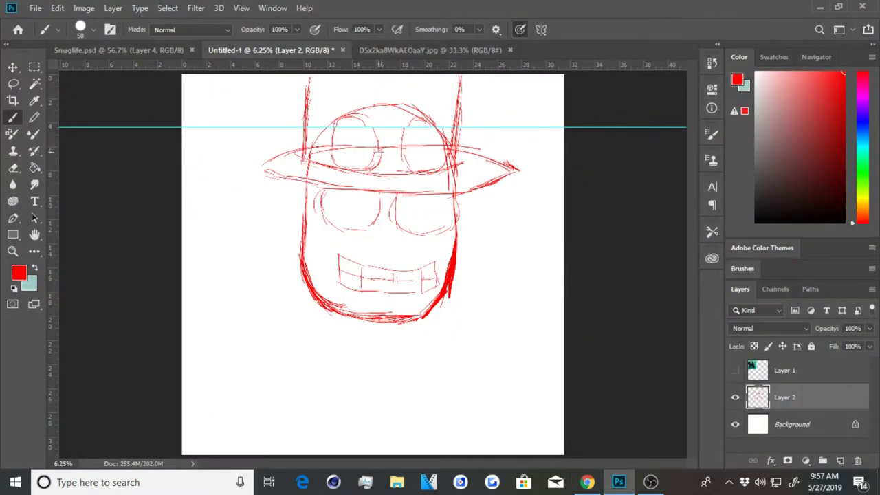
# - Add the goggle bridge and inner lens circles, comparing with the Twitter example art
pyautogui.moveTo(379, 146)
pyautogui.mouseDown()
pyautogui.moveTo(384, 137)
pyautogui.moveTo(401, 145)
pyautogui.mouseUp()
pyautogui.click(588, 482)
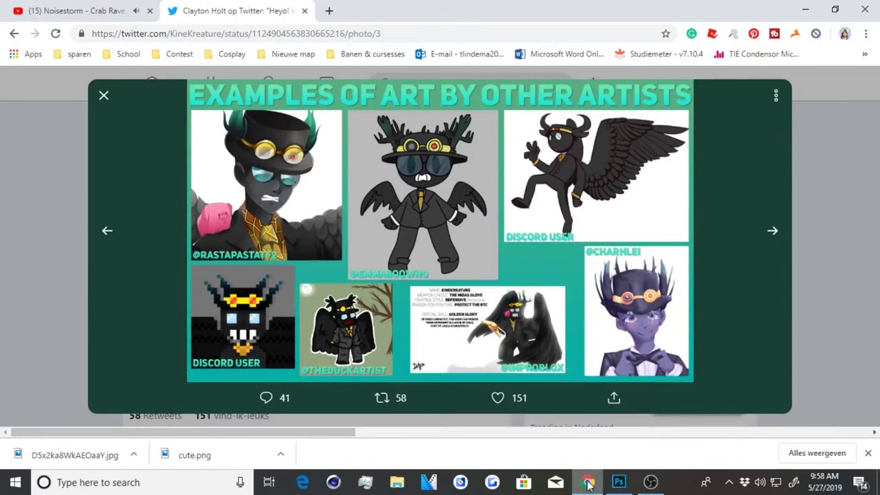
pyautogui.click(619, 481)
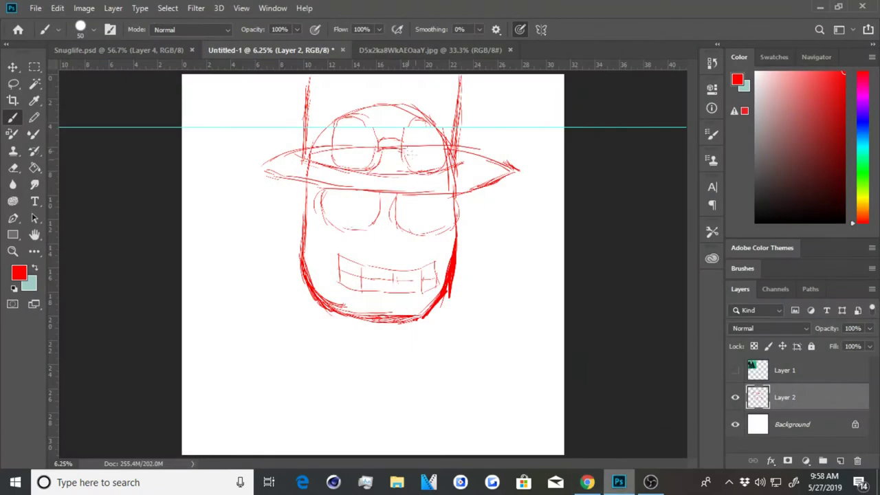
pyautogui.moveTo(415, 144)
pyautogui.mouseDown()
pyautogui.moveTo(416, 153)
pyautogui.moveTo(419, 146)
pyautogui.mouseUp()
pyautogui.click(586, 482)
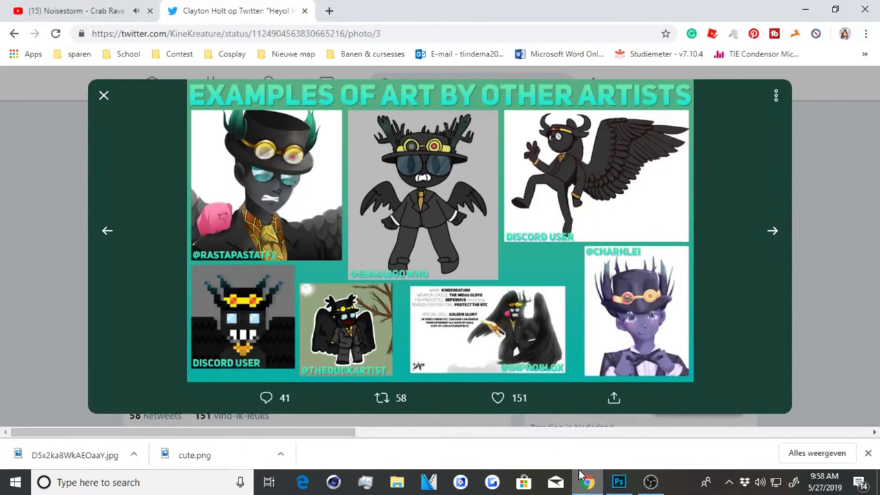
pyautogui.click(618, 482)
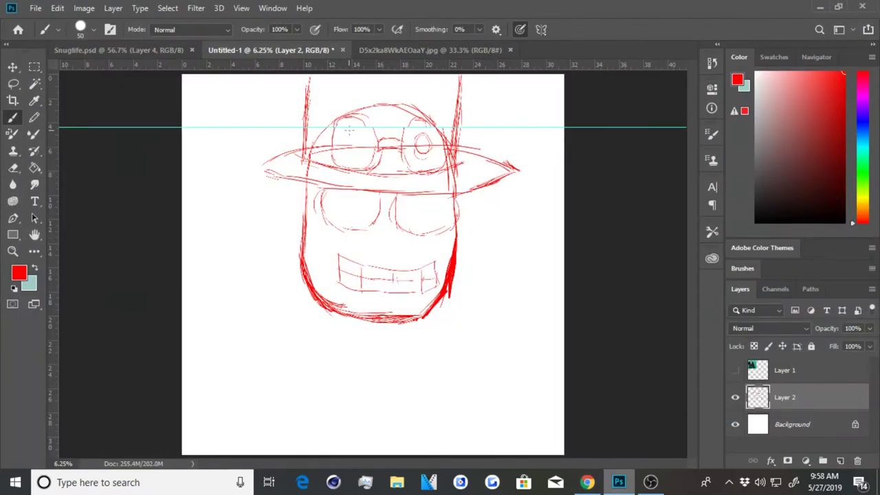
pyautogui.moveTo(354, 126)
pyautogui.mouseDown()
pyautogui.moveTo(342, 146)
pyautogui.moveTo(354, 158)
pyautogui.moveTo(357, 129)
pyautogui.mouseUp()
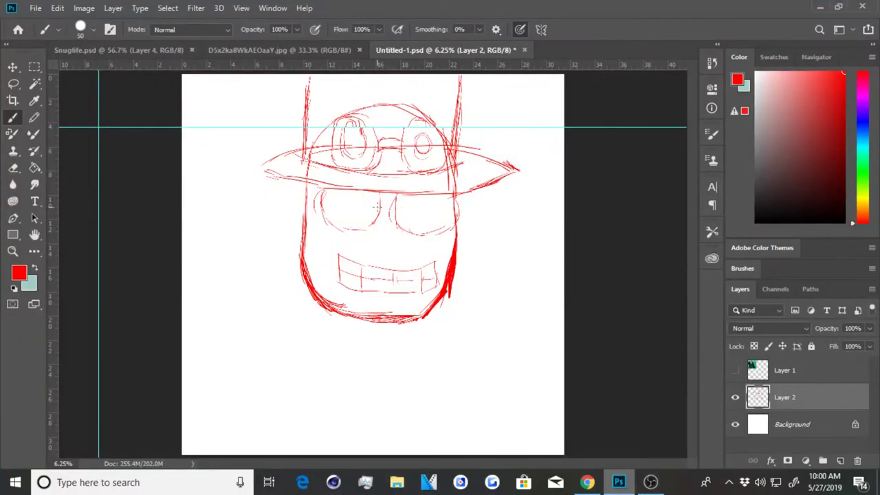
# - After checking the reference art, sketch spiky horns on both sides of the hat
pyautogui.click(735, 370)
pyautogui.click(588, 480)
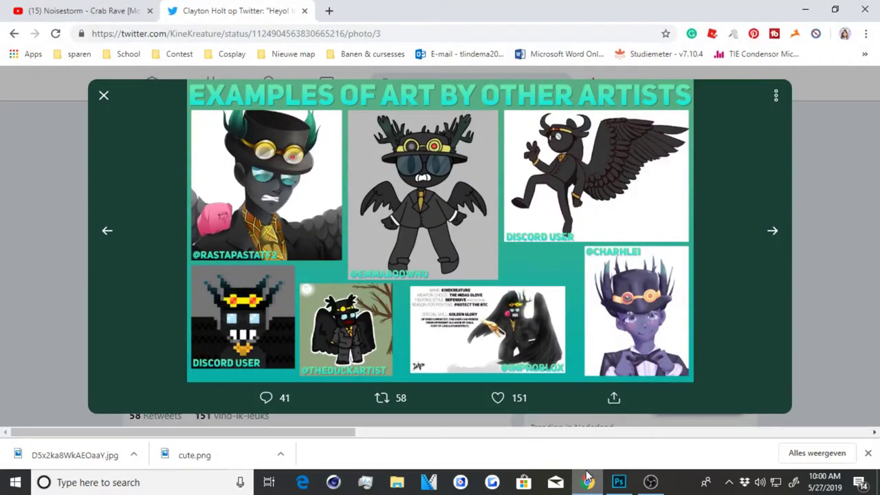
pyautogui.click(587, 481)
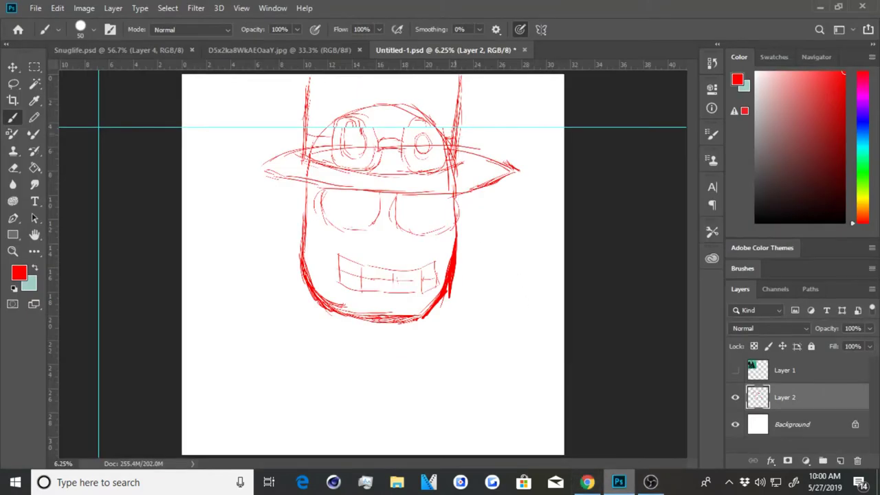
pyautogui.moveTo(452, 130); pyautogui.dragTo(483, 81)
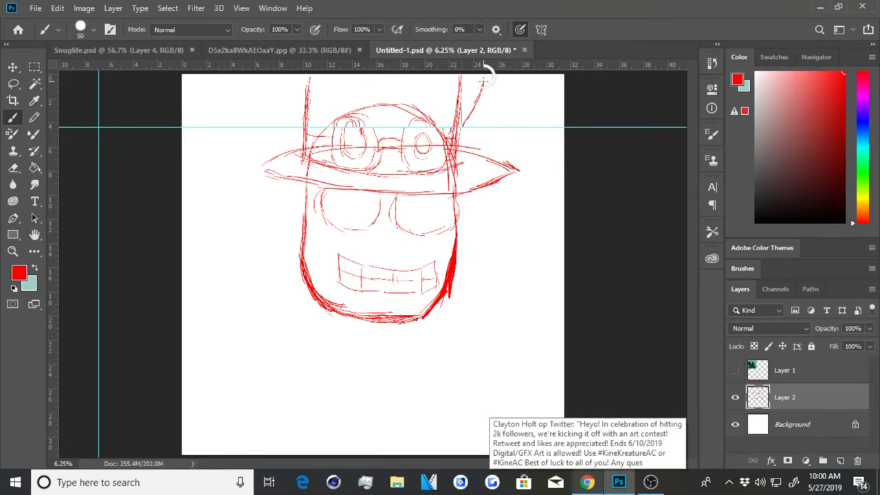
pyautogui.scroll(-1, 419, 135)
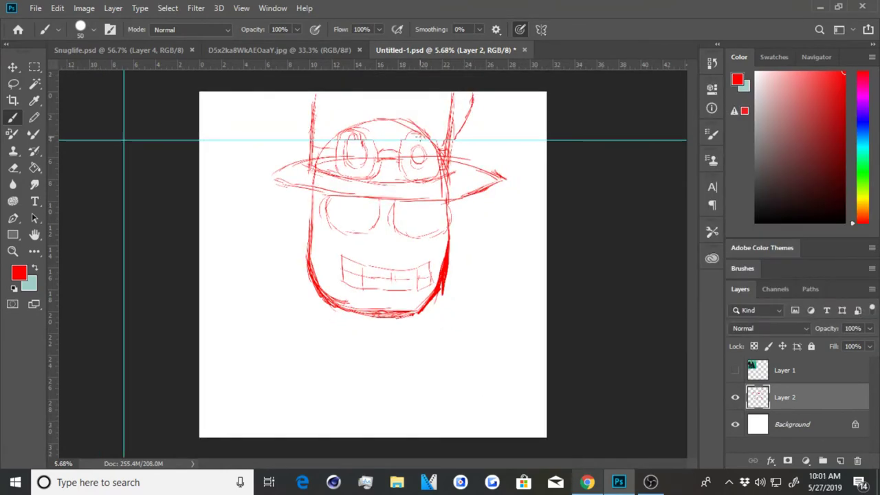
pyautogui.moveTo(475, 99)
pyautogui.mouseDown()
pyautogui.moveTo(467, 150)
pyautogui.moveTo(496, 156)
pyautogui.moveTo(452, 177)
pyautogui.mouseUp()
pyautogui.moveTo(318, 137)
pyautogui.mouseDown()
pyautogui.moveTo(293, 97)
pyautogui.moveTo(290, 140)
pyautogui.moveTo(298, 165)
pyautogui.moveTo(314, 172)
pyautogui.mouseUp()
pyautogui.click(733, 370)
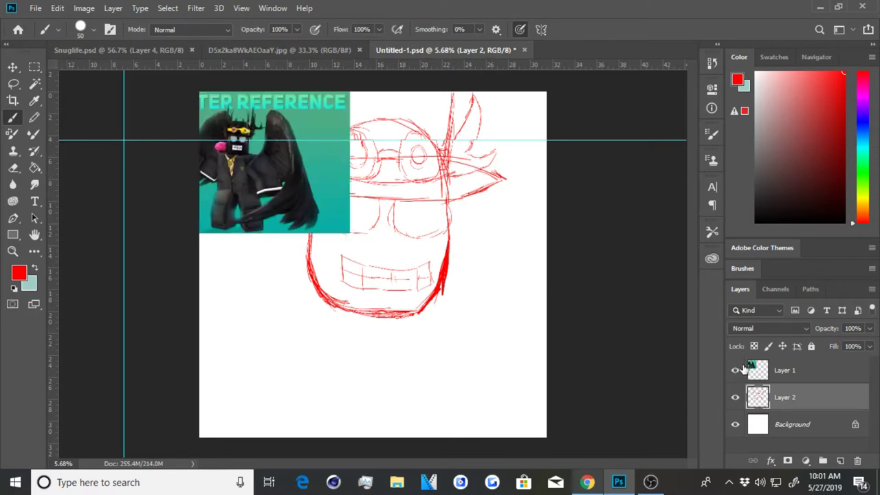
pyautogui.click(735, 371)
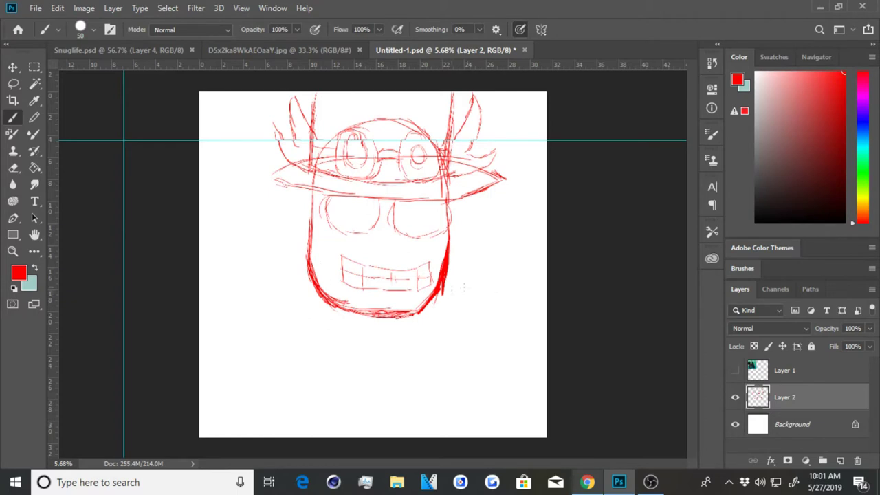
# - Sketch the neck, the right arm line, and the left shoulder below the chin
pyautogui.moveTo(415, 318); pyautogui.dragTo(437, 349)
pyautogui.moveTo(448, 265); pyautogui.dragTo(505, 359)
pyautogui.moveTo(416, 319); pyautogui.dragTo(456, 376)
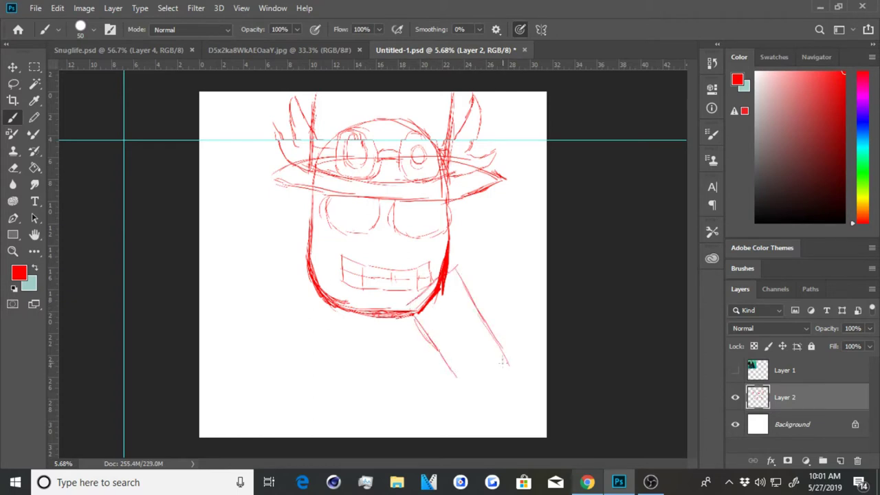
pyautogui.moveTo(330, 301)
pyautogui.mouseDown()
pyautogui.moveTo(288, 305)
pyautogui.moveTo(282, 361)
pyautogui.mouseUp()
pyautogui.moveTo(287, 310); pyautogui.dragTo(274, 409)
pyautogui.hotkey('ctrl', 'z')
pyautogui.moveTo(325, 302); pyautogui.dragTo(272, 307)
pyautogui.moveTo(268, 309); pyautogui.dragTo(234, 433)
# - Draw the curved collar around the neck and close off the bottom of the raised arm
pyautogui.click(734, 370)
pyautogui.moveTo(416, 324)
pyautogui.mouseDown()
pyautogui.moveTo(459, 300)
pyautogui.moveTo(521, 376)
pyautogui.moveTo(424, 282)
pyautogui.moveTo(467, 293)
pyautogui.moveTo(406, 311)
pyautogui.mouseUp()
pyautogui.moveTo(450, 359); pyautogui.dragTo(491, 422)
pyautogui.moveTo(518, 380); pyautogui.dragTo(494, 420)
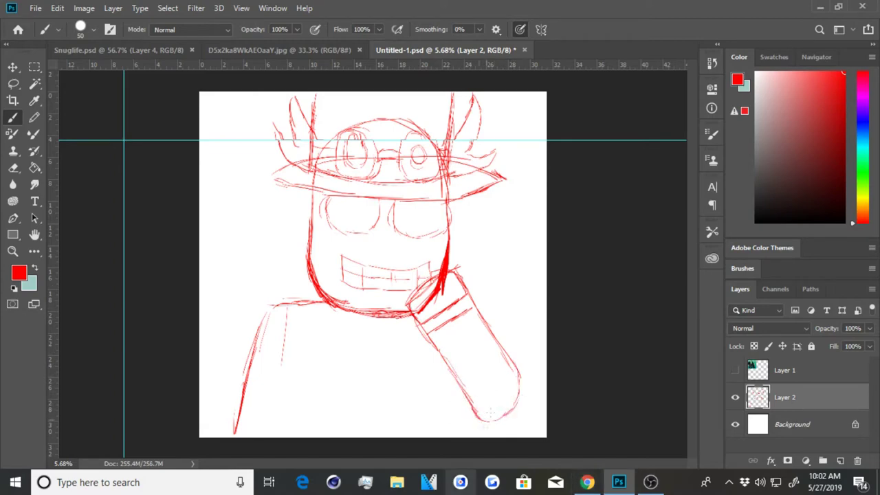
pyautogui.click(734, 371)
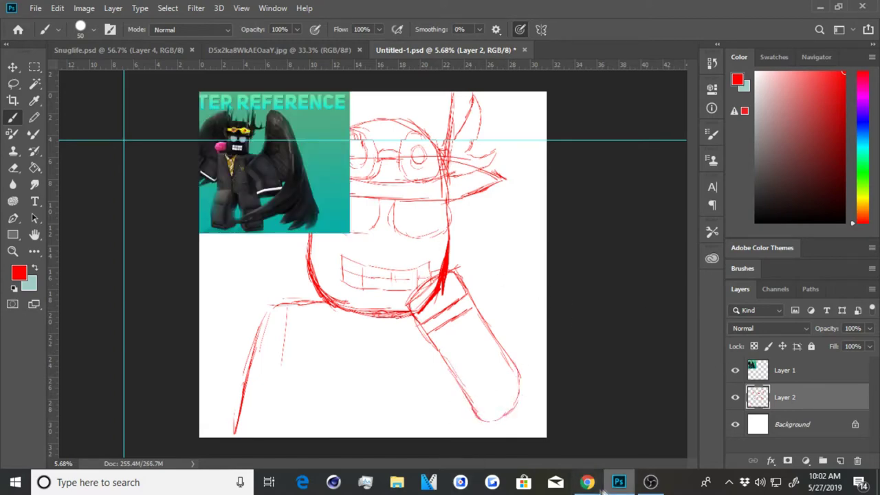
# - View the character reference photo, then sketch the suit's chest and collar lines
pyautogui.hotkey('alt', 'Tab')
pyautogui.press('Right')
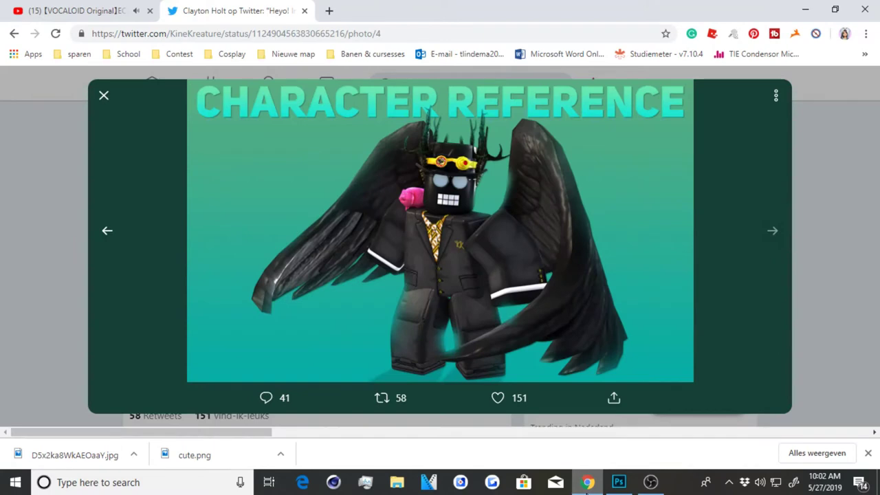
pyautogui.hotkey('alt', 'Tab')
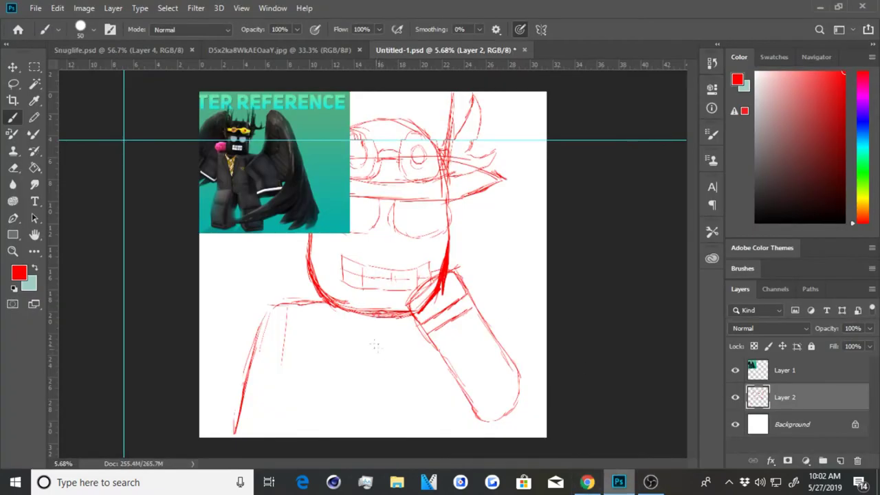
pyautogui.moveTo(380, 375)
pyautogui.mouseDown()
pyautogui.moveTo(382, 437)
pyautogui.moveTo(395, 329)
pyautogui.moveTo(382, 396)
pyautogui.mouseUp()
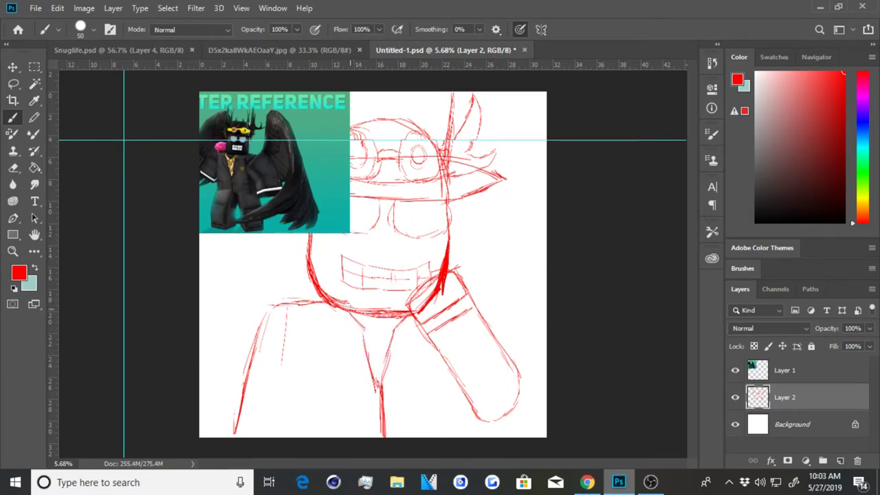
pyautogui.moveTo(313, 301)
pyautogui.mouseDown()
pyautogui.moveTo(344, 336)
pyautogui.moveTo(359, 325)
pyautogui.mouseUp()
pyautogui.moveTo(396, 331)
pyautogui.mouseDown()
pyautogui.moveTo(421, 343)
pyautogui.moveTo(379, 392)
pyautogui.moveTo(406, 360)
pyautogui.moveTo(382, 383)
pyautogui.mouseUp()
pyautogui.moveTo(360, 327); pyautogui.dragTo(345, 344)
pyautogui.moveTo(346, 346)
pyautogui.mouseDown()
pyautogui.moveTo(378, 395)
pyautogui.moveTo(385, 436)
pyautogui.mouseUp()
# - Sketch the left shoulder line, erase stray left-arm strokes, and hide Layer 1
pyautogui.moveTo(313, 291); pyautogui.dragTo(306, 305)
pyautogui.moveTo(314, 304)
pyautogui.mouseDown()
pyautogui.moveTo(269, 308)
pyautogui.moveTo(245, 434)
pyautogui.mouseUp()
pyautogui.press('e')
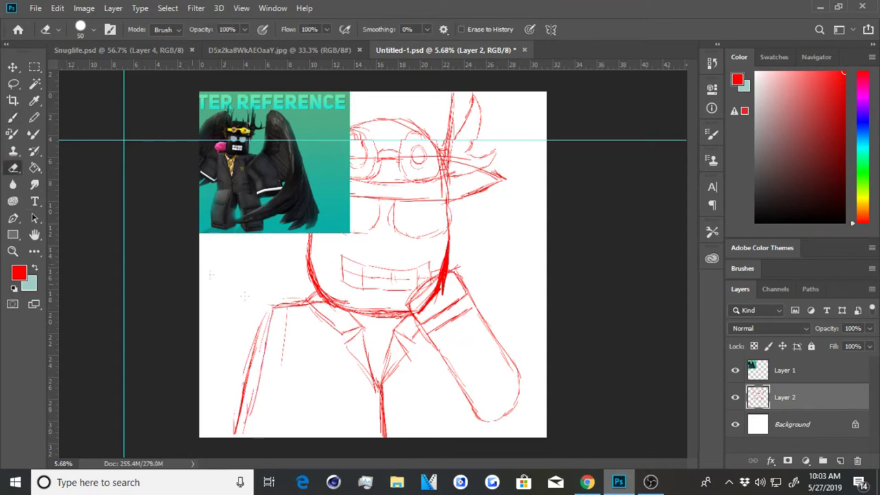
pyautogui.moveTo(279, 323)
pyautogui.mouseDown()
pyautogui.moveTo(237, 426)
pyautogui.moveTo(250, 360)
pyautogui.moveTo(301, 378)
pyautogui.moveTo(276, 348)
pyautogui.mouseUp()
pyautogui.press('b')
pyautogui.click(736, 371)
# - Sketch the raised left arm and hand beside the head in red
pyautogui.moveTo(269, 213)
pyautogui.mouseDown()
pyautogui.moveTo(222, 257)
pyautogui.moveTo(316, 296)
pyautogui.mouseUp()
pyautogui.moveTo(229, 241); pyautogui.dragTo(268, 217)
pyautogui.moveTo(225, 257); pyautogui.dragTo(299, 379)
pyautogui.moveTo(279, 335); pyautogui.dragTo(329, 437)
pyautogui.moveTo(320, 370); pyautogui.dragTo(305, 435)
pyautogui.moveTo(225, 226)
pyautogui.mouseDown()
pyautogui.moveTo(224, 255)
pyautogui.moveTo(272, 218)
pyautogui.mouseUp()
pyautogui.moveTo(224, 255)
pyautogui.mouseDown()
pyautogui.moveTo(245, 222)
pyautogui.moveTo(268, 216)
pyautogui.moveTo(221, 264)
pyautogui.mouseUp()
pyautogui.moveTo(210, 231); pyautogui.dragTo(246, 192)
pyautogui.moveTo(255, 194)
pyautogui.mouseDown()
pyautogui.moveTo(339, 305)
pyautogui.moveTo(336, 331)
pyautogui.moveTo(353, 332)
pyautogui.mouseUp()
pyautogui.moveTo(212, 238)
pyautogui.mouseDown()
pyautogui.moveTo(222, 204)
pyautogui.moveTo(306, 232)
pyautogui.mouseUp()
pyautogui.moveTo(297, 227); pyautogui.dragTo(301, 246)
pyautogui.moveTo(210, 231); pyautogui.dragTo(292, 346)
pyautogui.moveTo(259, 298)
pyautogui.mouseDown()
pyautogui.moveTo(313, 371)
pyautogui.moveTo(321, 437)
pyautogui.mouseUp()
# - Add red strokes around the lower body, right arm and eyes, refining the raised arm
pyautogui.moveTo(440, 383)
pyautogui.mouseDown()
pyautogui.moveTo(481, 424)
pyautogui.moveTo(453, 434)
pyautogui.mouseUp()
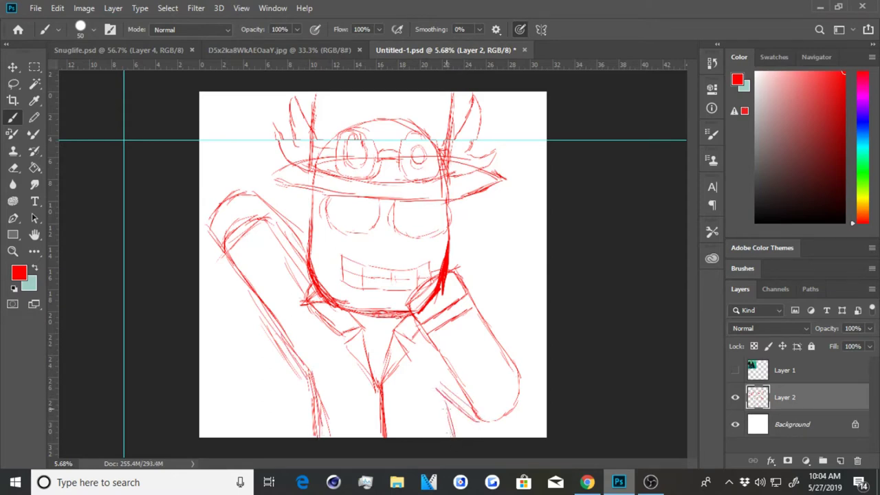
pyautogui.moveTo(356, 195); pyautogui.dragTo(351, 224)
pyautogui.moveTo(419, 206)
pyautogui.mouseDown()
pyautogui.moveTo(420, 235)
pyautogui.moveTo(412, 219)
pyautogui.mouseUp()
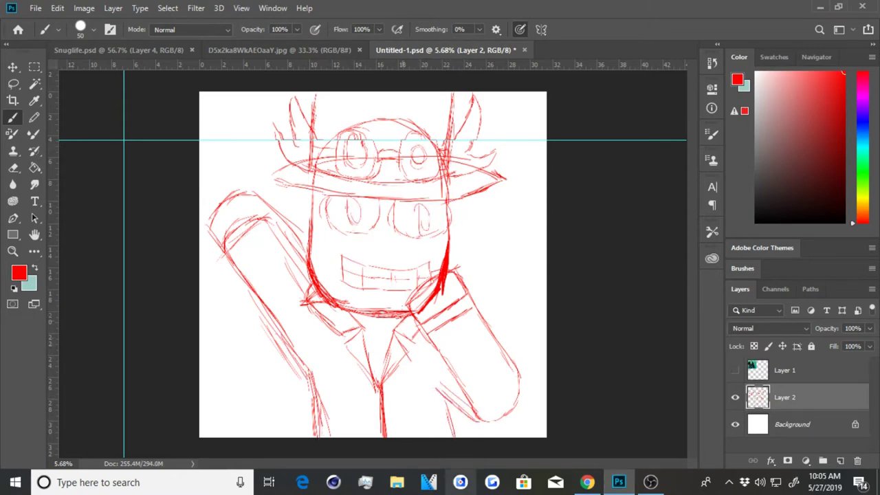
pyautogui.moveTo(315, 404); pyautogui.dragTo(318, 437)
pyautogui.moveTo(450, 401); pyautogui.dragTo(453, 434)
pyautogui.moveTo(420, 332); pyautogui.dragTo(451, 379)
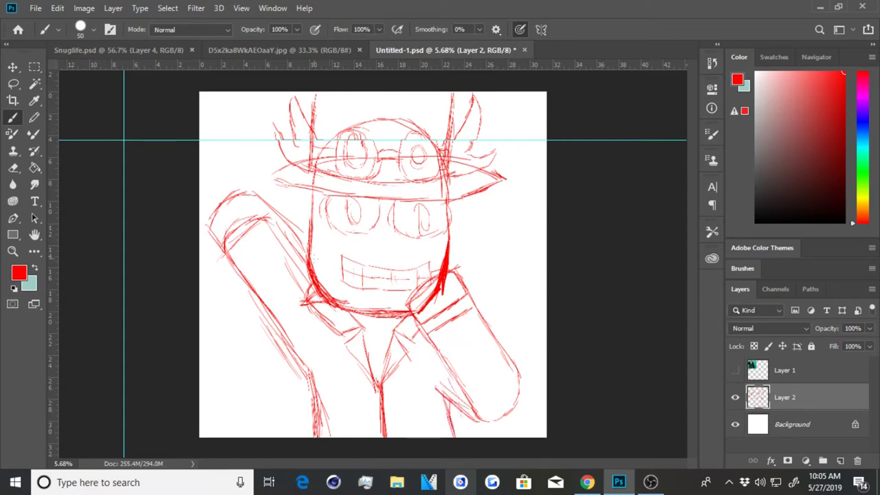
pyautogui.moveTo(210, 234)
pyautogui.mouseDown()
pyautogui.moveTo(251, 198)
pyautogui.moveTo(307, 265)
pyautogui.mouseUp()
pyautogui.moveTo(429, 389); pyautogui.dragTo(459, 416)
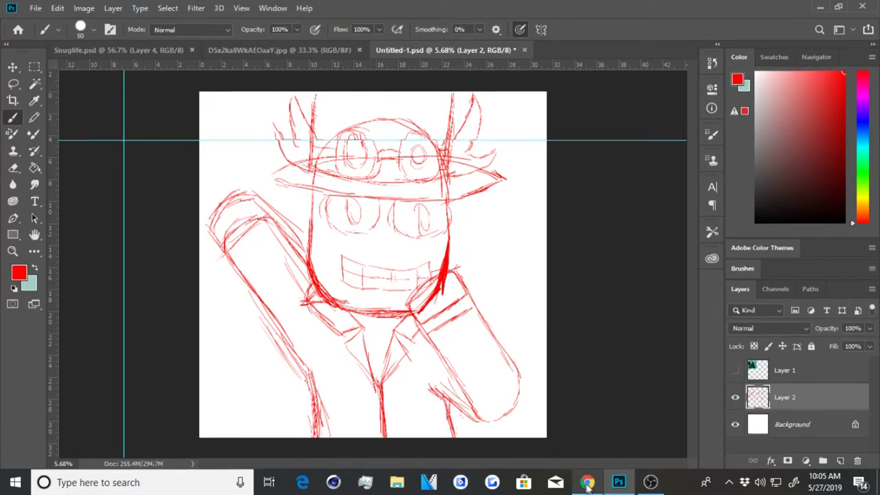
# - Sketch the collar and tie down the chest, comparing against the Twitter character reference
pyautogui.click(586, 482)
pyautogui.click(618, 482)
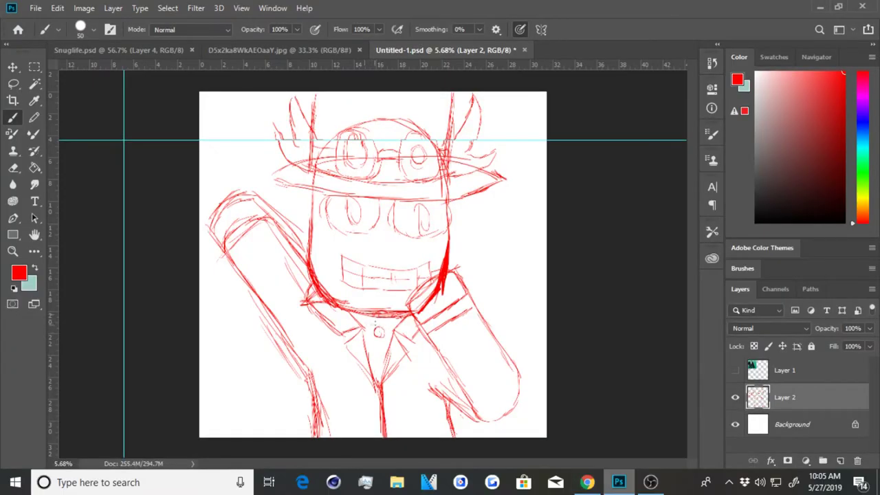
pyautogui.moveTo(396, 320)
pyautogui.mouseDown()
pyautogui.moveTo(367, 356)
pyautogui.moveTo(382, 352)
pyautogui.mouseUp()
pyautogui.moveTo(377, 371); pyautogui.dragTo(366, 384)
pyautogui.click(586, 482)
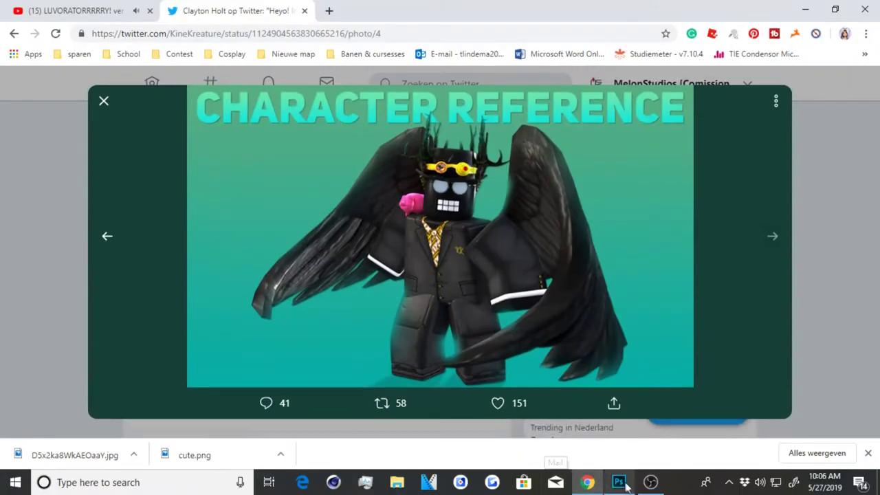
pyautogui.click(618, 482)
pyautogui.moveTo(388, 353)
pyautogui.mouseDown()
pyautogui.moveTo(386, 419)
pyautogui.moveTo(367, 412)
pyautogui.moveTo(389, 437)
pyautogui.mouseUp()
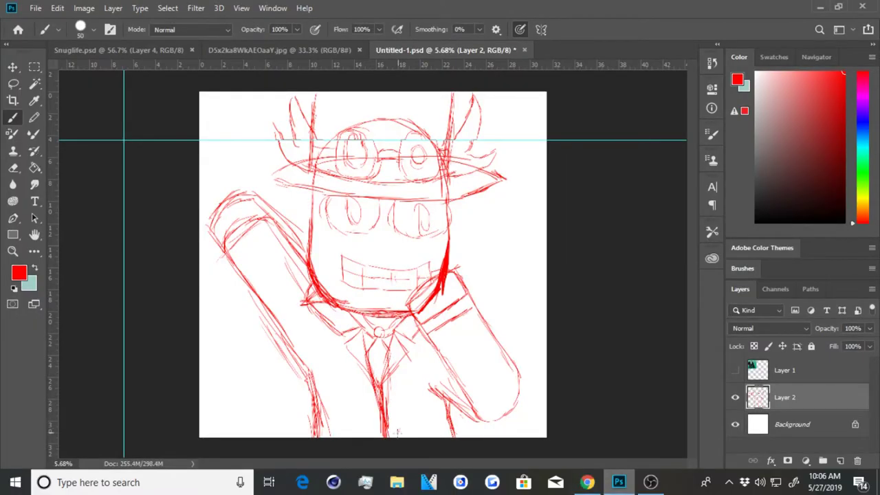
pyautogui.click(578, 478)
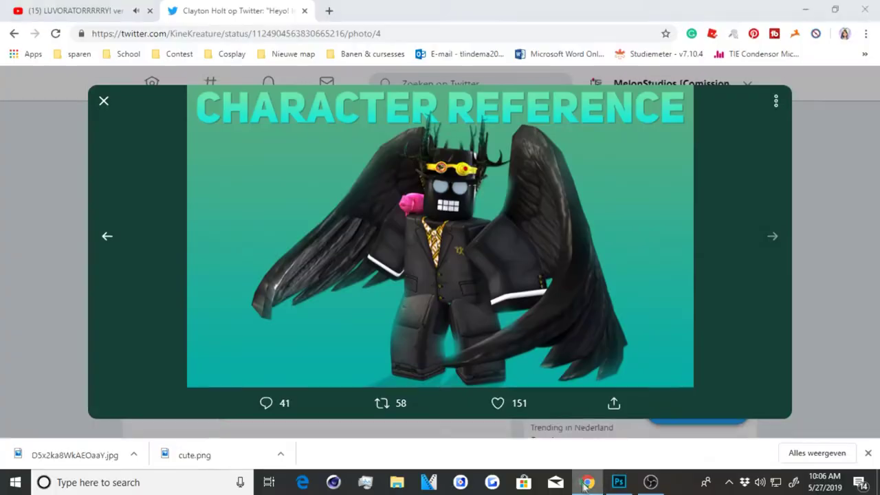
pyautogui.click(579, 479)
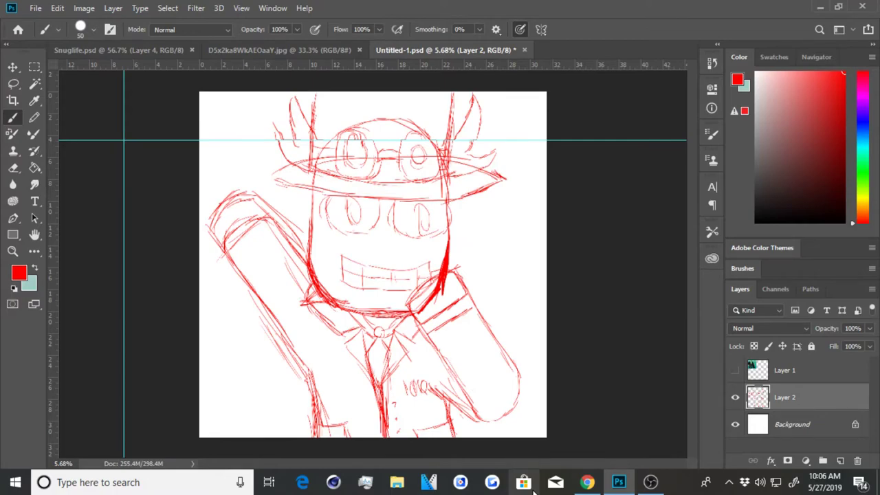
# - Hide the rulers and guides with View > Rulers and View > Extras
pyautogui.scroll(3, 388, 226)
pyautogui.scroll(-2, 389, 226)
pyautogui.scroll(4, 402, 158)
pyautogui.scroll(-3, 257, 273)
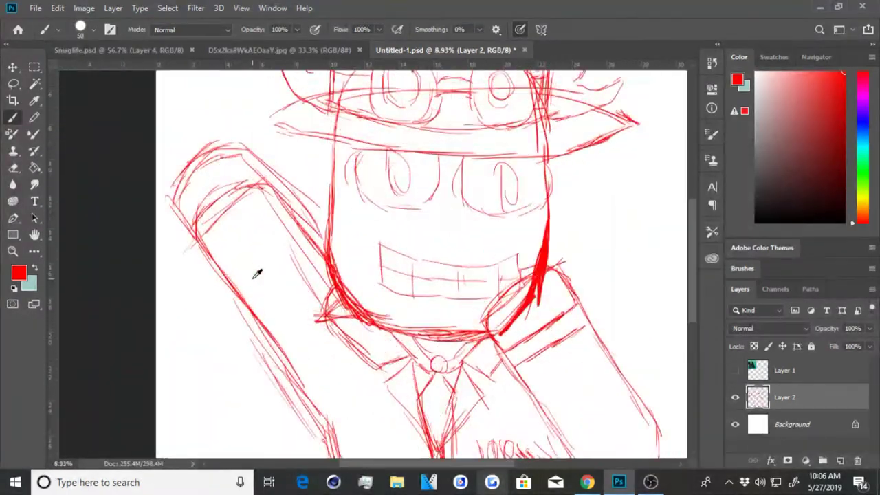
pyautogui.scroll(-2, 257, 274)
pyautogui.click(272, 7)
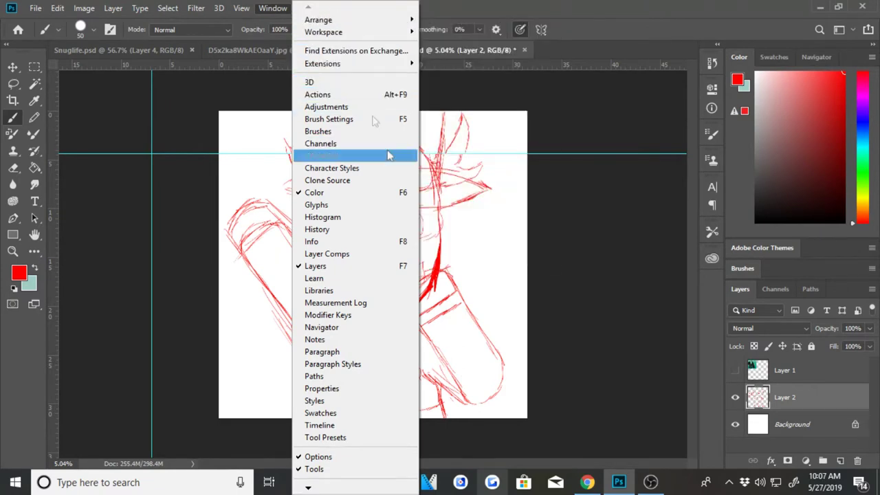
pyautogui.click(299, 264)
pyautogui.click(240, 7)
pyautogui.click(295, 228)
# - Add new Layer 3, pick a dark red-brown colour, and fade the red sketch layer
pyautogui.scroll(2, 405, 235)
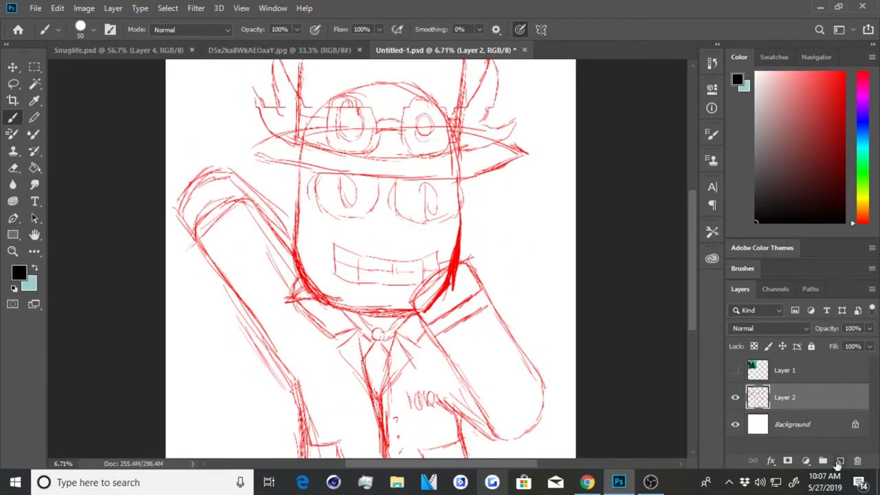
pyautogui.click(839, 460)
pyautogui.click(838, 194)
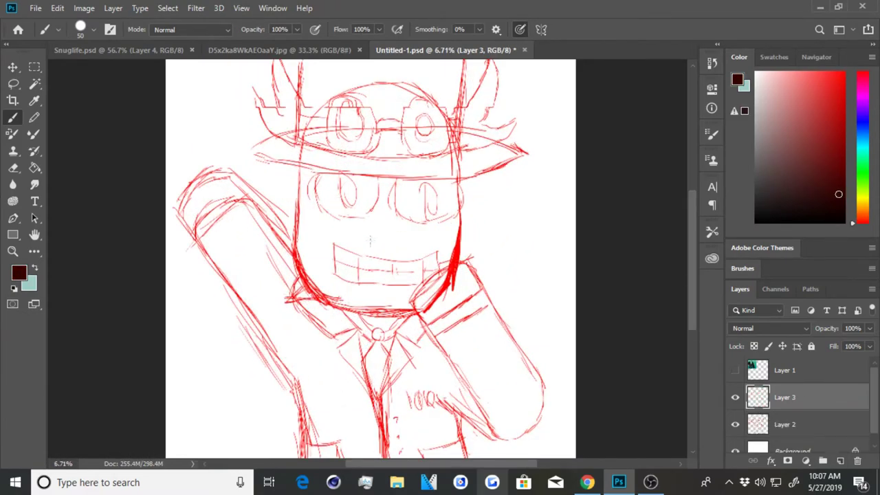
pyautogui.scroll(3, 377, 224)
pyautogui.scroll(-2, 377, 224)
pyautogui.scroll(2, 328, 362)
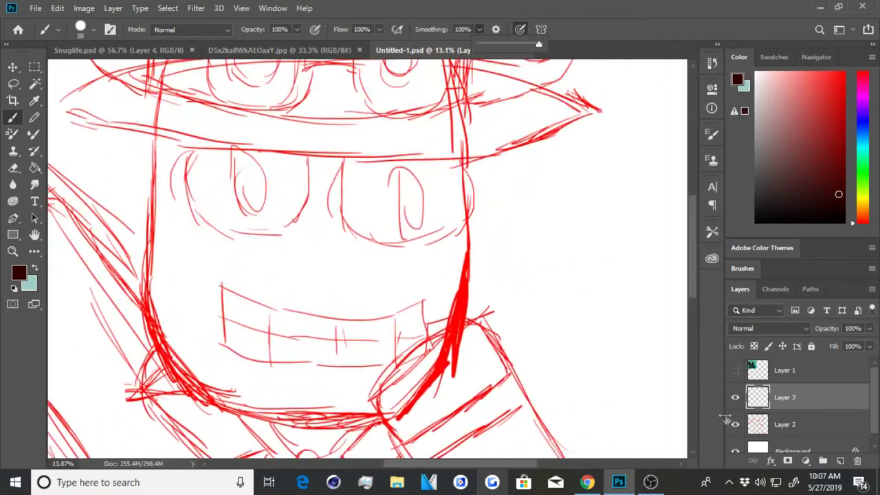
pyautogui.click(784, 424)
pyautogui.click(784, 398)
pyautogui.scroll(-3, 305, 245)
pyautogui.scroll(5, 305, 245)
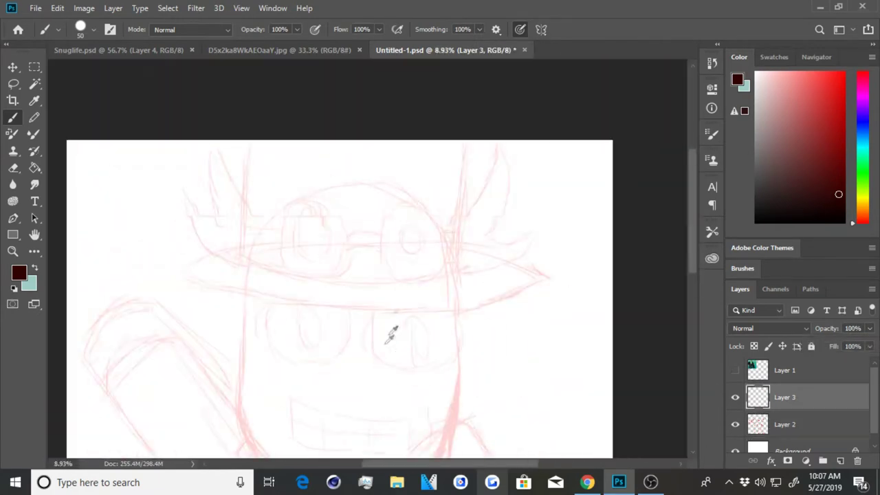
# - Ink the curved line across the face and the goggle lens outline
pyautogui.scroll(5, 380, 343)
pyautogui.moveTo(271, 275); pyautogui.dragTo(381, 276)
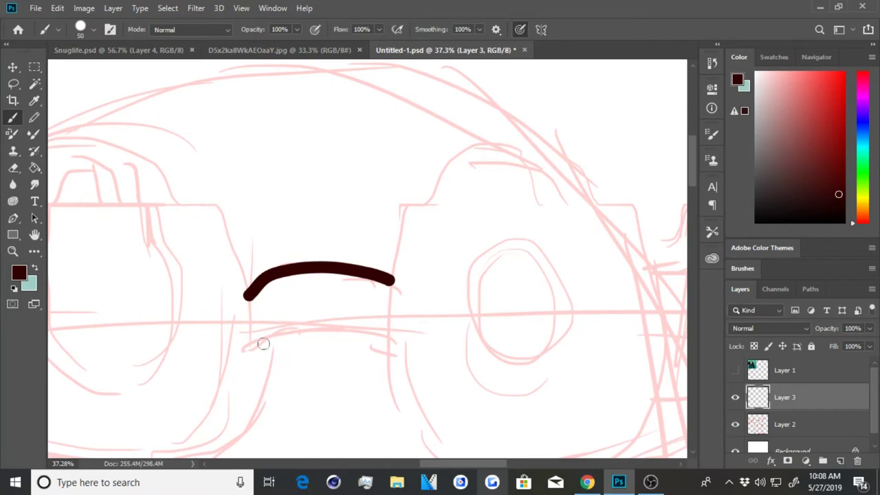
pyautogui.moveTo(287, 332); pyautogui.dragTo(397, 340)
pyautogui.scroll(-3, 387, 337)
pyautogui.scroll(2, 387, 337)
pyautogui.moveTo(337, 328)
pyautogui.mouseDown()
pyautogui.moveTo(314, 237)
pyautogui.moveTo(185, 240)
pyautogui.moveTo(159, 376)
pyautogui.moveTo(280, 437)
pyautogui.mouseUp()
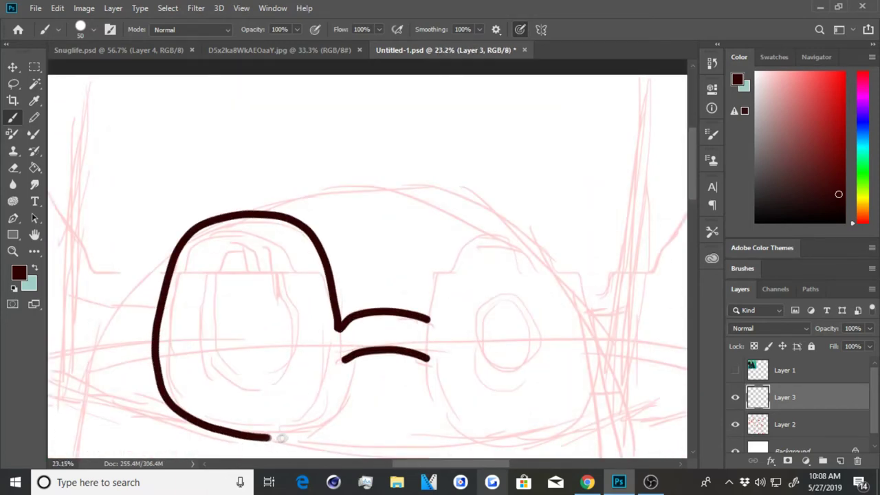
pyautogui.moveTo(429, 396)
pyautogui.mouseDown()
pyautogui.moveTo(581, 415)
pyautogui.moveTo(510, 230)
pyautogui.moveTo(427, 307)
pyautogui.mouseUp()
pyautogui.scroll(-3, 427, 328)
pyautogui.scroll(2, 330, 349)
pyautogui.scroll(1, 355, 243)
# - Check other artists' examples, then ink the pupil rings and inner loops of the goggle lenses
pyautogui.hotkey('alt', 'Tab')
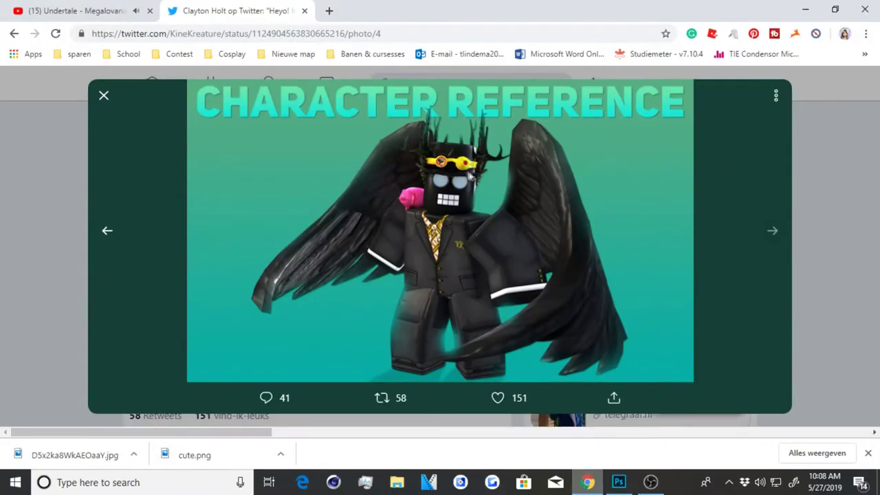
pyautogui.press('Left')
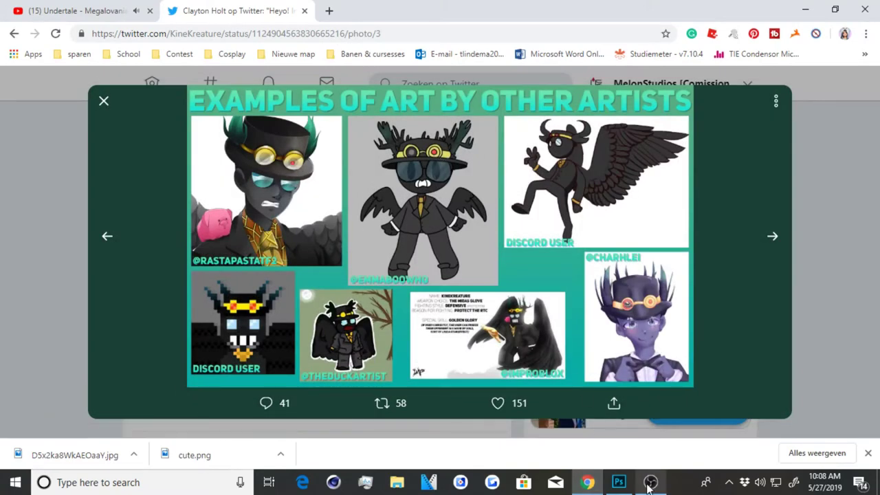
pyautogui.hotkey('alt', 'Tab')
pyautogui.moveTo(471, 236); pyautogui.dragTo(499, 242)
pyautogui.moveTo(485, 166)
pyautogui.mouseDown()
pyautogui.moveTo(403, 330)
pyautogui.moveTo(555, 190)
pyautogui.moveTo(492, 165)
pyautogui.mouseUp()
pyautogui.scroll(-3, 328, 197)
pyautogui.scroll(3, 399, 151)
pyautogui.moveTo(400, 151)
pyautogui.mouseDown()
pyautogui.moveTo(265, 246)
pyautogui.moveTo(475, 290)
pyautogui.moveTo(402, 133)
pyautogui.mouseUp()
pyautogui.scroll(-5, 262, 242)
pyautogui.scroll(2, 262, 241)
pyautogui.scroll(2, 265, 232)
pyautogui.scroll(2, 269, 223)
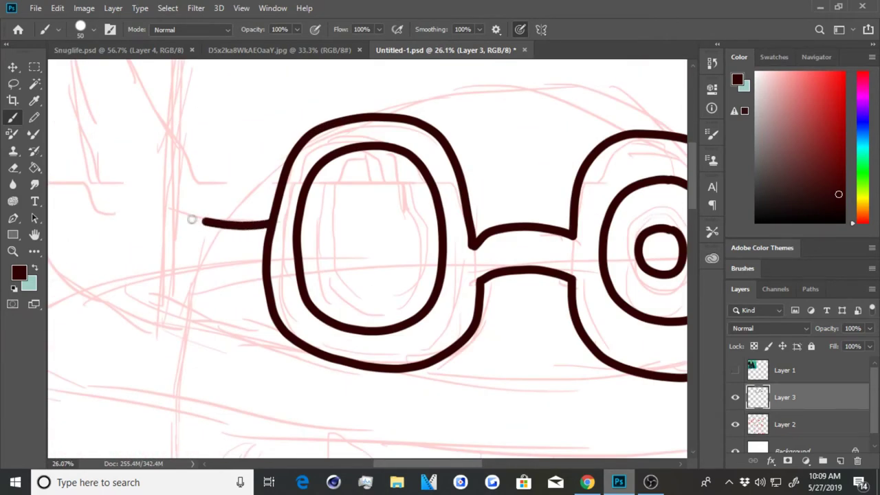
# - Ink the goggle strap, a pointed feather and a line down the hat's left side
pyautogui.moveTo(158, 309); pyautogui.dragTo(260, 340)
pyautogui.hscroll(4, 243, 333)
pyautogui.scroll(-1, 429, 371)
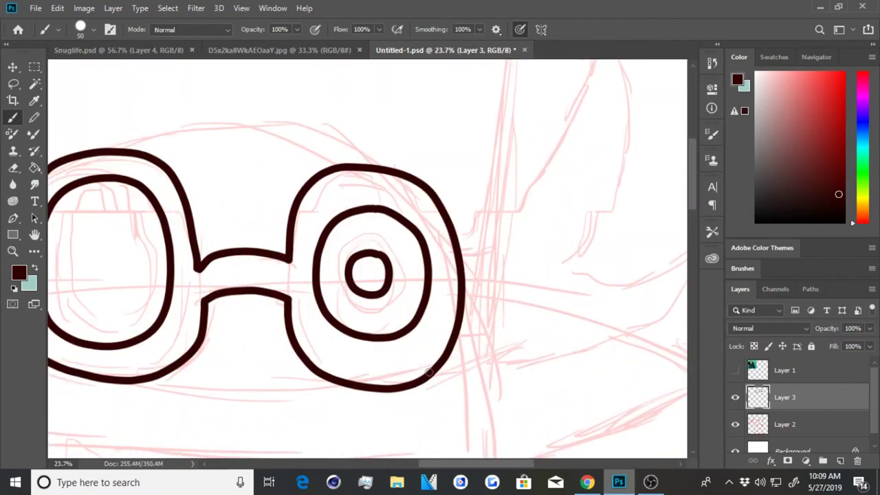
pyautogui.scroll(-1, 313, 384)
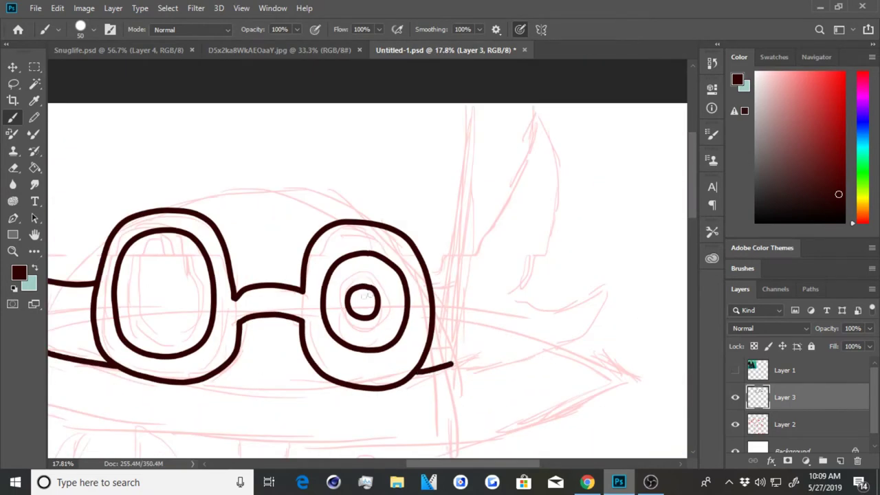
pyautogui.scroll(-2, 384, 285)
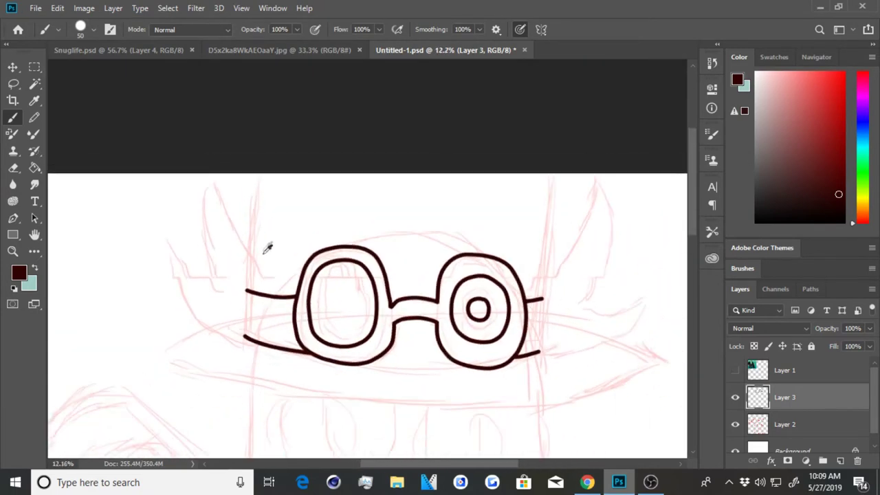
pyautogui.scroll(2, 265, 309)
pyautogui.moveTo(251, 278)
pyautogui.mouseDown()
pyautogui.moveTo(191, 159)
pyautogui.moveTo(226, 330)
pyautogui.mouseUp()
pyautogui.moveTo(126, 227); pyautogui.dragTo(215, 413)
pyautogui.scroll(-1, 282, 300)
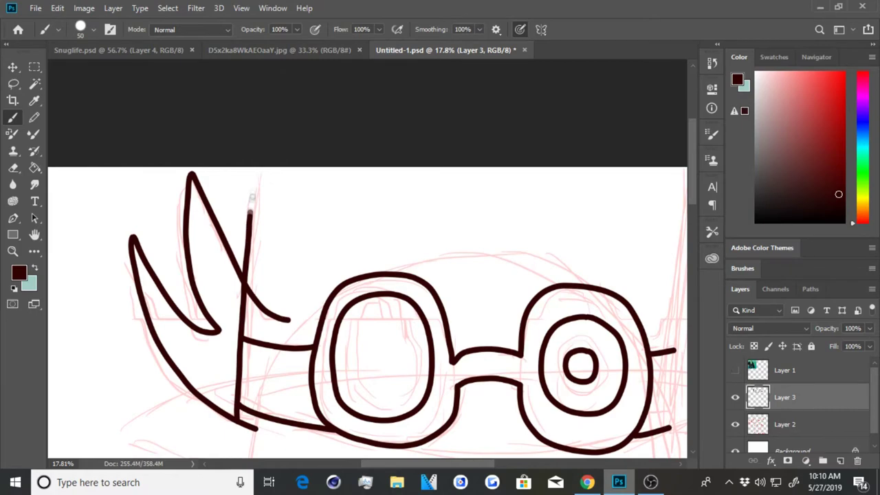
# - Erase the feather's tail and a short stray stroke with a smaller eraser
pyautogui.press('e')
pyautogui.moveTo(292, 320)
pyautogui.mouseDown()
pyautogui.moveTo(257, 299)
pyautogui.moveTo(226, 236)
pyautogui.mouseUp()
pyautogui.scroll(5, 278, 313)
pyautogui.scroll(-2, 247, 249)
pyautogui.scroll(3, 270, 356)
pyautogui.moveTo(269, 355); pyautogui.dragTo(255, 363)
pyautogui.press('[')
pyautogui.press('[')
pyautogui.press('[')
pyautogui.scroll(-3, 241, 371)
pyautogui.scroll(1, 367, 371)
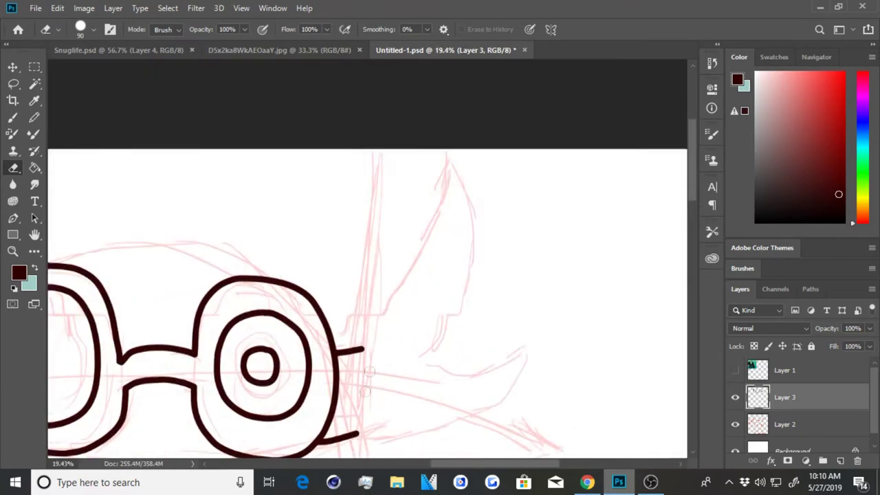
pyautogui.scroll(-2, 367, 375)
pyautogui.press('b')
pyautogui.scroll(1, 375, 387)
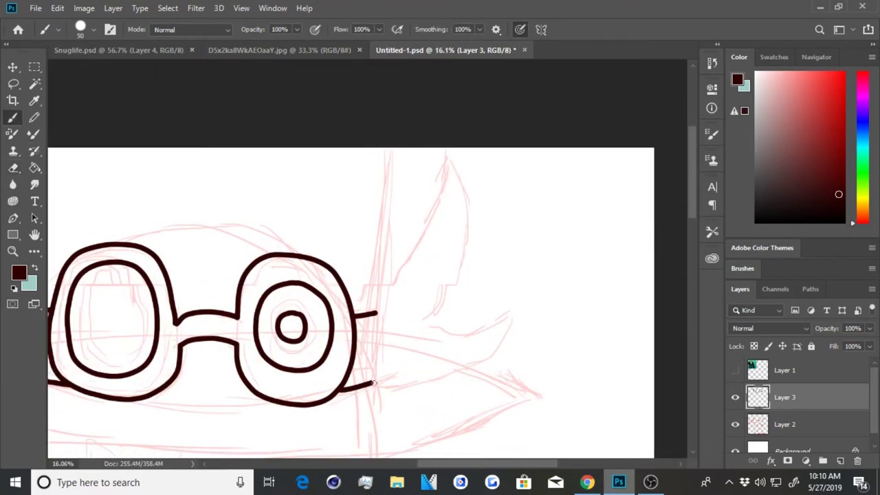
# - Extend the hat's right side upward and finish the goggle band's bottom line
pyautogui.moveTo(394, 180); pyautogui.dragTo(408, 137)
pyautogui.scroll(-2, 472, 250)
pyautogui.scroll(1, 177, 334)
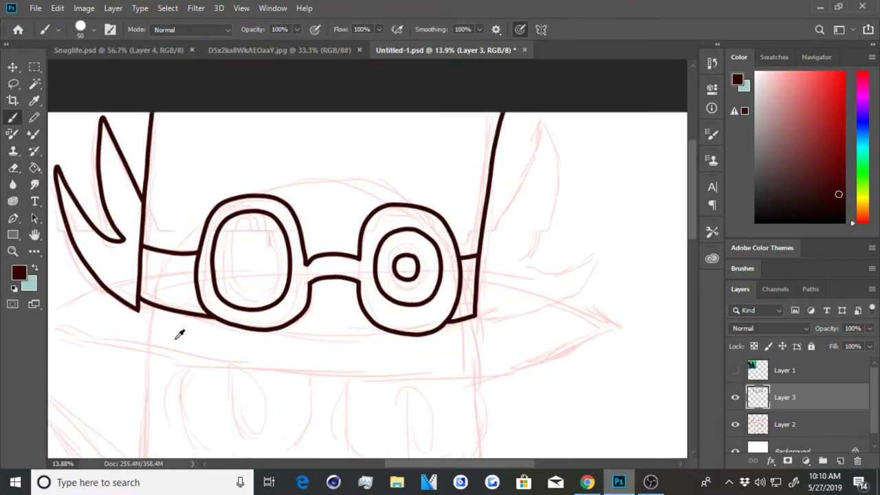
pyautogui.scroll(2, 221, 319)
pyautogui.moveTo(367, 324); pyautogui.dragTo(420, 324)
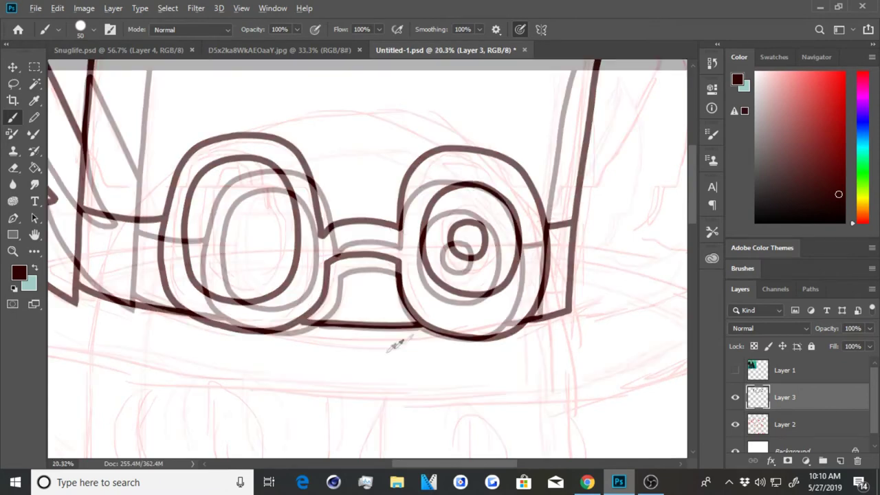
pyautogui.scroll(-2, 392, 343)
pyautogui.scroll(-1, 392, 372)
pyautogui.scroll(1, 127, 177)
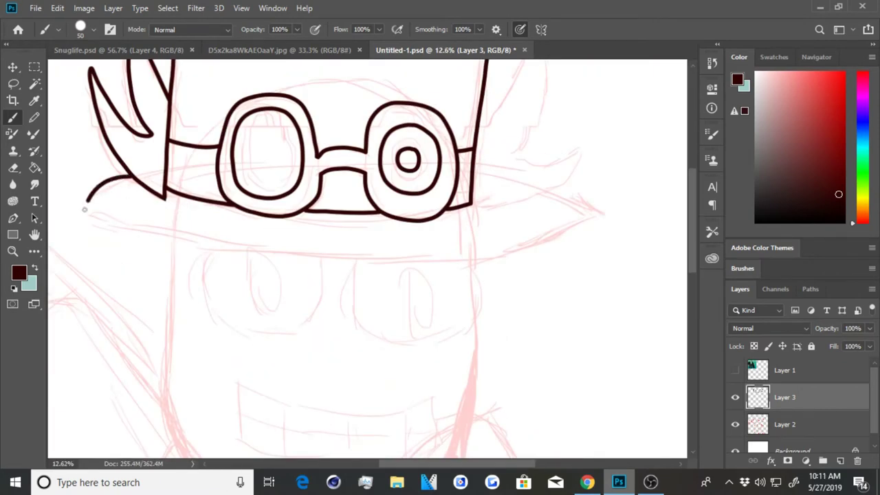
# - Ink the full hat brim and a feather from its right side, erasing the stray diagonal
pyautogui.moveTo(141, 236); pyautogui.dragTo(557, 235)
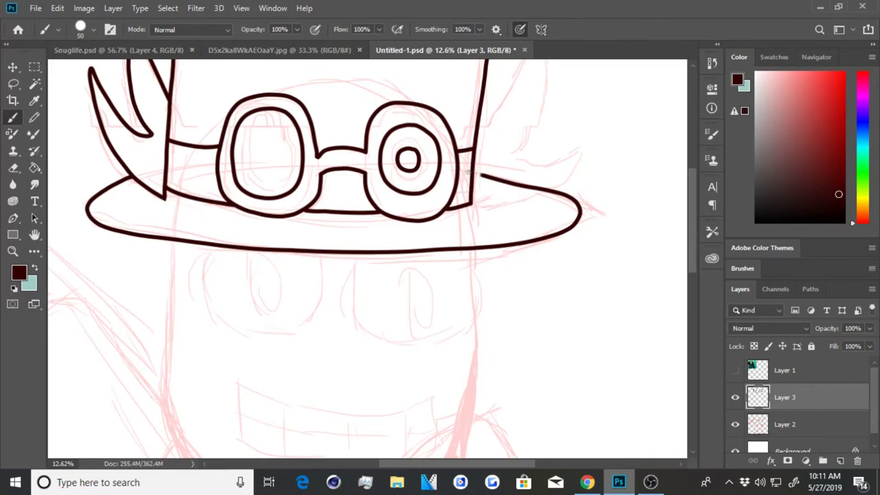
pyautogui.scroll(1, 475, 173)
pyautogui.moveTo(556, 131); pyautogui.dragTo(480, 248)
pyautogui.moveTo(313, 268)
pyautogui.mouseDown()
pyautogui.moveTo(388, 148)
pyautogui.moveTo(436, 278)
pyautogui.moveTo(474, 249)
pyautogui.mouseUp()
pyautogui.scroll(2, 392, 343)
pyautogui.scroll(2, 392, 344)
pyautogui.press('e')
pyautogui.moveTo(127, 278); pyautogui.dragTo(366, 332)
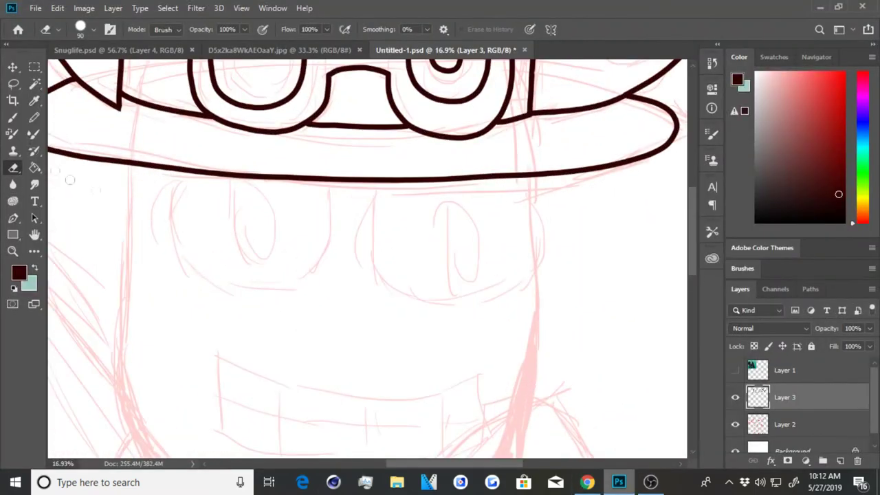
# - Switch back to the brush and draw the left eye's first curve below the brim
pyautogui.press('b')
pyautogui.moveTo(162, 169)
pyautogui.mouseDown()
pyautogui.moveTo(157, 174)
pyautogui.moveTo(253, 318)
pyautogui.moveTo(331, 184)
pyautogui.moveTo(527, 310)
pyautogui.moveTo(542, 172)
pyautogui.mouseUp()
# - Ink the oval outlines of the left and right eyes
pyautogui.moveTo(227, 284); pyautogui.dragTo(241, 187)
pyautogui.moveTo(468, 191); pyautogui.dragTo(489, 294)
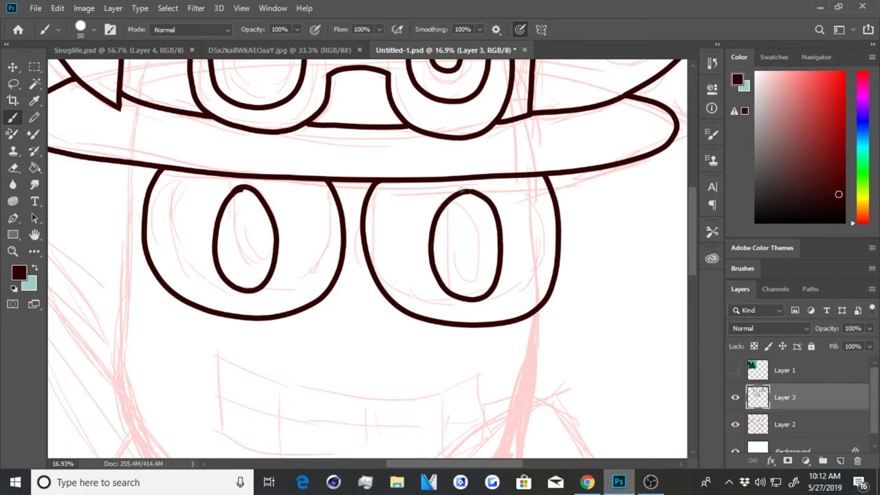
pyautogui.scroll(-5, 403, 252)
pyautogui.scroll(1, 403, 314)
pyautogui.scroll(1, 451, 274)
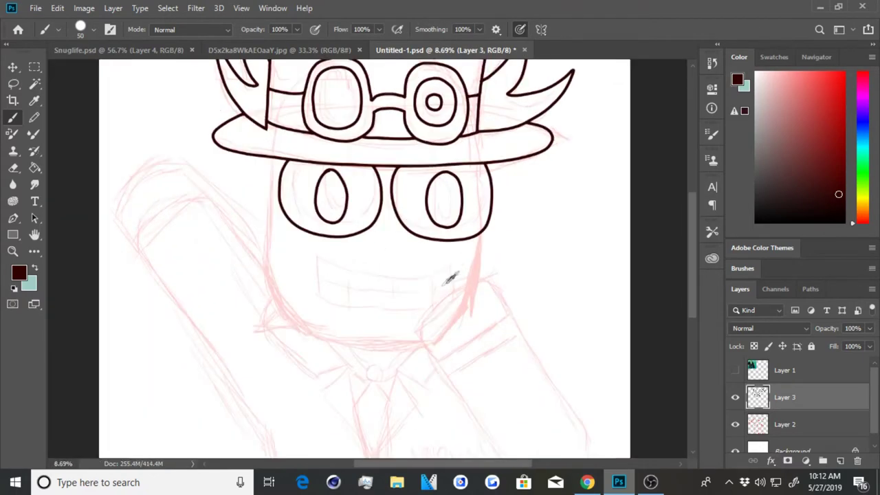
pyautogui.scroll(1, 344, 333)
# - Ink the raised arm's inner edge, undoing and redrawing the face side line
pyautogui.moveTo(156, 250); pyautogui.dragTo(251, 358)
pyautogui.scroll(2, 248, 289)
pyautogui.moveTo(245, 279); pyautogui.dragTo(278, 440)
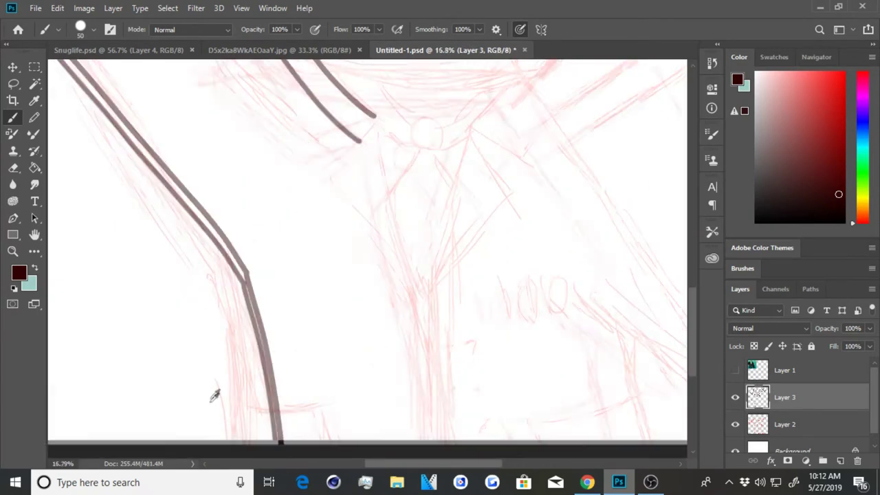
pyautogui.scroll(-3, 214, 395)
pyautogui.scroll(1, 353, 353)
pyautogui.scroll(1, 255, 197)
pyautogui.hotkey('ctrl', 'z')
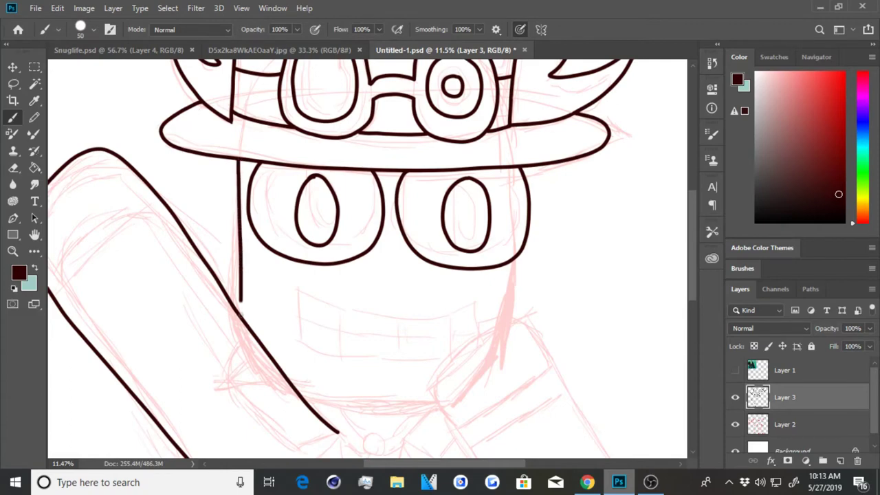
pyautogui.moveTo(240, 300); pyautogui.dragTo(241, 312)
pyautogui.scroll(-2, 240, 312)
pyautogui.scroll(1, 455, 196)
pyautogui.scroll(1, 375, 258)
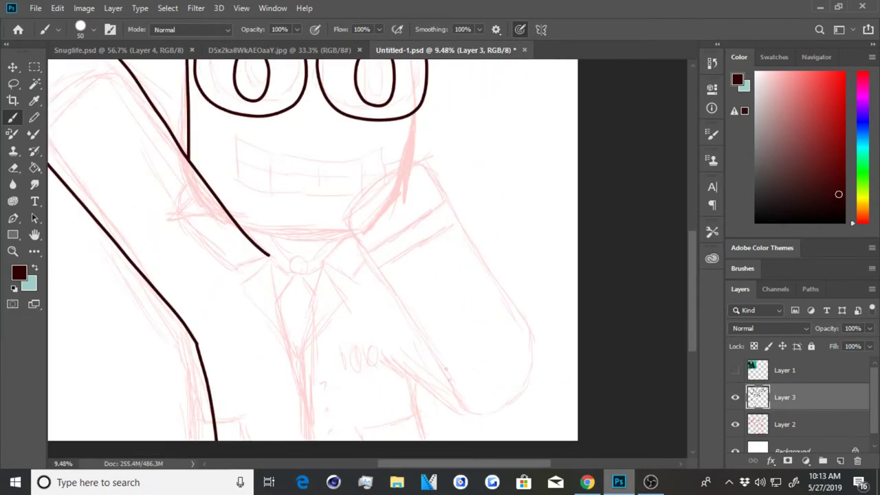
# - Outline the right arm, then advance to the next Twitter reference image
pyautogui.moveTo(407, 166); pyautogui.dragTo(527, 328)
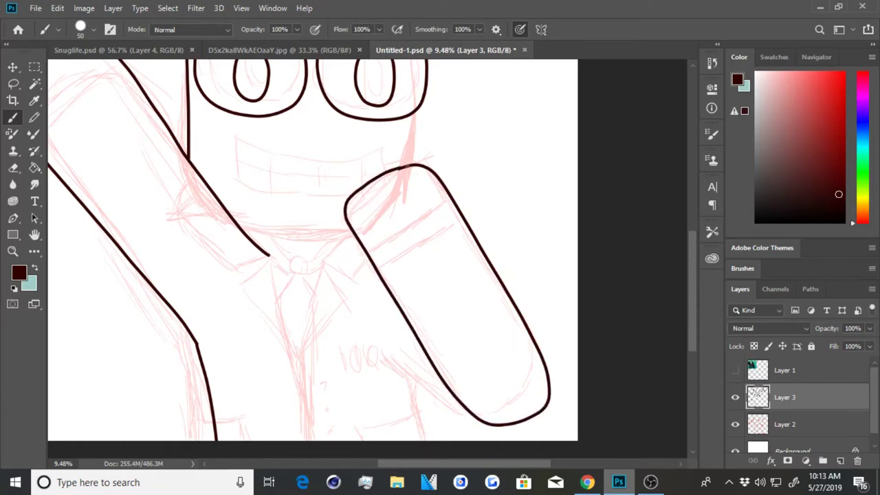
pyautogui.scroll(-1, 472, 373)
pyautogui.scroll(-1, 467, 426)
pyautogui.scroll(3, 474, 440)
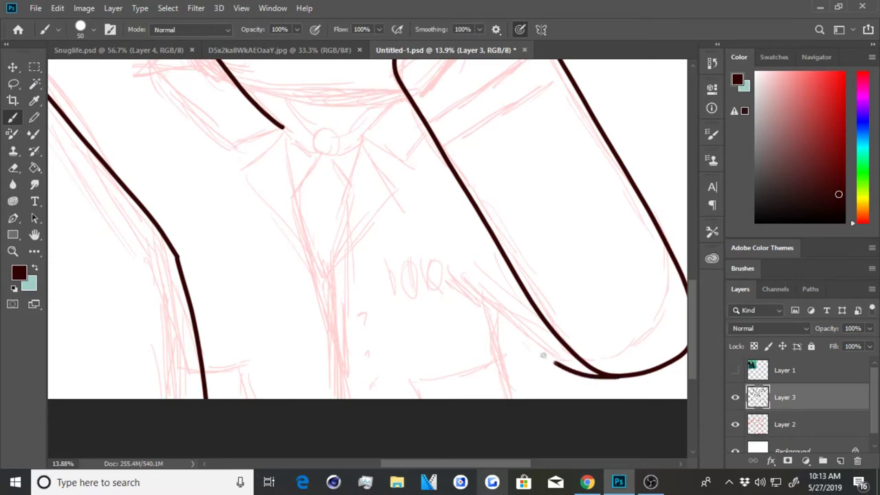
pyautogui.scroll(-2, 521, 426)
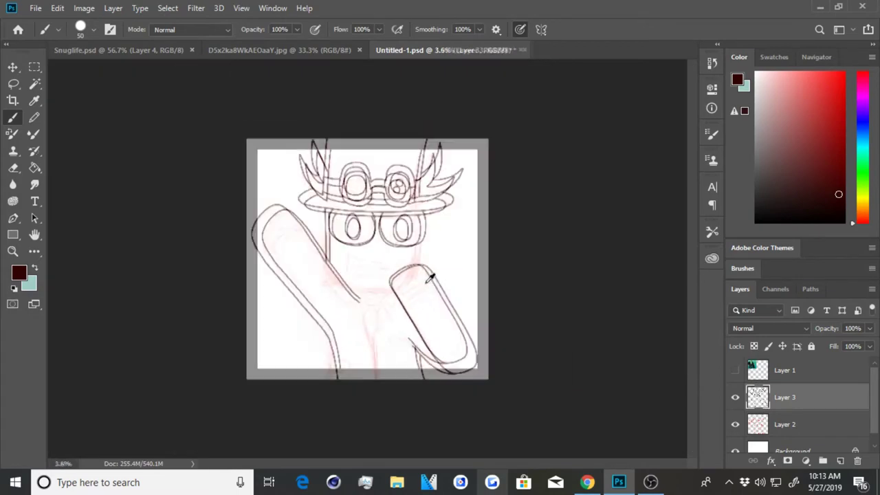
pyautogui.scroll(2, 521, 426)
pyautogui.press('Right')
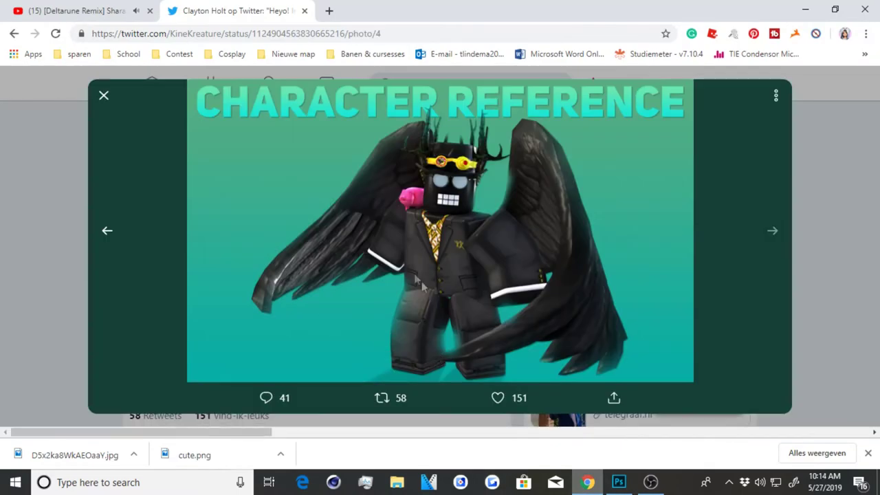
# - Ink two cuff band lines across the sleeve, redoing the misplaced first attempt
pyautogui.hotkey('alt', 'Tab')
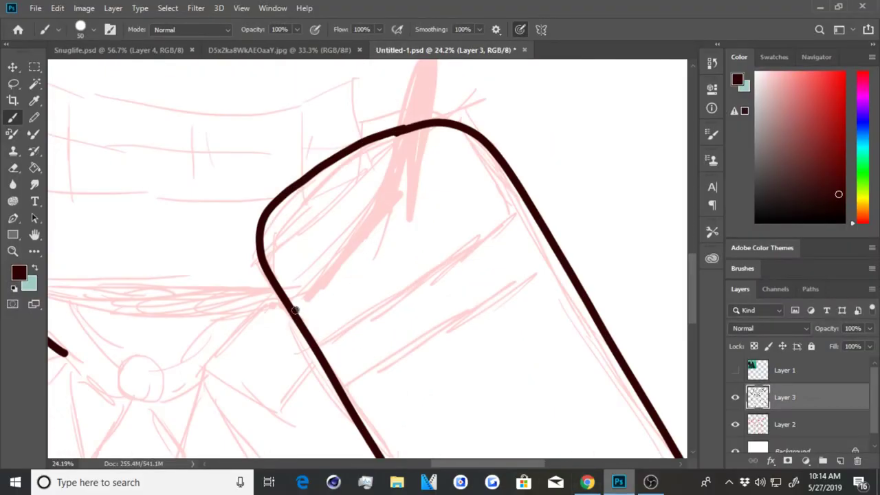
pyautogui.moveTo(294, 310); pyautogui.dragTo(505, 178)
pyautogui.moveTo(321, 353); pyautogui.dragTo(543, 216)
pyautogui.hotkey('ctrl', 'z')
pyautogui.hotkey('ctrl', 'z')
pyautogui.scroll(-2, 322, 352)
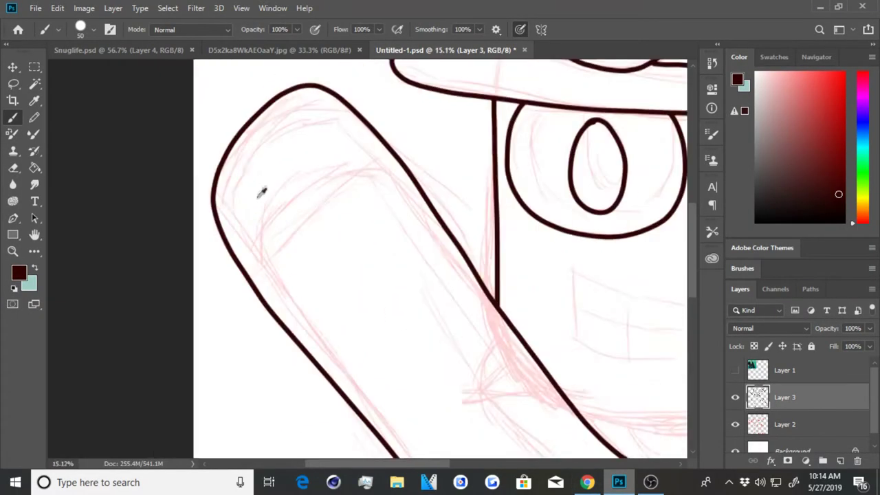
pyautogui.moveTo(223, 291); pyautogui.dragTo(356, 150)
pyautogui.moveTo(251, 332); pyautogui.dragTo(384, 166)
# - Draw the three cuff buttons on the sleeve bands after checking the reference
pyautogui.hotkey('alt', 'Tab')
pyautogui.hotkey('alt', 'Tab')
pyautogui.scroll(-2, 349, 263)
pyautogui.scroll(1, 349, 263)
pyautogui.scroll(-2, 507, 334)
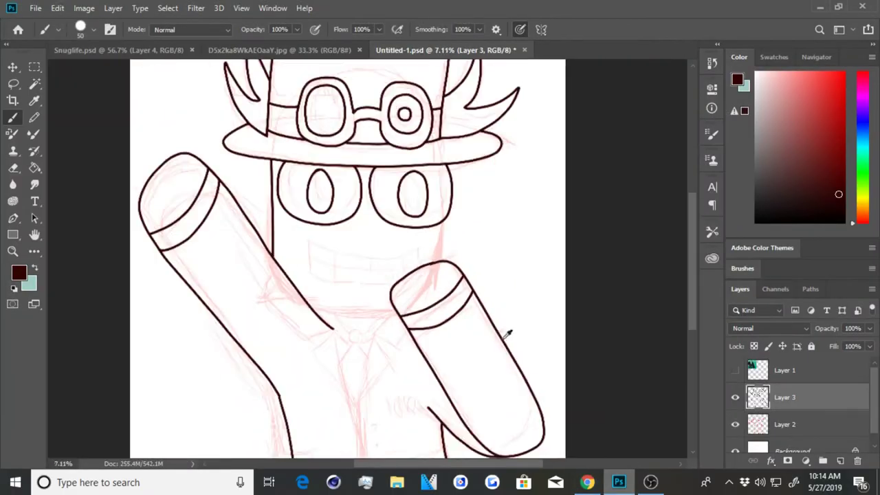
pyautogui.scroll(5, 442, 342)
pyautogui.moveTo(460, 247); pyautogui.dragTo(455, 246)
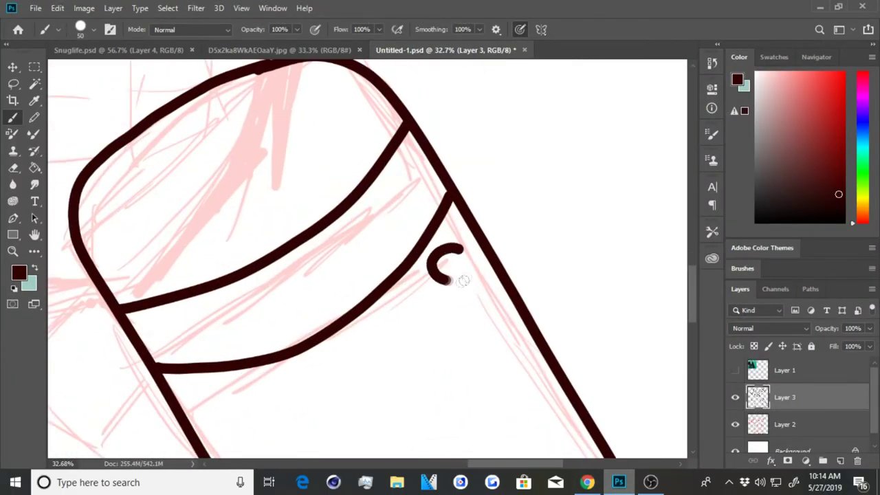
pyautogui.moveTo(482, 299); pyautogui.dragTo(493, 322)
pyautogui.scroll(2, 556, 426)
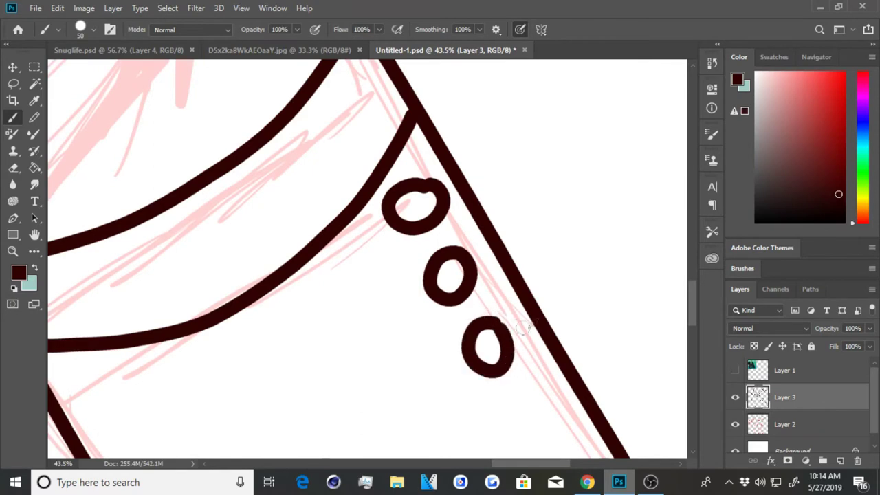
pyautogui.scroll(-4, 175, 208)
pyautogui.scroll(3, 208, 258)
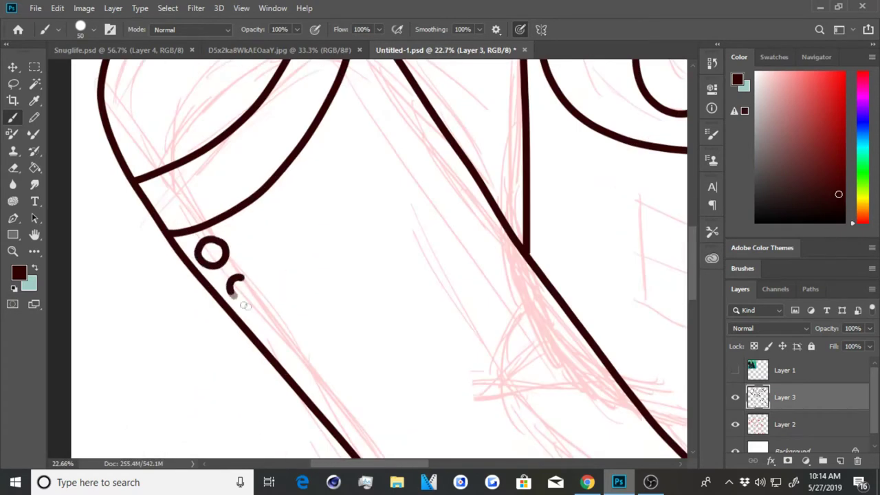
pyautogui.moveTo(268, 334); pyautogui.dragTo(278, 329)
# - Try a stroke connecting the left arm to the body, then undo it
pyautogui.scroll(-3, 278, 328)
pyautogui.scroll(-2, 455, 275)
pyautogui.scroll(5, 412, 357)
pyautogui.scroll(-2, 402, 387)
pyautogui.scroll(2, 350, 294)
pyautogui.moveTo(138, 223)
pyautogui.mouseDown()
pyautogui.moveTo(227, 254)
pyautogui.moveTo(475, 241)
pyautogui.mouseUp()
pyautogui.scroll(-2, 357, 247)
pyautogui.scroll(-3, 364, 416)
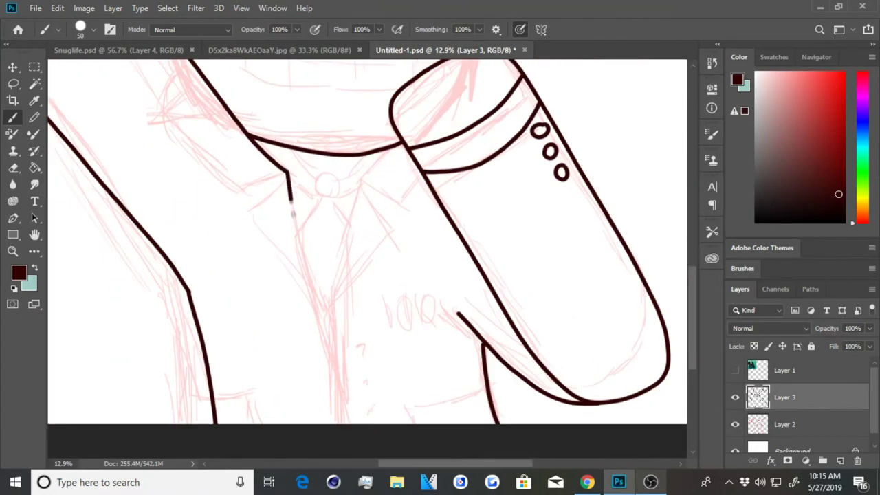
pyautogui.hotkey('ctrl', 'z')
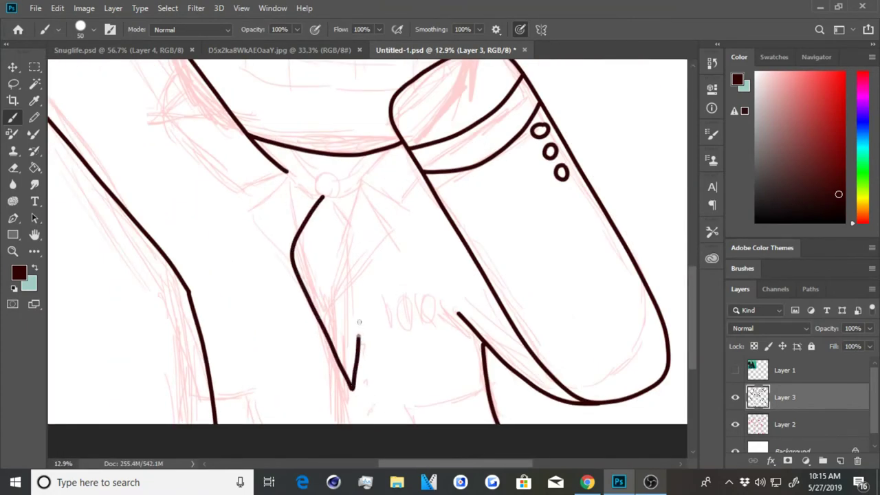
pyautogui.scroll(2, 324, 191)
pyautogui.scroll(2, 373, 222)
# - Ink the round tie knot and the angular shirt collar
pyautogui.moveTo(264, 227)
pyautogui.mouseDown()
pyautogui.moveTo(304, 200)
pyautogui.moveTo(289, 244)
pyautogui.moveTo(375, 178)
pyautogui.mouseUp()
pyautogui.scroll(-2, 353, 221)
pyautogui.scroll(2, 352, 221)
pyautogui.scroll(-1, 413, 200)
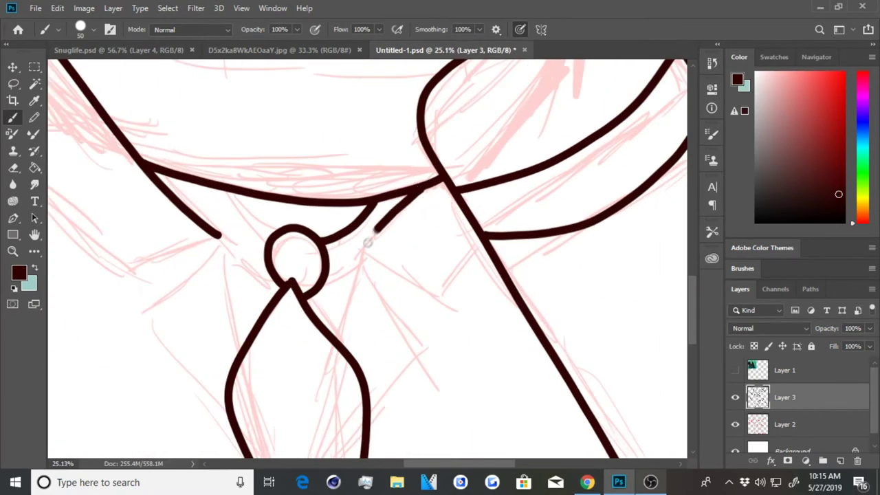
pyautogui.moveTo(373, 422)
pyautogui.mouseDown()
pyautogui.moveTo(429, 347)
pyautogui.moveTo(365, 268)
pyautogui.moveTo(481, 256)
pyautogui.moveTo(485, 246)
pyautogui.mouseUp()
pyautogui.scroll(-1, 287, 263)
pyautogui.scroll(1, 363, 267)
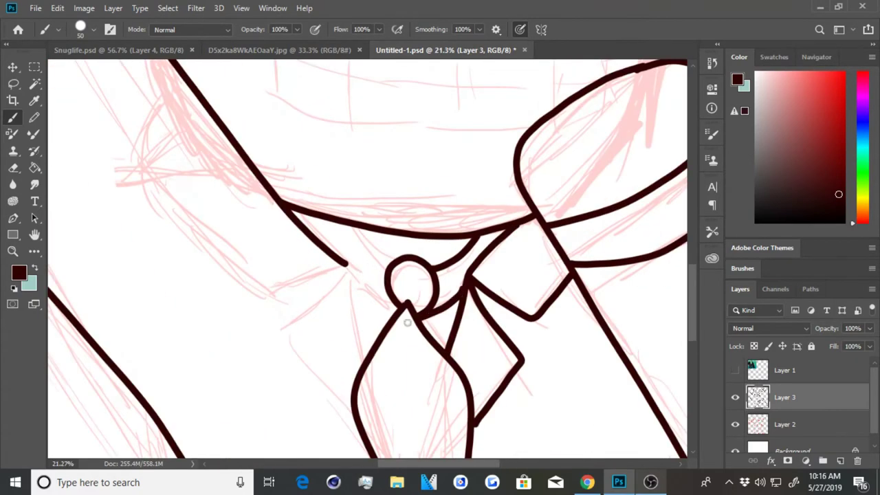
pyautogui.scroll(-3, 392, 311)
pyautogui.scroll(2, 347, 248)
# - Extend the tie's side line down to the tie and bring up the character reference
pyautogui.moveTo(313, 326); pyautogui.dragTo(364, 385)
pyautogui.scroll(-3, 349, 344)
pyautogui.scroll(3, 317, 258)
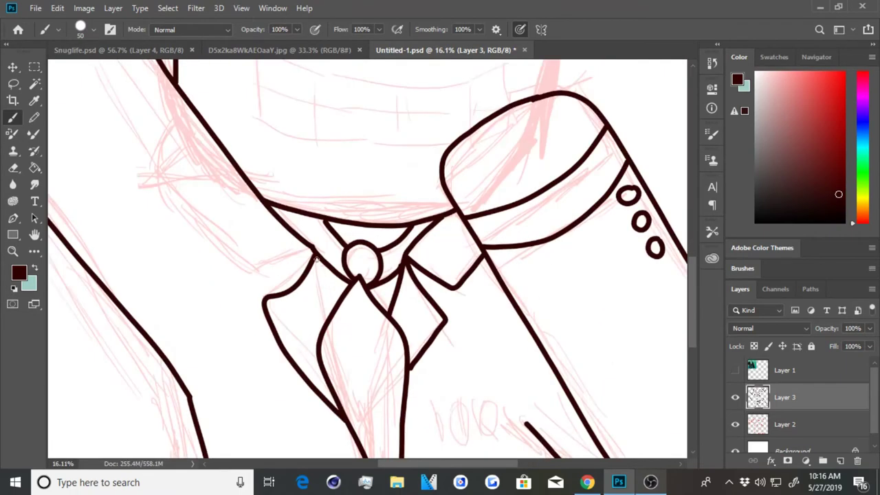
pyautogui.scroll(-2, 335, 332)
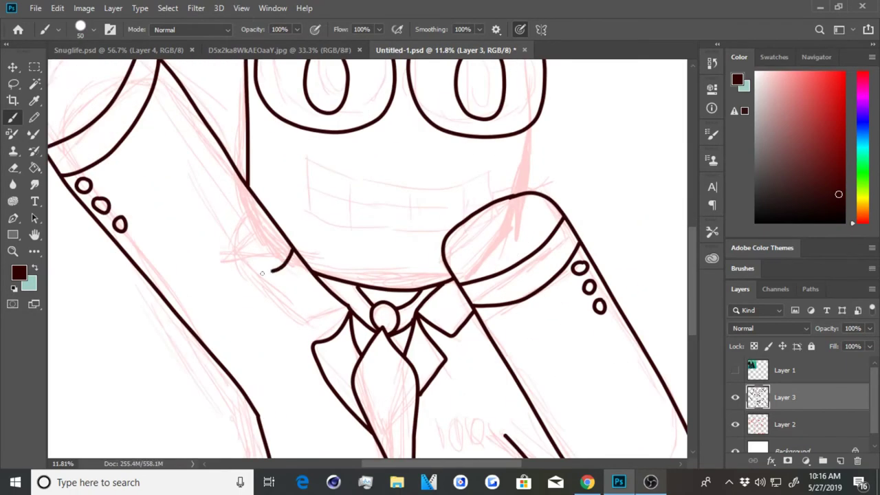
pyautogui.scroll(-2, 335, 332)
pyautogui.scroll(3, 182, 256)
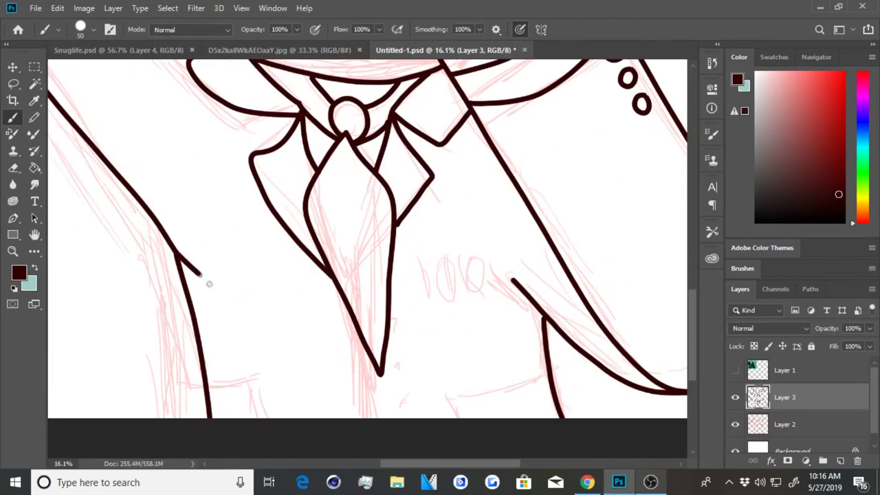
pyautogui.scroll(-2, 202, 277)
pyautogui.scroll(3, 249, 155)
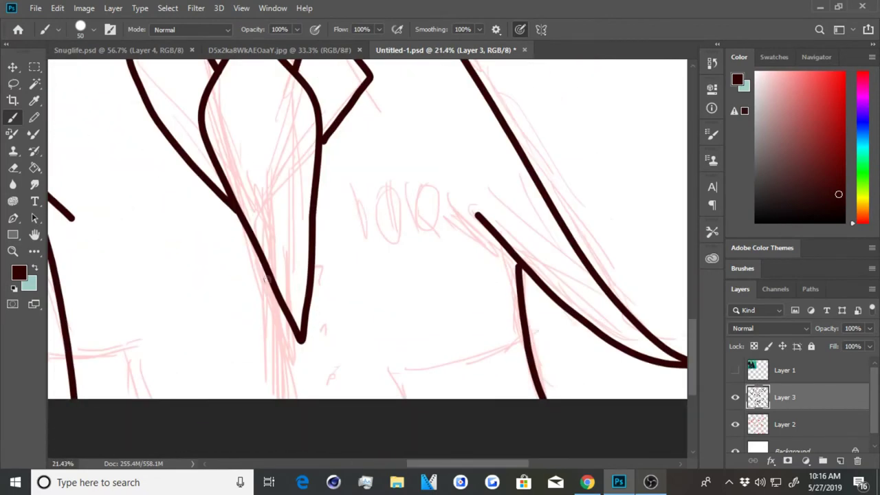
pyautogui.scroll(-5, 293, 372)
pyautogui.hotkey('alt', 'Tab')
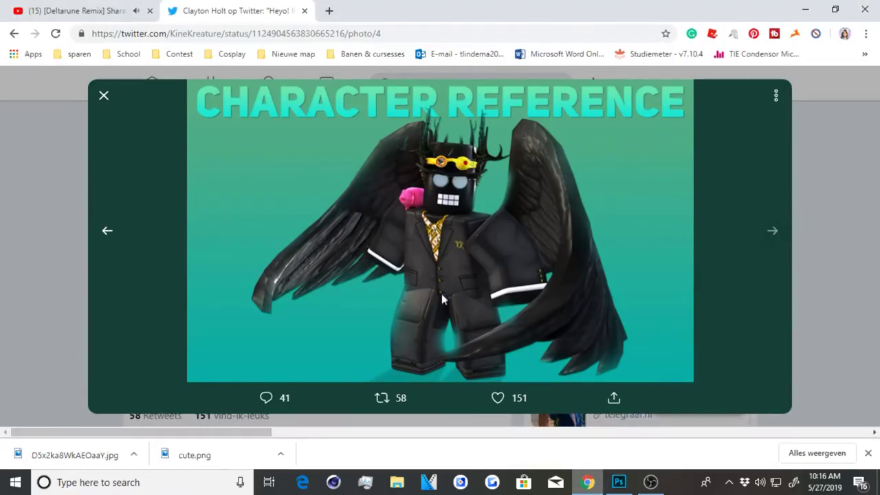
# - Add a jacket button below the tie and ink the jacket hem lines
pyautogui.hotkey('alt', 'Tab')
pyautogui.scroll(4, 384, 427)
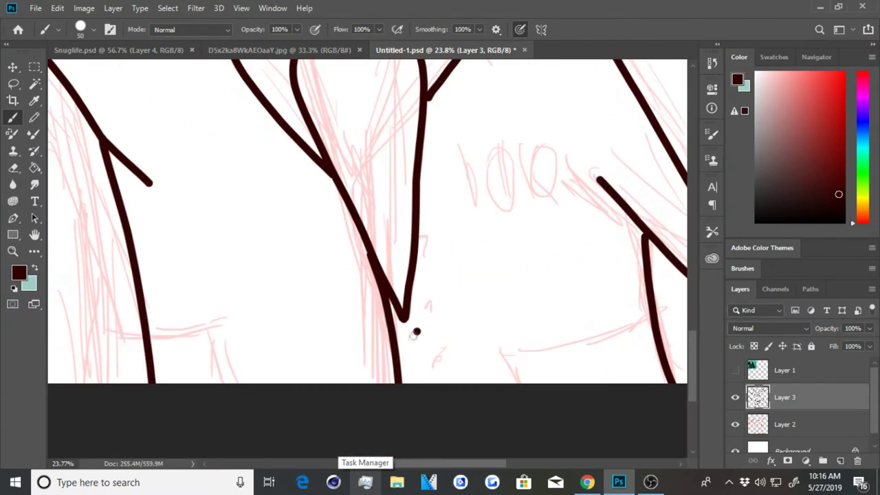
pyautogui.moveTo(421, 329); pyautogui.dragTo(411, 335)
pyautogui.scroll(1, 497, 355)
pyautogui.moveTo(540, 309); pyautogui.dragTo(405, 310)
pyautogui.scroll(-2, 397, 347)
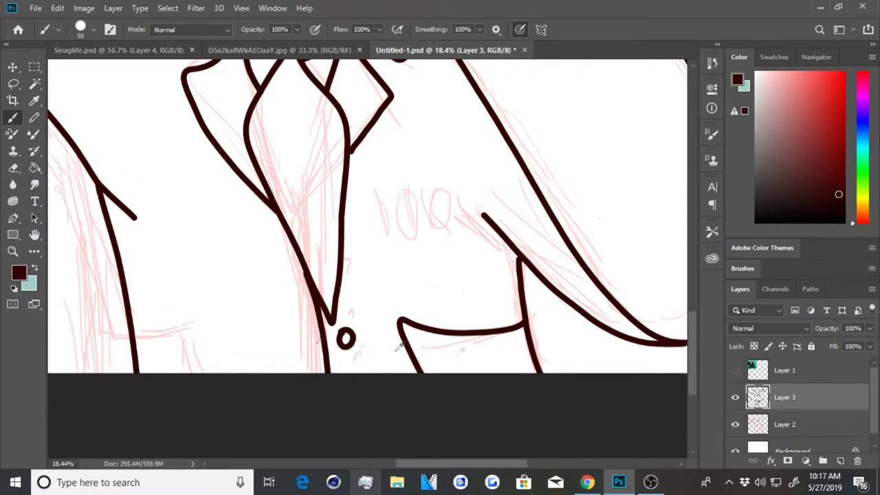
pyautogui.hotkey('alt', 'Tab')
pyautogui.hotkey('alt', 'Tab')
pyautogui.moveTo(136, 352); pyautogui.dragTo(196, 356)
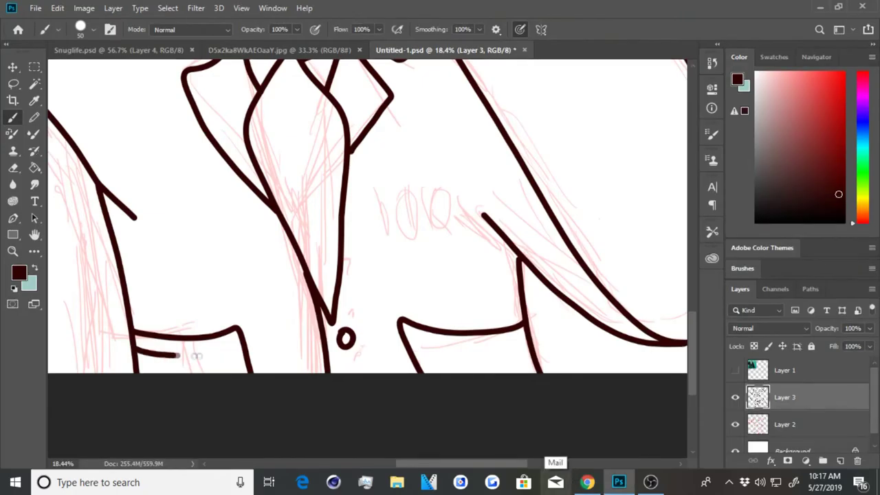
pyautogui.moveTo(405, 337); pyautogui.dragTo(529, 335)
pyautogui.hotkey('alt', 'Tab')
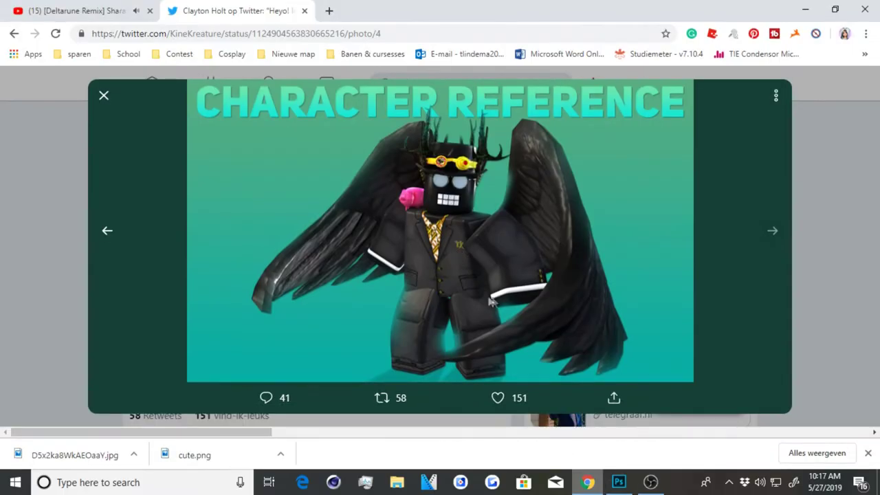
pyautogui.hotkey('alt', 'Tab')
pyautogui.scroll(2, 369, 216)
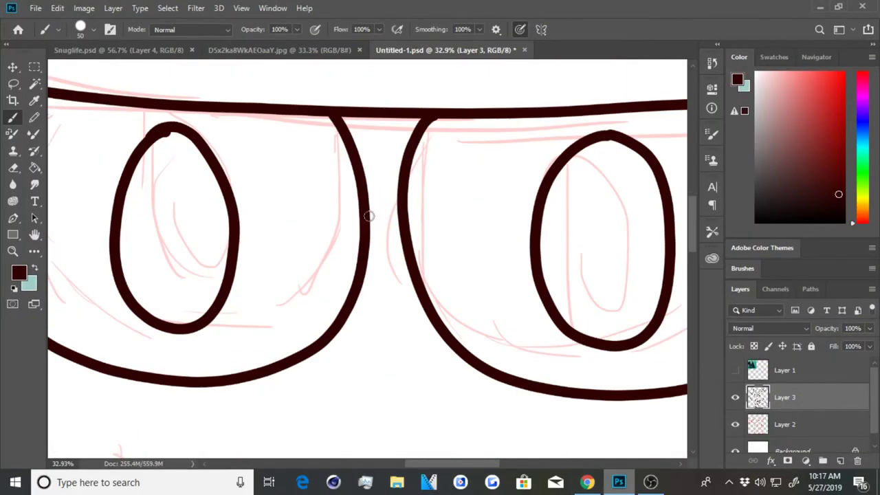
# - Draw the upper and lower bridge bars between the glasses lenses
pyautogui.moveTo(369, 182); pyautogui.dragTo(400, 182)
pyautogui.scroll(-3, 374, 180)
pyautogui.scroll(2, 274, 174)
pyautogui.moveTo(237, 174); pyautogui.dragTo(263, 172)
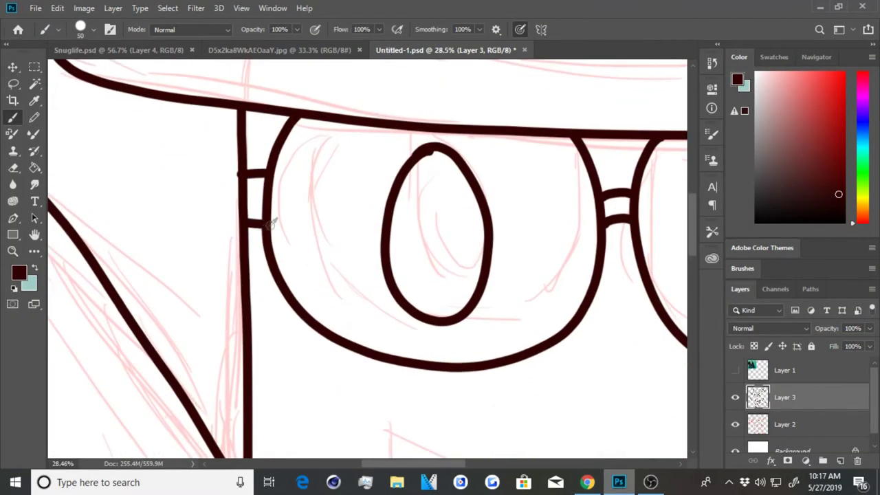
pyautogui.scroll(-3, 271, 221)
pyautogui.scroll(2, 442, 252)
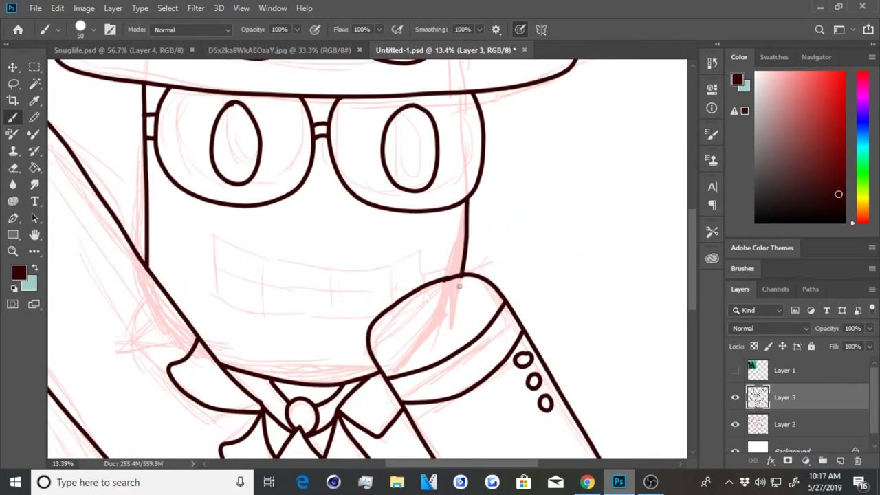
pyautogui.scroll(-2, 459, 286)
pyautogui.scroll(2, 399, 299)
pyautogui.scroll(1, 422, 255)
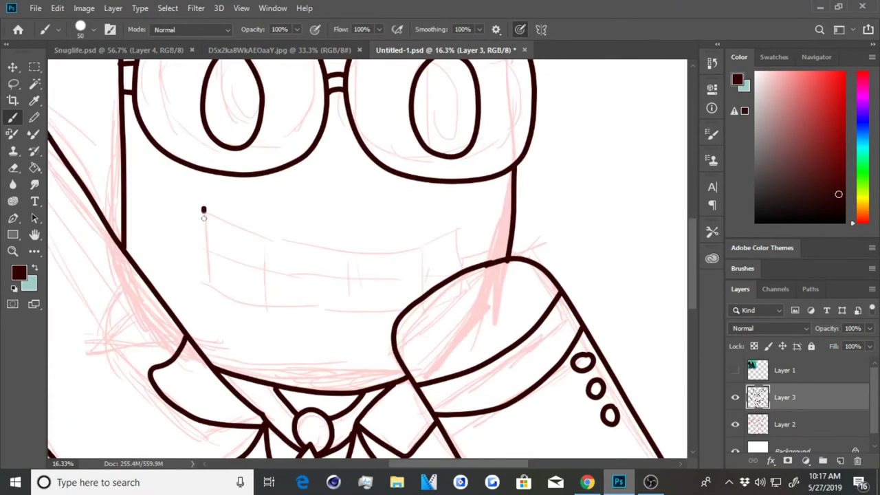
# - Ink the mouth's lower curve and hooked upper line, undoing a misplaced tooth divider
pyautogui.moveTo(263, 319); pyautogui.dragTo(397, 326)
pyautogui.moveTo(301, 234); pyautogui.dragTo(468, 245)
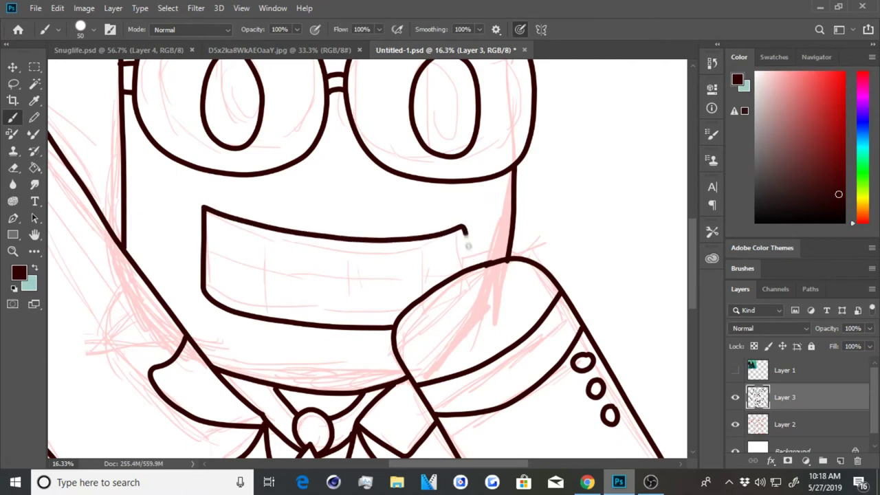
pyautogui.moveTo(256, 264); pyautogui.dragTo(474, 262)
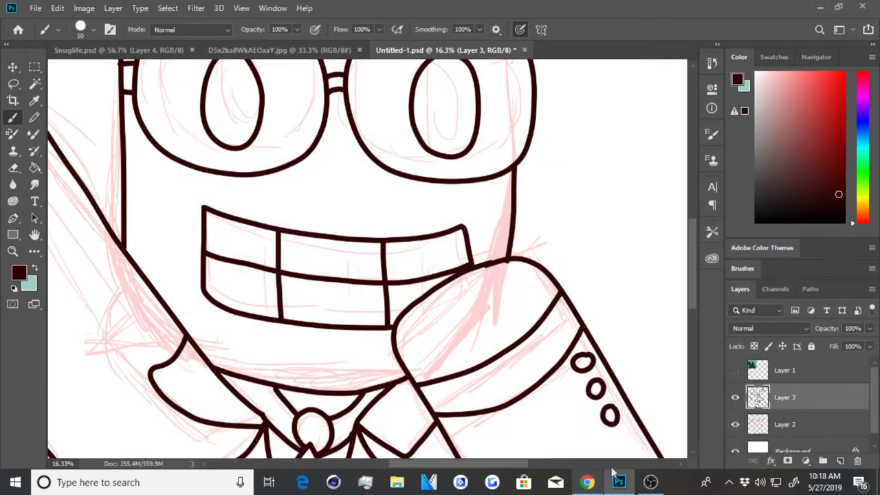
pyautogui.hotkey('ctrl', 'z')
pyautogui.hotkey('ctrl', 'z')
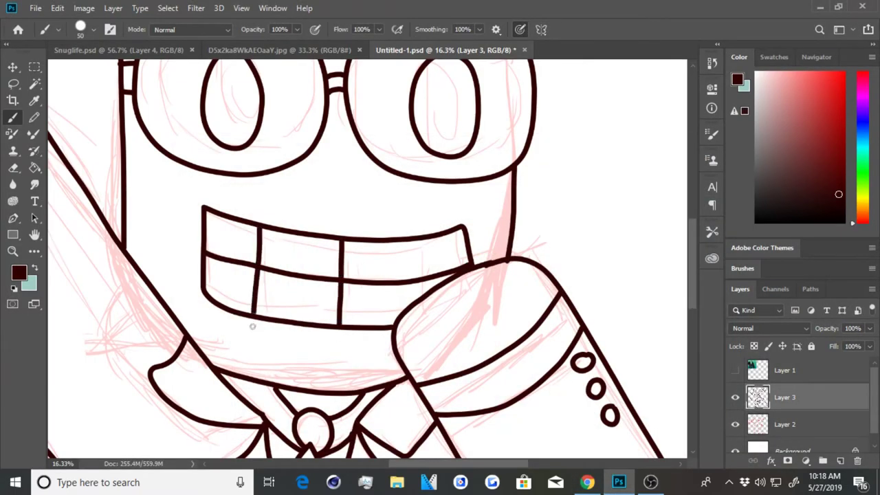
pyautogui.scroll(-3, 401, 318)
pyautogui.scroll(2, 371, 275)
pyautogui.scroll(-2, 355, 230)
# - Delete the pink sketch layer and toggle the reference layer's visibility on and off
pyautogui.click(784, 424)
pyautogui.press('Delete')
pyautogui.scroll(-2, 367, 259)
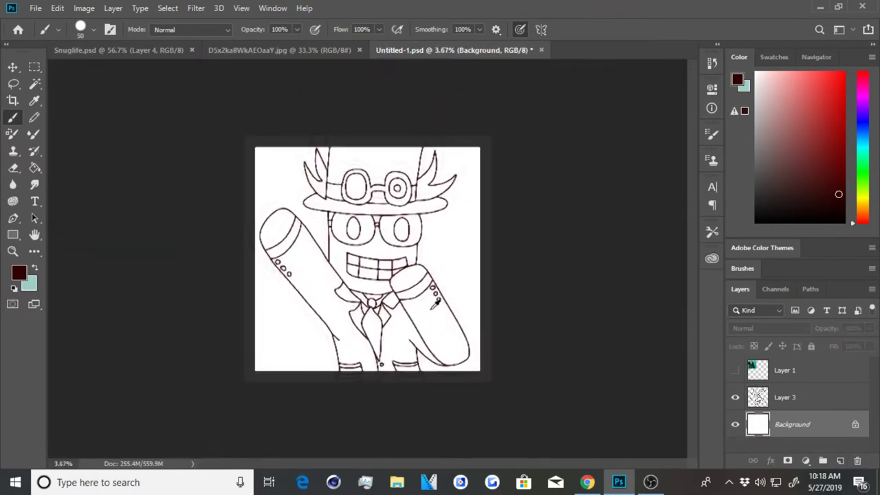
pyautogui.scroll(1, 367, 259)
pyautogui.click(735, 370)
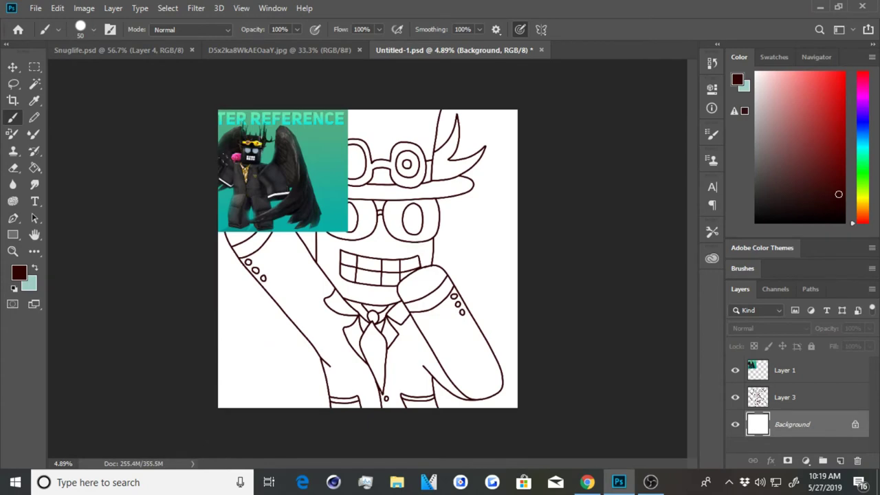
pyautogui.click(735, 370)
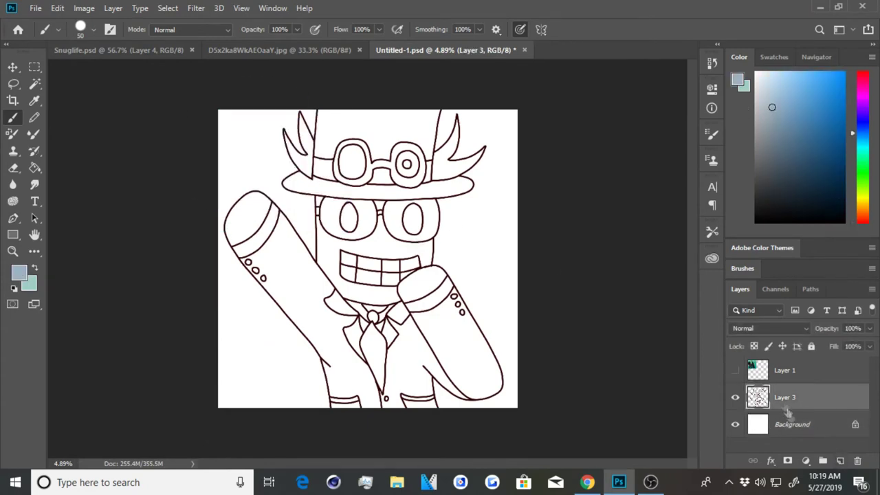
# - Add a new colouring layer and enlarge the brush to 150 after opening Smoothing
pyautogui.click(840, 460)
pyautogui.click(479, 29)
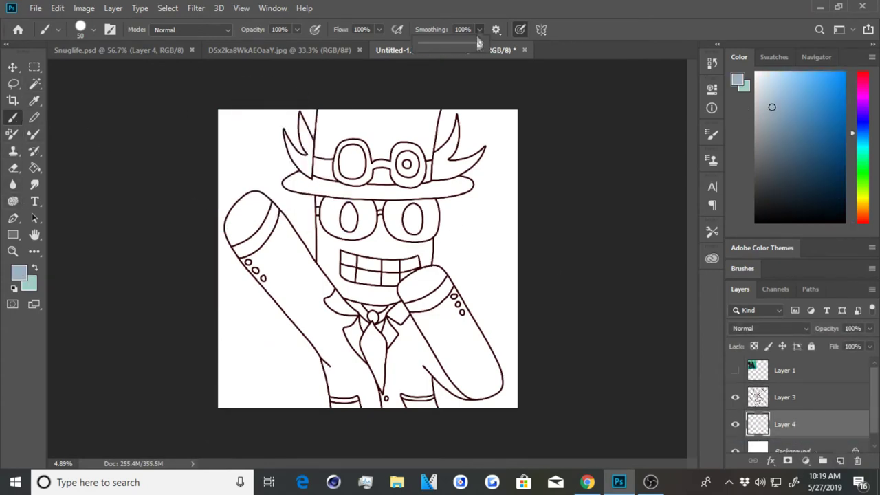
pyautogui.scroll(8, 349, 197)
pyautogui.press(']')
pyautogui.press(']')
pyautogui.press(']')
# - Fill both glasses lenses with pale blue on the Glasses layer
pyautogui.moveTo(172, 120)
pyautogui.mouseDown()
pyautogui.moveTo(408, 153)
pyautogui.moveTo(389, 278)
pyautogui.moveTo(312, 314)
pyautogui.moveTo(152, 197)
pyautogui.mouseUp()
pyautogui.hotkey('ctrl', 'z')
pyautogui.moveTo(181, 121)
pyautogui.mouseDown()
pyautogui.moveTo(162, 233)
pyautogui.moveTo(294, 308)
pyautogui.moveTo(406, 251)
pyautogui.moveTo(398, 137)
pyautogui.moveTo(212, 122)
pyautogui.moveTo(232, 275)
pyautogui.moveTo(387, 158)
pyautogui.moveTo(261, 275)
pyautogui.moveTo(187, 187)
pyautogui.moveTo(234, 254)
pyautogui.moveTo(343, 206)
pyautogui.moveTo(314, 220)
pyautogui.mouseUp()
pyautogui.scroll(-1, 314, 220)
pyautogui.hscroll(3, 329, 206)
pyautogui.scroll(1, 348, 191)
pyautogui.moveTo(245, 171)
pyautogui.mouseDown()
pyautogui.moveTo(230, 206)
pyautogui.moveTo(282, 323)
pyautogui.moveTo(341, 355)
pyautogui.mouseUp()
pyautogui.moveTo(468, 318)
pyautogui.mouseDown()
pyautogui.moveTo(466, 166)
pyautogui.moveTo(240, 166)
pyautogui.moveTo(461, 272)
pyautogui.moveTo(289, 296)
pyautogui.moveTo(413, 316)
pyautogui.moveTo(289, 206)
pyautogui.moveTo(419, 240)
pyautogui.moveTo(441, 195)
pyautogui.mouseUp()
pyautogui.scroll(-2, 444, 254)
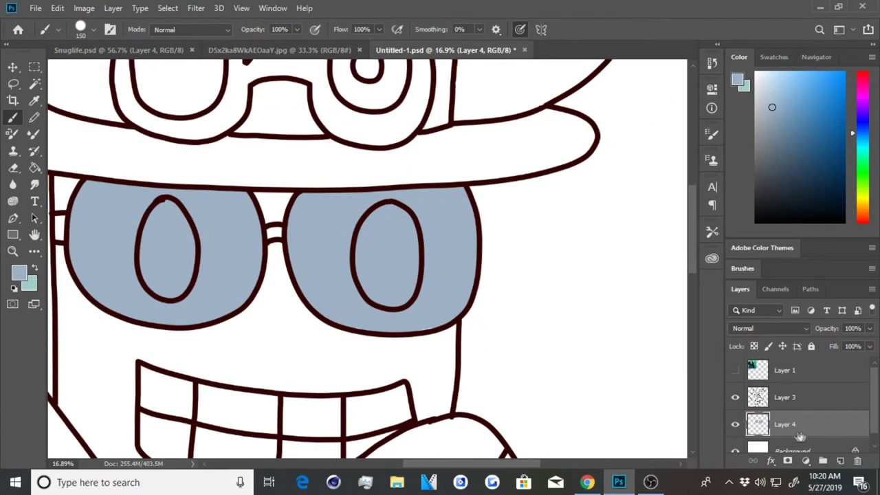
# - Add a Main base layer below Glasses and paint both eye ovals dark grey
pyautogui.keyDown('ctrl'); pyautogui.click(839, 460); pyautogui.keyUp('ctrl')
pyautogui.doubleClick(786, 423)
pyautogui.moveTo(772, 107); pyautogui.dragTo(756, 222)
pyautogui.scroll(4, 416, 229)
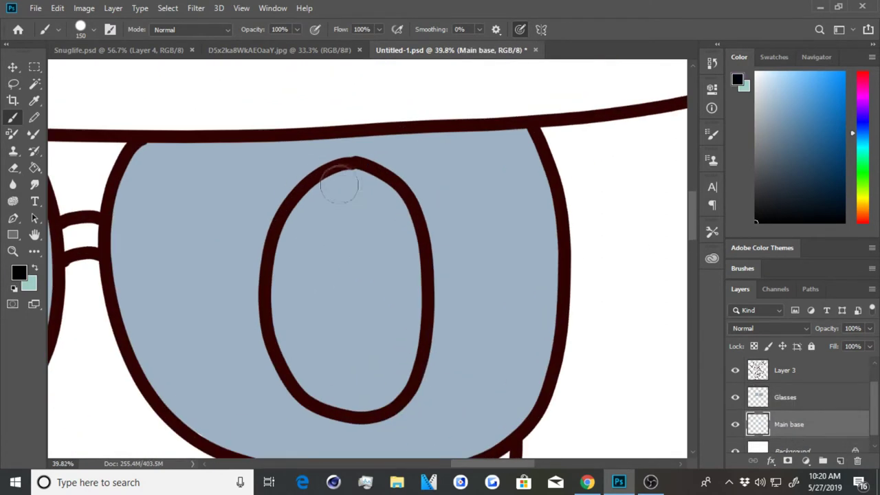
pyautogui.moveTo(360, 184)
pyautogui.mouseDown()
pyautogui.moveTo(377, 200)
pyautogui.moveTo(338, 275)
pyautogui.mouseUp()
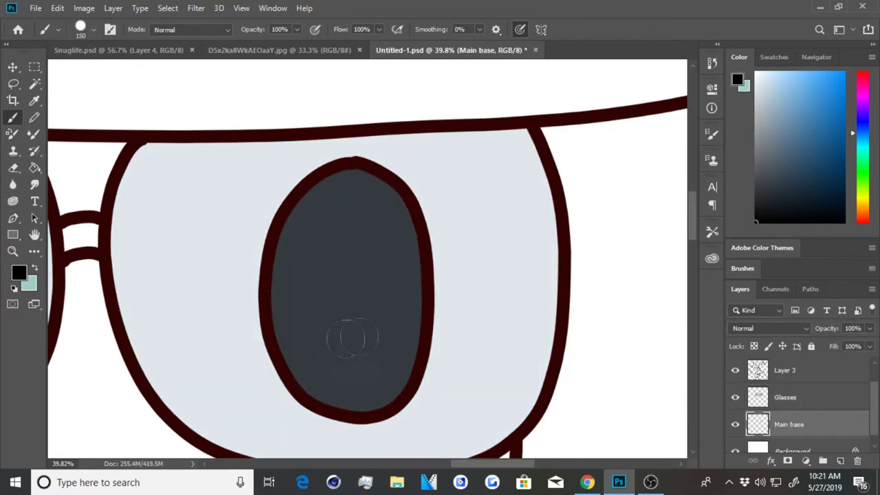
pyautogui.scroll(-2, 203, 248)
pyautogui.moveTo(203, 244)
pyautogui.mouseDown()
pyautogui.moveTo(167, 334)
pyautogui.moveTo(226, 354)
pyautogui.moveTo(229, 236)
pyautogui.moveTo(216, 344)
pyautogui.mouseUp()
# - Add light-blue highlights to both eyes
pyautogui.moveTo(218, 237)
pyautogui.mouseDown()
pyautogui.moveTo(261, 241)
pyautogui.moveTo(252, 223)
pyautogui.moveTo(270, 250)
pyautogui.mouseUp()
pyautogui.scroll(-1, 227, 241)
pyautogui.moveTo(597, 220)
pyautogui.mouseDown()
pyautogui.moveTo(604, 275)
pyautogui.moveTo(619, 255)
pyautogui.mouseUp()
pyautogui.scroll(-9, 618, 255)
pyautogui.scroll(8, 405, 132)
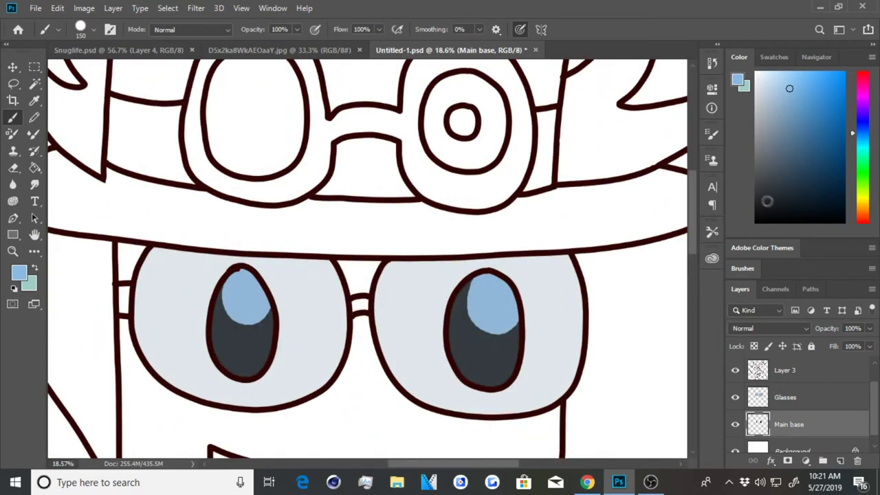
# - Paint the left glasses hinge black, checking the character reference
pyautogui.click(357, 277)
pyautogui.scroll(-2, 357, 277)
pyautogui.scroll(1, 185, 261)
pyautogui.moveTo(186, 262); pyautogui.dragTo(187, 282)
pyautogui.scroll(-5, 186, 261)
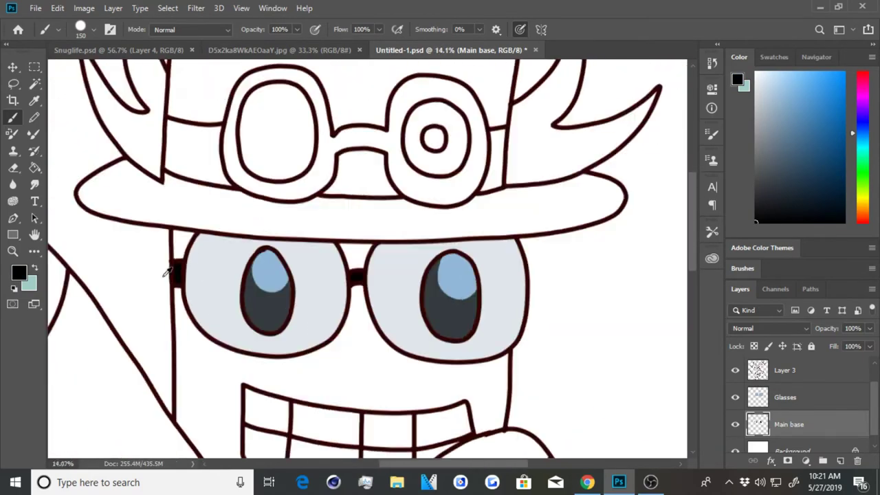
pyautogui.scroll(-4, 342, 285)
pyautogui.hotkey('alt', 'Tab')
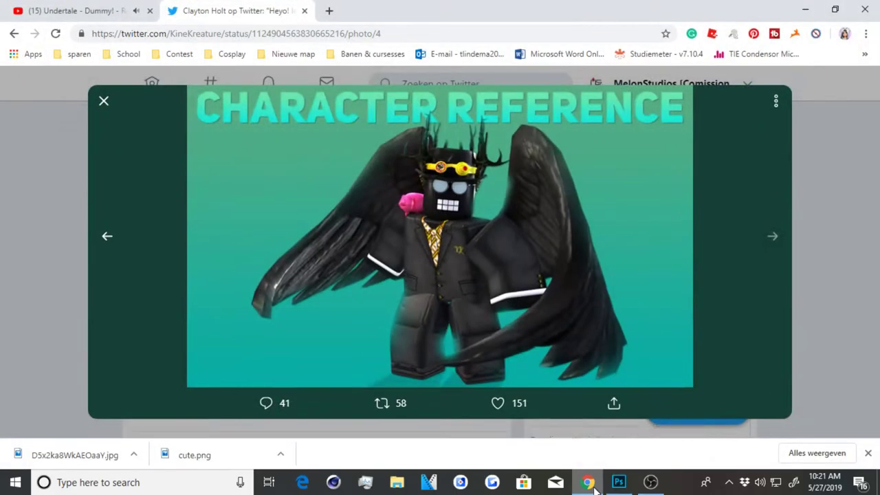
pyautogui.hotkey('alt', 'Tab')
pyautogui.scroll(4, 277, 193)
pyautogui.scroll(4, 261, 227)
pyautogui.scroll(-3, 262, 226)
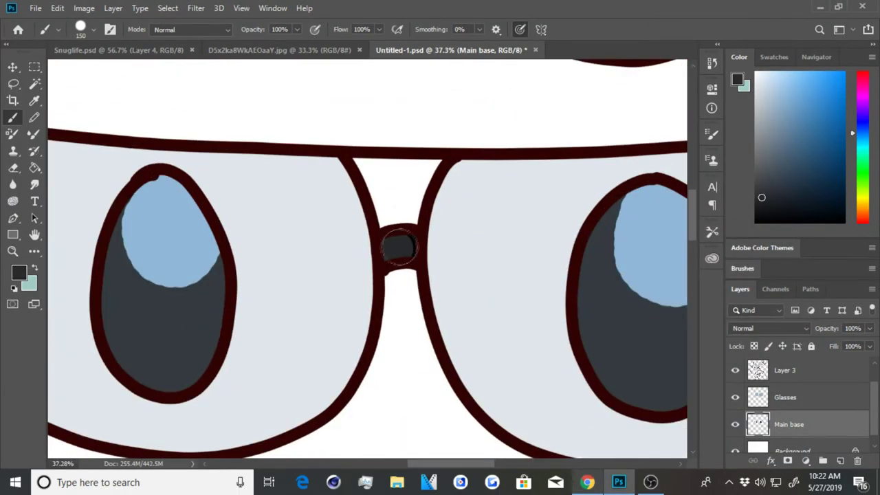
pyautogui.scroll(-4, 327, 298)
pyautogui.scroll(2, 340, 285)
pyautogui.scroll(-2, 346, 337)
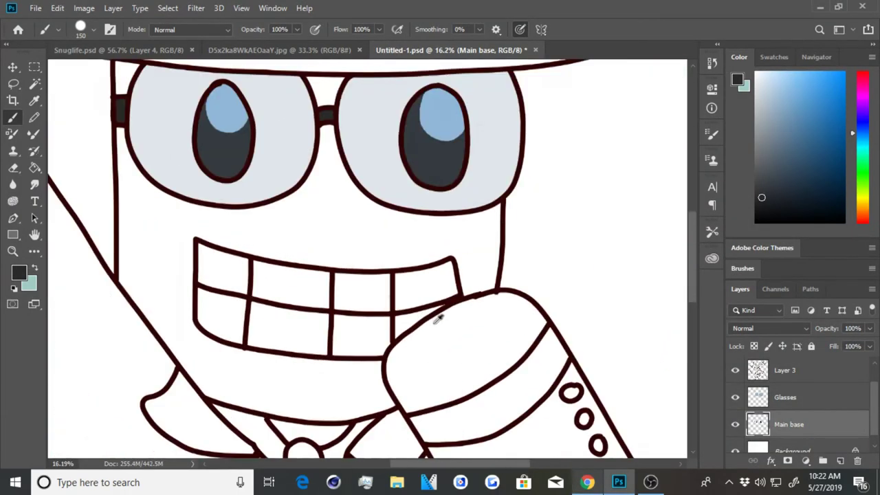
pyautogui.scroll(-2, 435, 309)
pyautogui.scroll(5, 206, 126)
# - Paint the goggle strap, bridge and inner lens edges black with a 125 brush
pyautogui.moveTo(193, 165)
pyautogui.mouseDown()
pyautogui.moveTo(196, 138)
pyautogui.moveTo(229, 129)
pyautogui.mouseUp()
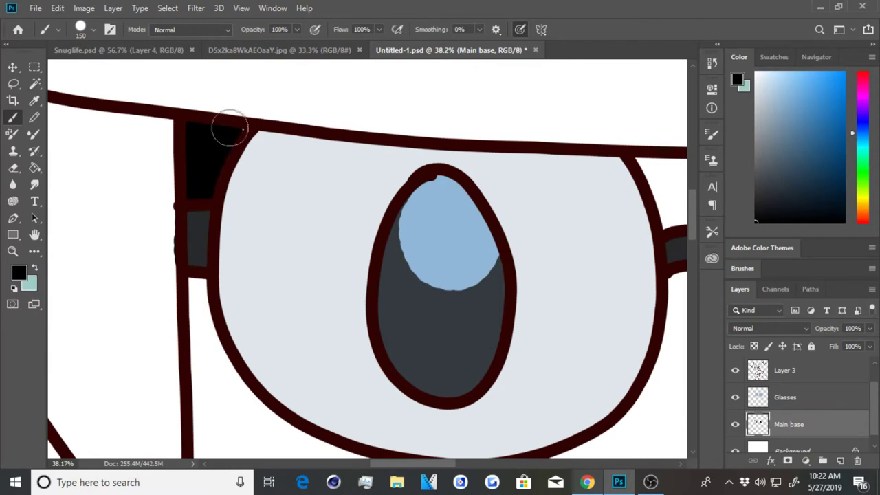
pyautogui.scroll(-1, 203, 142)
pyautogui.press('[')
pyautogui.moveTo(323, 155)
pyautogui.mouseDown()
pyautogui.moveTo(363, 172)
pyautogui.moveTo(406, 161)
pyautogui.moveTo(365, 197)
pyautogui.moveTo(347, 168)
pyautogui.moveTo(354, 165)
pyautogui.mouseUp()
pyautogui.hotkey('ctrl', 'z')
pyautogui.scroll(-5, 350, 172)
pyautogui.scroll(3, 165, 220)
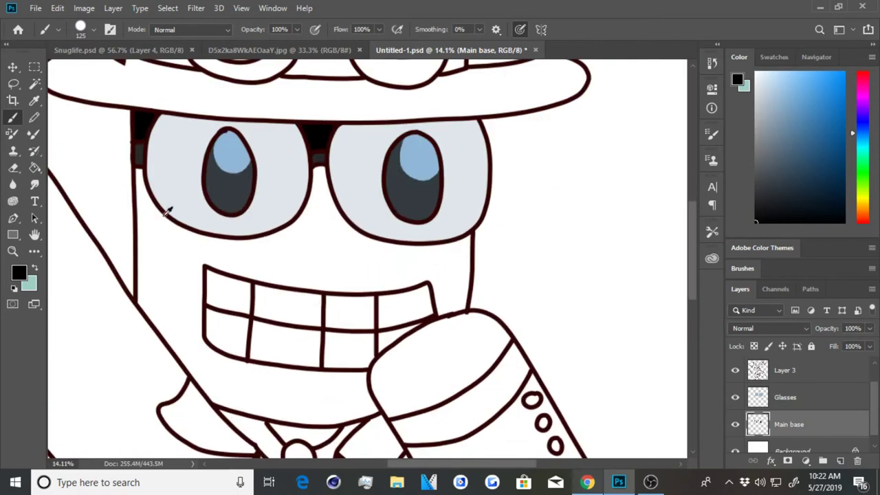
pyautogui.scroll(4, 303, 131)
pyautogui.moveTo(284, 117)
pyautogui.mouseDown()
pyautogui.moveTo(323, 213)
pyautogui.moveTo(384, 268)
pyautogui.mouseUp()
pyautogui.scroll(-1, 338, 197)
pyautogui.scroll(1, 339, 197)
pyautogui.moveTo(306, 148); pyautogui.dragTo(248, 268)
pyautogui.scroll(-3, 248, 268)
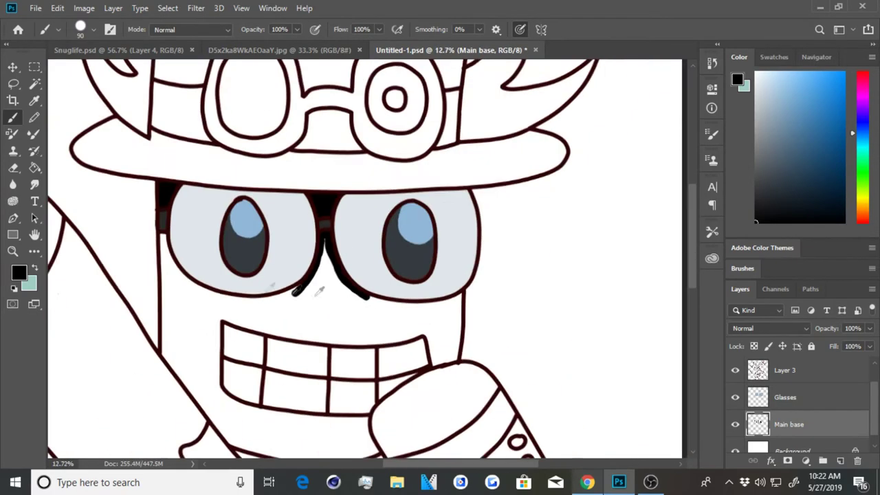
# - Outline the bottom of the left lens and the edges of the teeth in black
pyautogui.scroll(2, 124, 187)
pyautogui.moveTo(148, 249)
pyautogui.mouseDown()
pyautogui.moveTo(257, 306)
pyautogui.moveTo(374, 292)
pyautogui.mouseUp()
pyautogui.scroll(1, 371, 289)
pyautogui.moveTo(261, 258)
pyautogui.mouseDown()
pyautogui.moveTo(356, 270)
pyautogui.moveTo(416, 358)
pyautogui.mouseUp()
pyautogui.scroll(-2, 485, 244)
pyautogui.moveTo(156, 315); pyautogui.dragTo(224, 330)
pyautogui.moveTo(372, 341); pyautogui.dragTo(446, 328)
pyautogui.scroll(1, 447, 328)
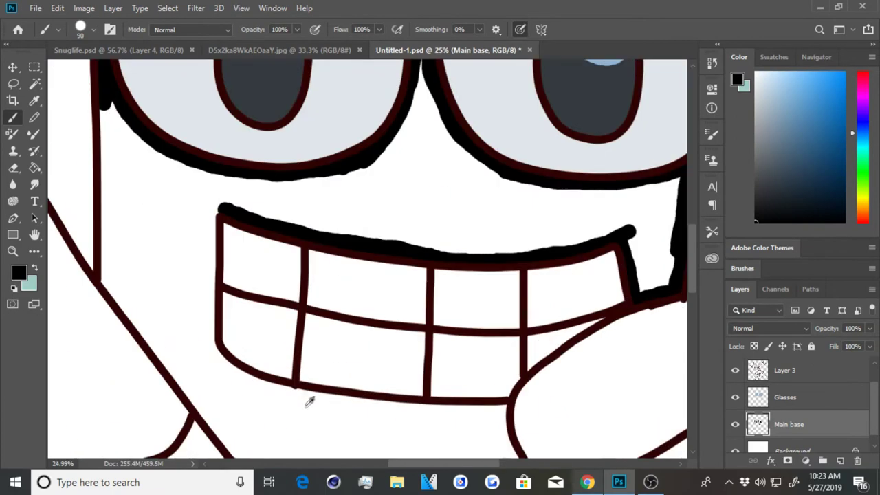
pyautogui.moveTo(215, 209)
pyautogui.mouseDown()
pyautogui.moveTo(275, 388)
pyautogui.moveTo(507, 409)
pyautogui.mouseUp()
# - Trace black along the fist's edges and lower face outline, filling the collar triangle
pyautogui.moveTo(316, 309)
pyautogui.mouseDown()
pyautogui.moveTo(402, 229)
pyautogui.moveTo(529, 203)
pyautogui.mouseUp()
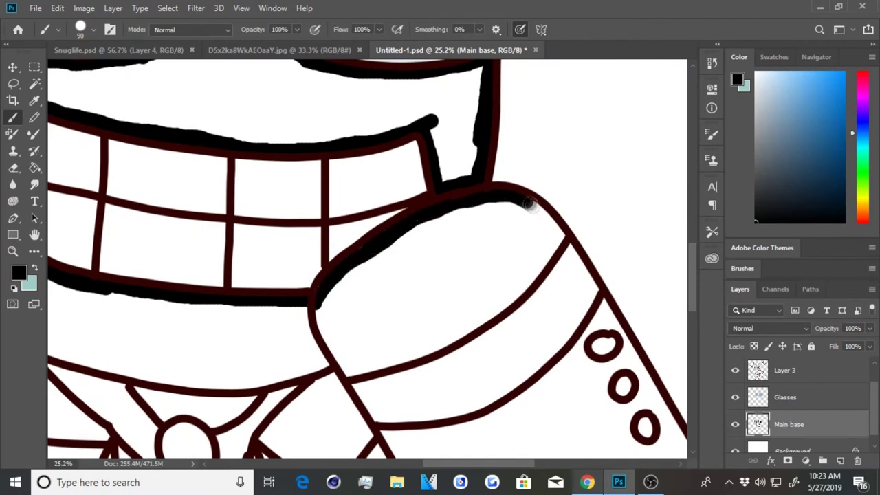
pyautogui.moveTo(510, 302); pyautogui.dragTo(383, 365)
pyautogui.moveTo(345, 326); pyautogui.dragTo(432, 313)
pyautogui.moveTo(115, 328); pyautogui.dragTo(312, 371)
pyautogui.moveTo(235, 380); pyautogui.dragTo(317, 392)
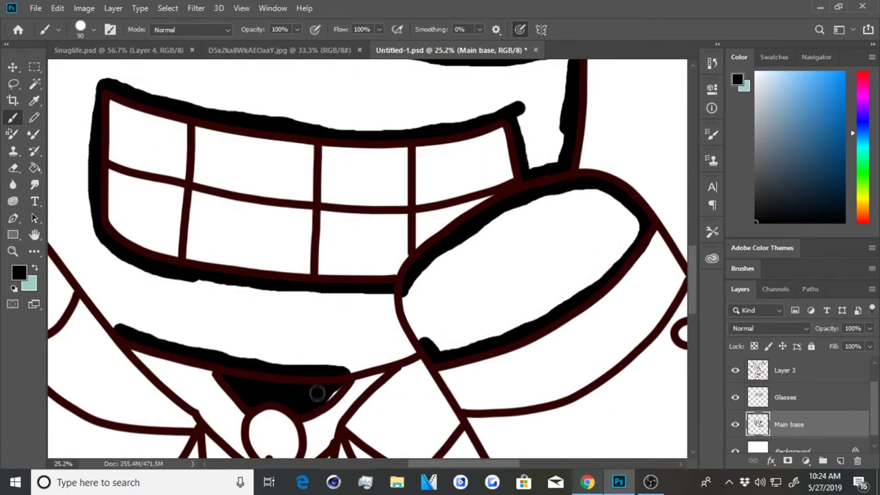
# - Thicken the face and arm outlines, close gaps, and bucket-fill the face solid black
pyautogui.scroll(-5, 388, 358)
pyautogui.scroll(5, 200, 181)
pyautogui.moveTo(181, 127); pyautogui.dragTo(181, 312)
pyautogui.moveTo(330, 447); pyautogui.dragTo(281, 387)
pyautogui.moveTo(282, 434); pyautogui.dragTo(195, 322)
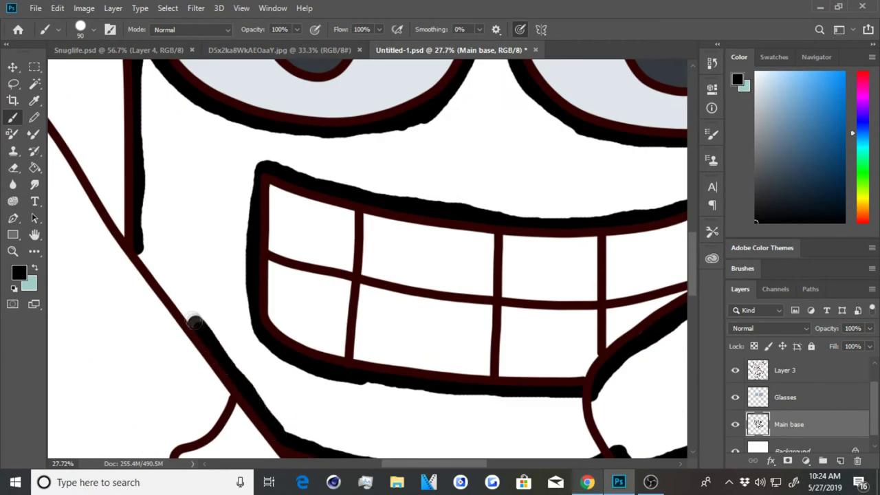
pyautogui.scroll(-5, 194, 322)
pyautogui.press('g')
pyautogui.click(163, 216)
# - Fill the raised hand solid black
pyautogui.press('b')
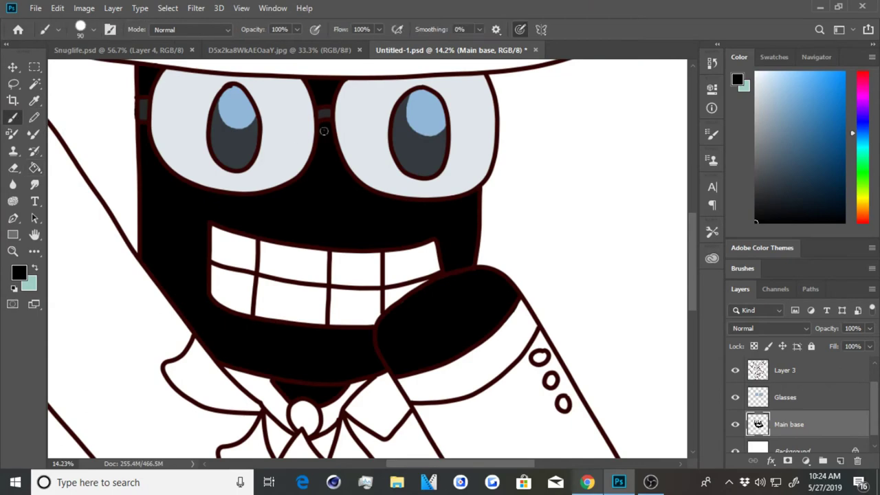
pyautogui.scroll(-3, 441, 282)
pyautogui.scroll(5, 231, 196)
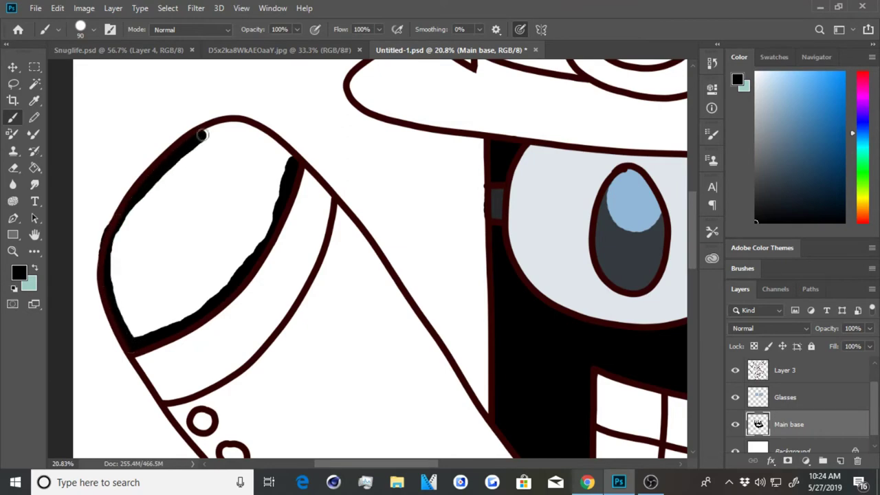
pyautogui.press('e')
pyautogui.click(34, 167)
pyautogui.click(196, 220)
pyautogui.press('v')
pyautogui.scroll(-3, 149, 229)
pyautogui.scroll(5, 313, 309)
# - Brush black between the collar lines and into the triangle beneath the knot
pyautogui.press('b')
pyautogui.scroll(3, 313, 309)
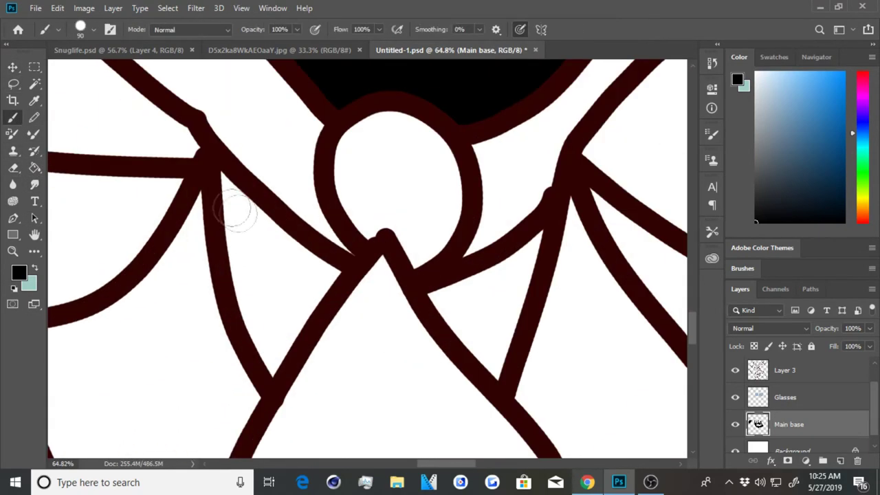
pyautogui.moveTo(250, 200); pyautogui.dragTo(318, 277)
pyautogui.moveTo(452, 285)
pyautogui.mouseDown()
pyautogui.moveTo(534, 240)
pyautogui.moveTo(495, 275)
pyautogui.mouseUp()
pyautogui.scroll(-5, 343, 298)
pyautogui.scroll(-2, 349, 309)
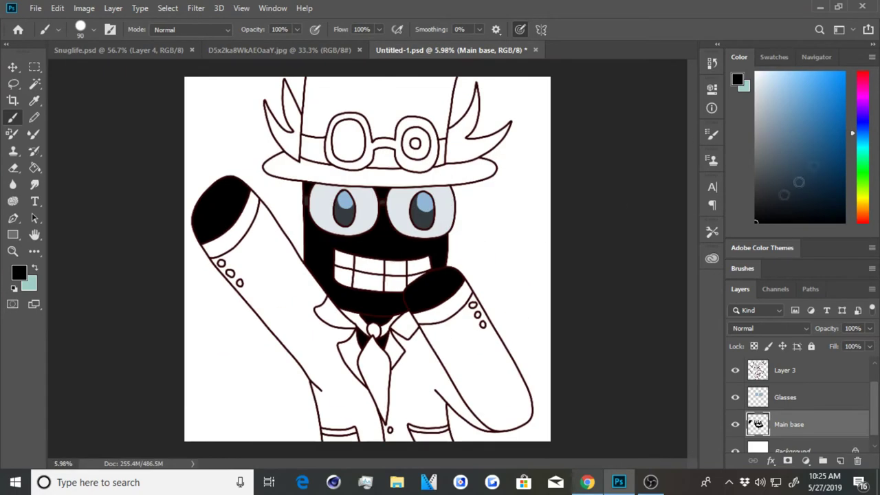
pyautogui.scroll(2, 266, 256)
pyautogui.scroll(2, 266, 256)
pyautogui.scroll(-2, 458, 228)
pyautogui.scroll(2, 458, 228)
pyautogui.scroll(2, 502, 344)
pyautogui.scroll(-1, 133, 157)
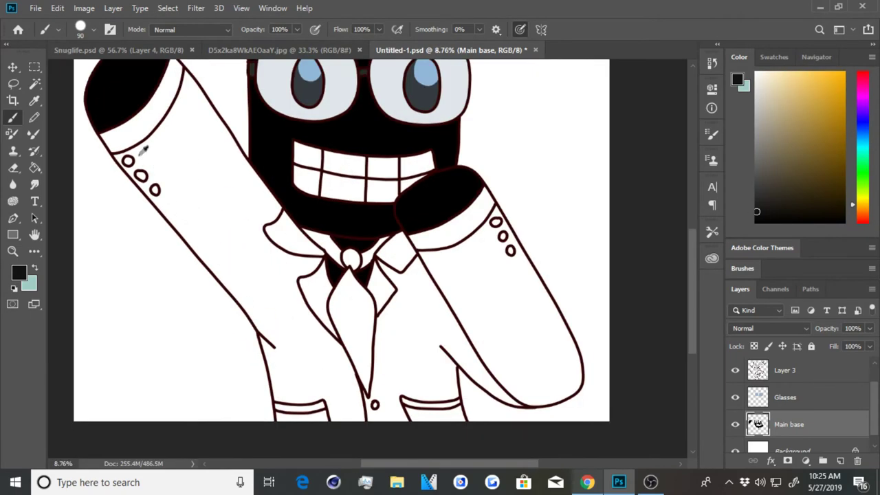
pyautogui.scroll(1, 177, 94)
# - On the line-art layer, Magic Wand select the jacket areas of both arms
pyautogui.scroll(-2, 177, 79)
pyautogui.click(784, 370)
pyautogui.press('w')
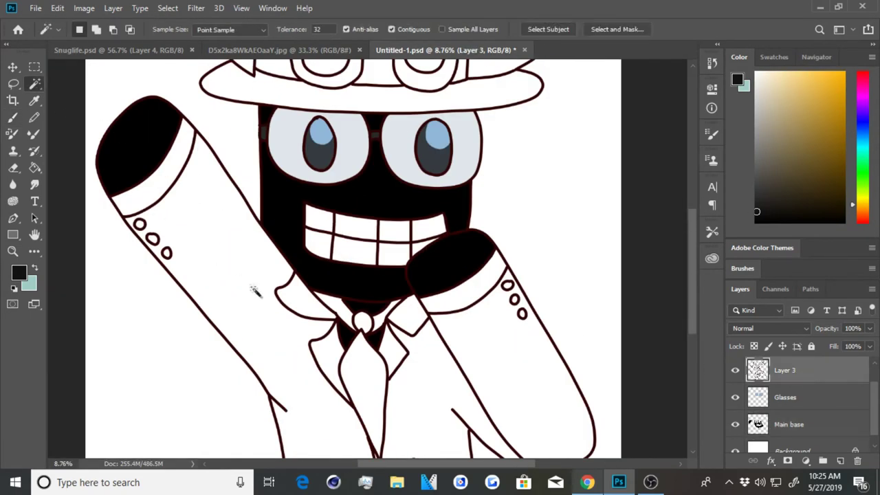
pyautogui.keyDown('shift'); pyautogui.click(250, 289); pyautogui.keyUp('shift')
pyautogui.scroll(-2, 342, 374)
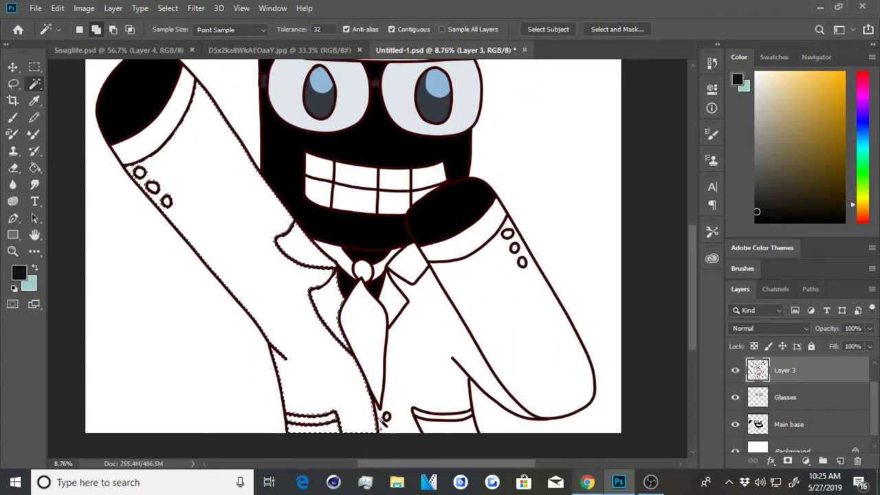
pyautogui.keyDown('shift'); pyautogui.click(508, 323); pyautogui.keyUp('shift')
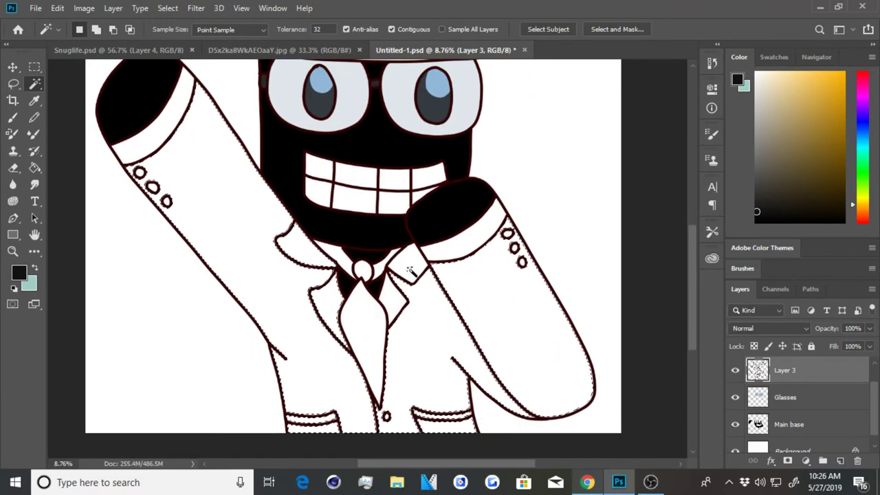
# - Paint the selected jacket near-black, deselect, and reduce the brush size for detail
pyautogui.press('b')
pyautogui.hotkey('alt', '[')
pyautogui.hotkey('alt', '[')
pyautogui.press(']')
pyautogui.press(']')
pyautogui.press(']')
pyautogui.moveTo(402, 344)
pyautogui.mouseDown()
pyautogui.moveTo(536, 350)
pyautogui.moveTo(466, 280)
pyautogui.mouseUp()
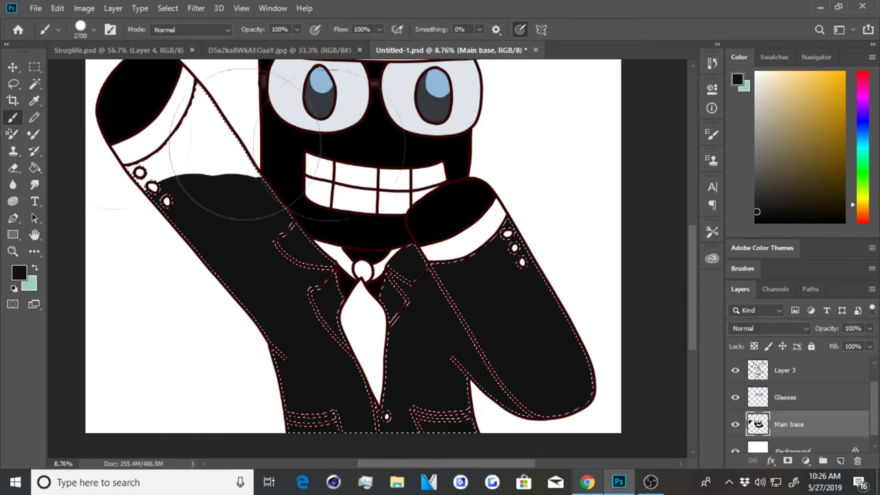
pyautogui.hotkey('ctrl', 'd')
pyautogui.press('[')
pyautogui.press('[')
pyautogui.press('[')
pyautogui.press('[')
pyautogui.press('[')
pyautogui.press('[')
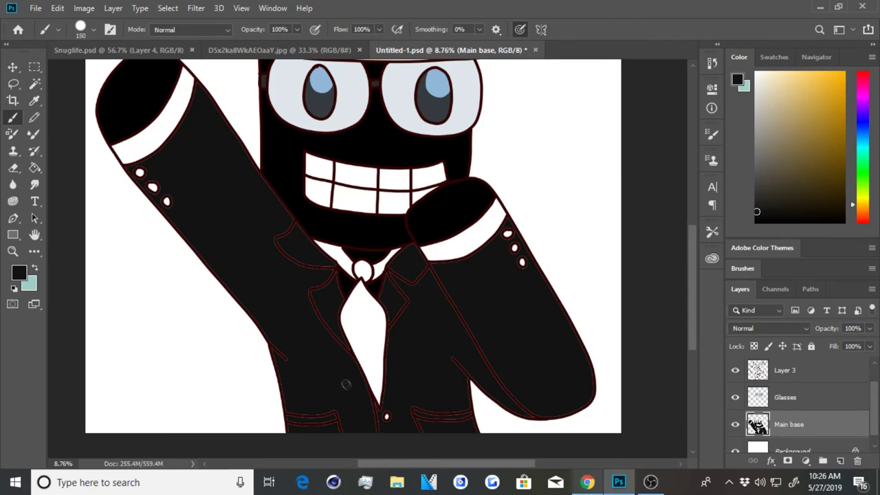
# - Zoom in and around both sleeves to work on the white cuff buttons
pyautogui.scroll(3, 309, 289)
pyautogui.scroll(2, 330, 261)
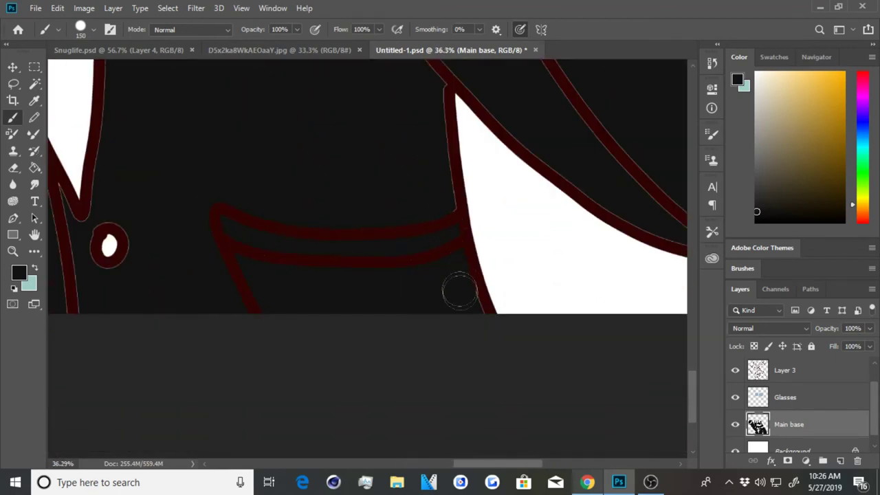
pyautogui.scroll(-2, 459, 291)
pyautogui.scroll(1, 445, 295)
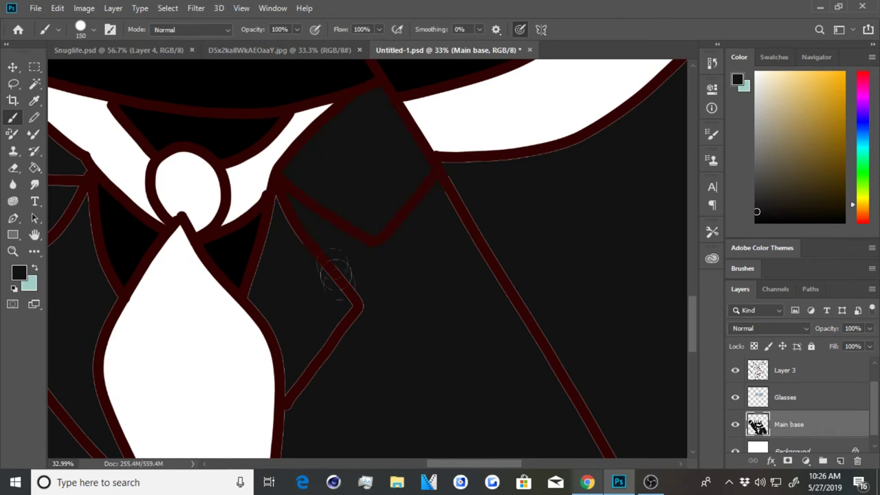
pyautogui.scroll(-3, 281, 220)
pyautogui.scroll(1, 227, 219)
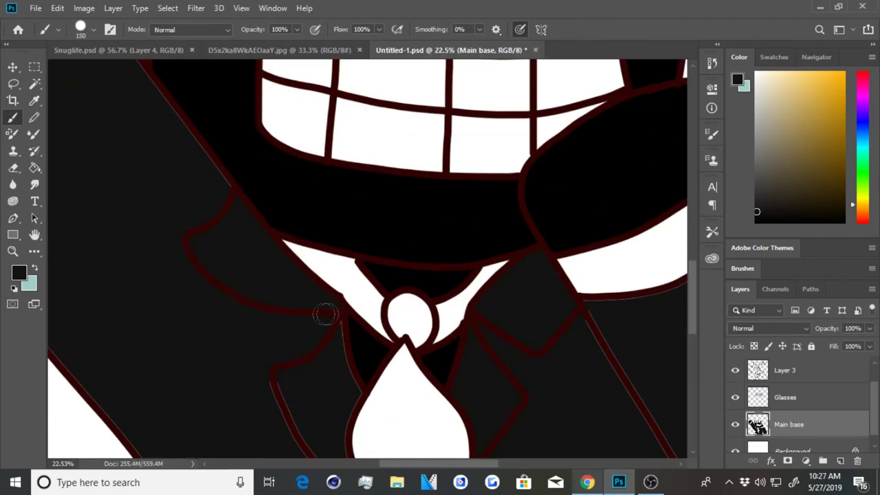
pyautogui.scroll(-1, 236, 240)
pyautogui.scroll(2, 175, 333)
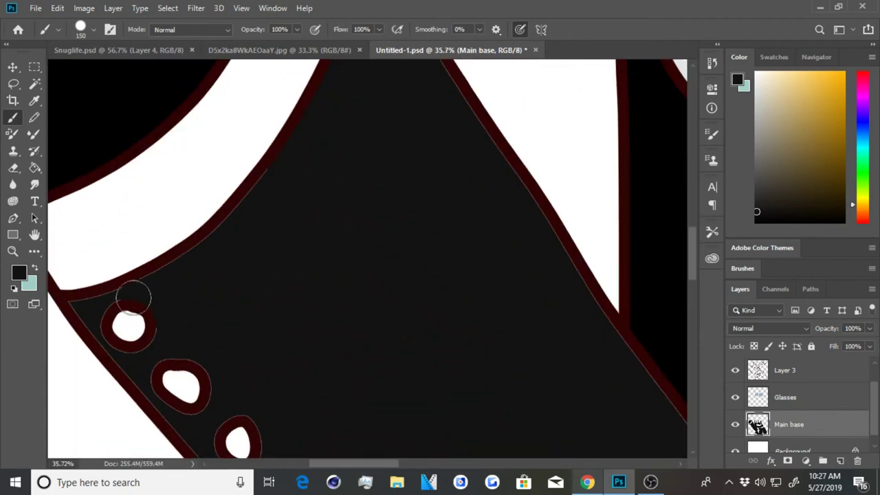
pyautogui.scroll(-2, 96, 309)
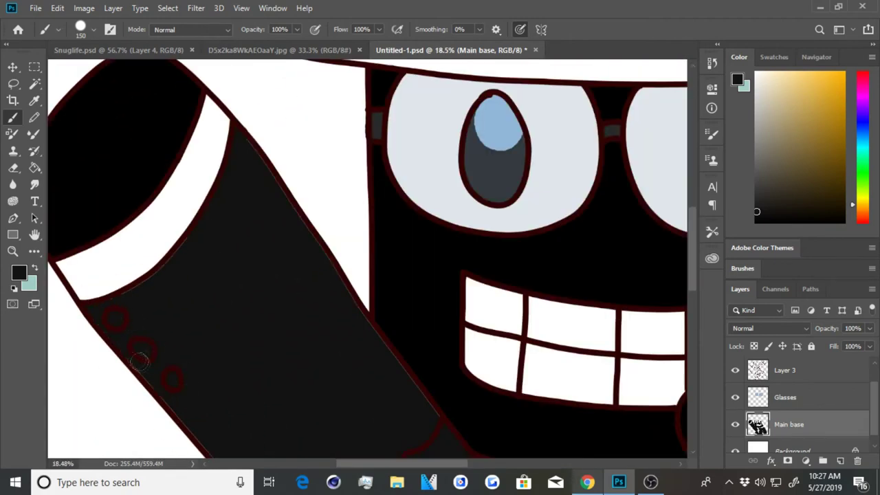
pyautogui.scroll(-3, 116, 303)
pyautogui.scroll(2, 155, 102)
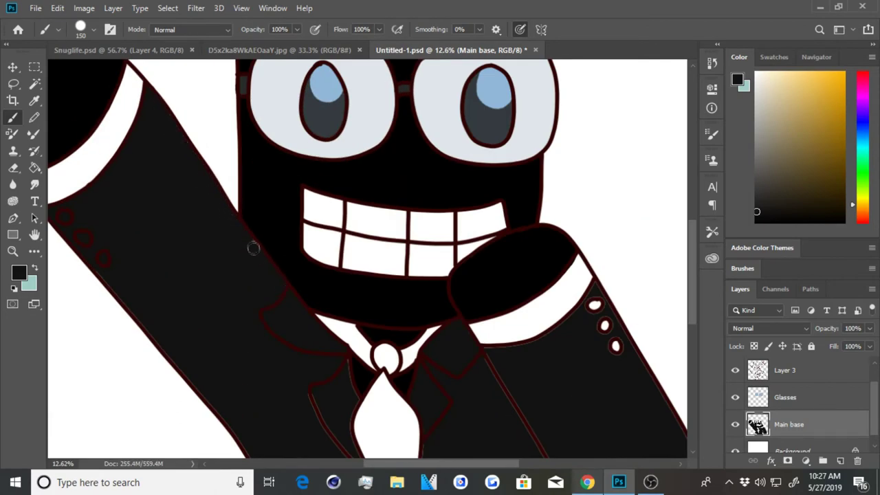
pyautogui.scroll(1, 298, 328)
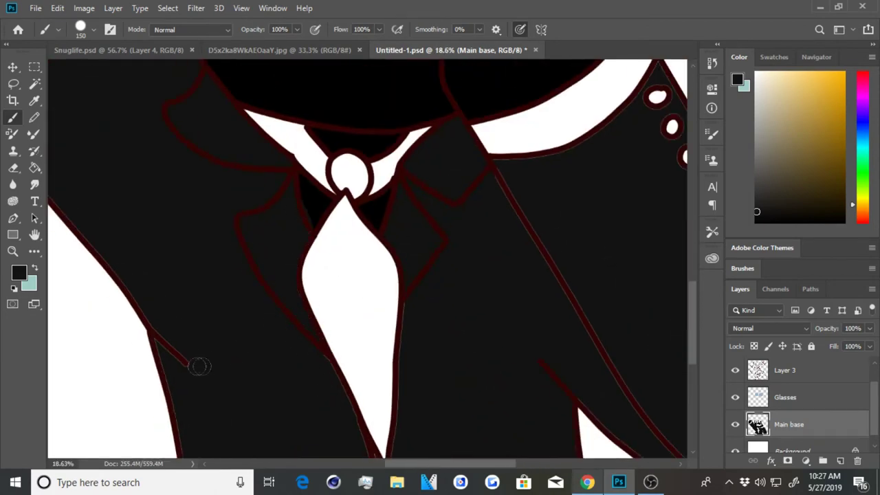
pyautogui.scroll(-1, 208, 364)
pyautogui.scroll(3, 185, 227)
pyautogui.scroll(-3, 181, 204)
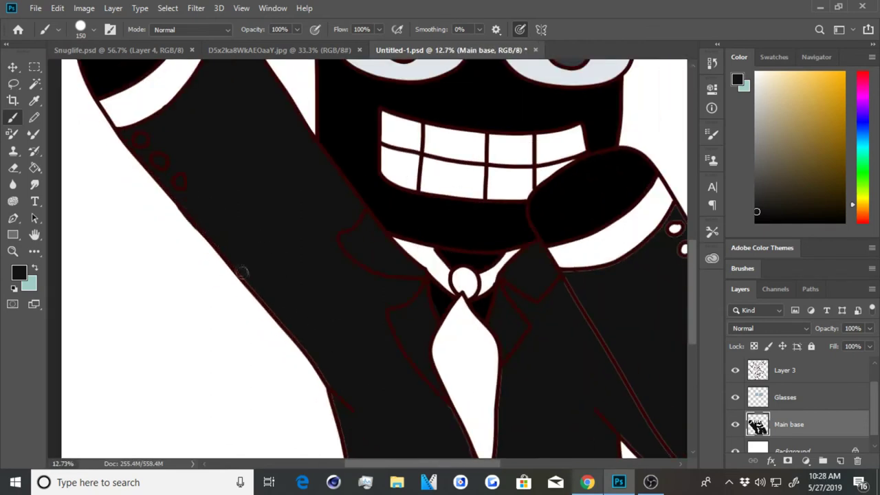
pyautogui.scroll(3, 225, 234)
pyautogui.scroll(-3, 302, 337)
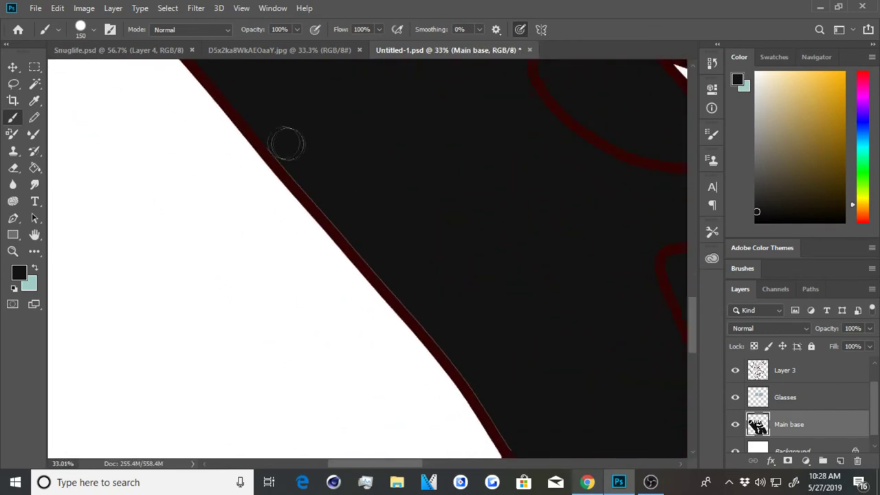
pyautogui.scroll(-2, 328, 183)
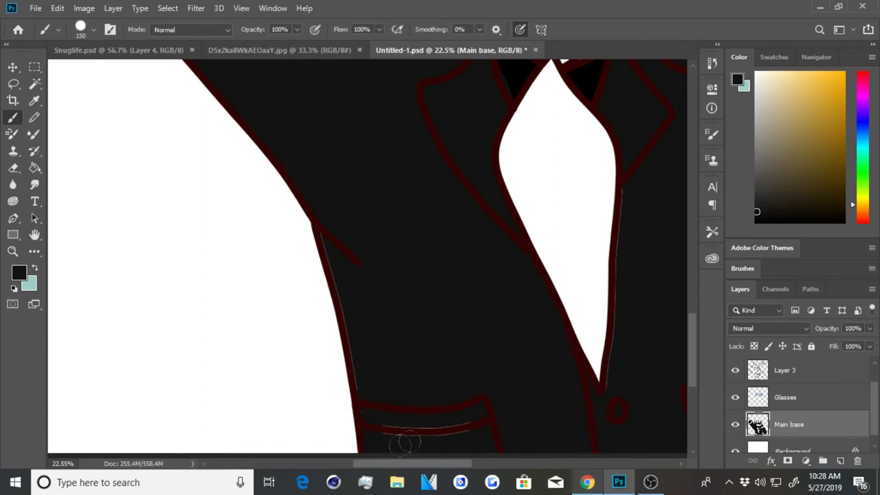
pyautogui.scroll(-3, 294, 166)
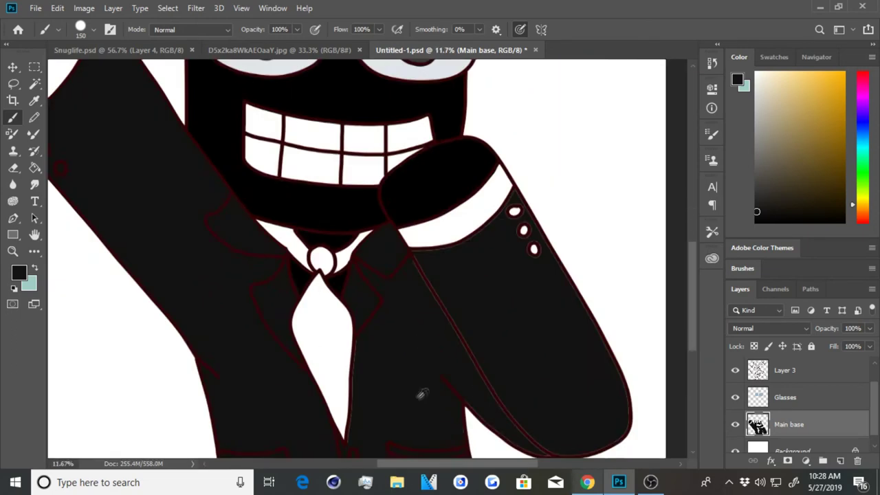
pyautogui.scroll(1, 312, 266)
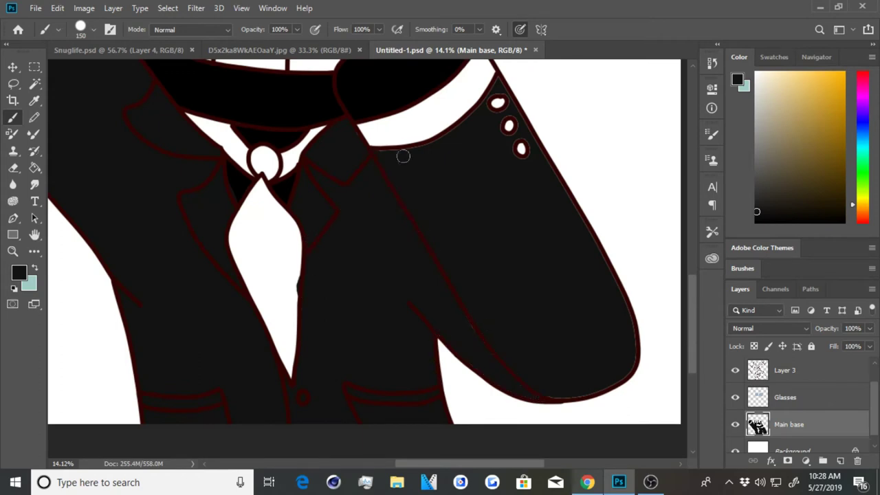
pyautogui.scroll(2, 403, 156)
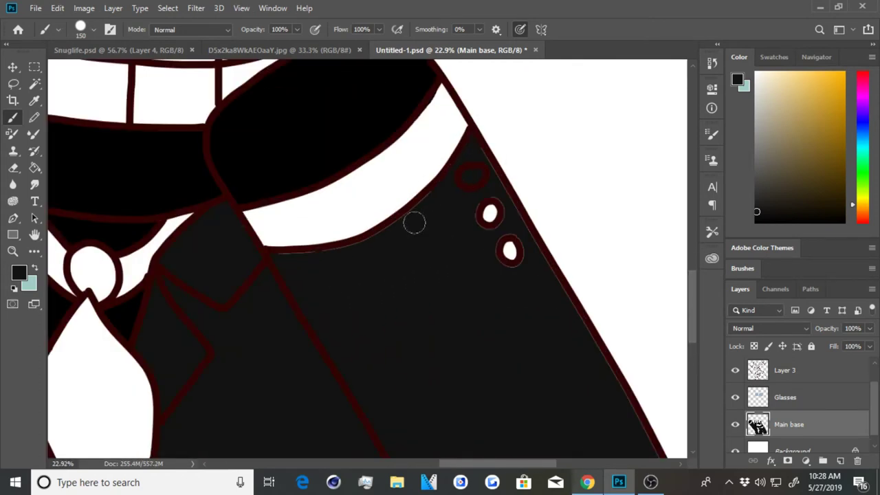
pyautogui.scroll(-3, 299, 260)
pyautogui.scroll(1, 335, 192)
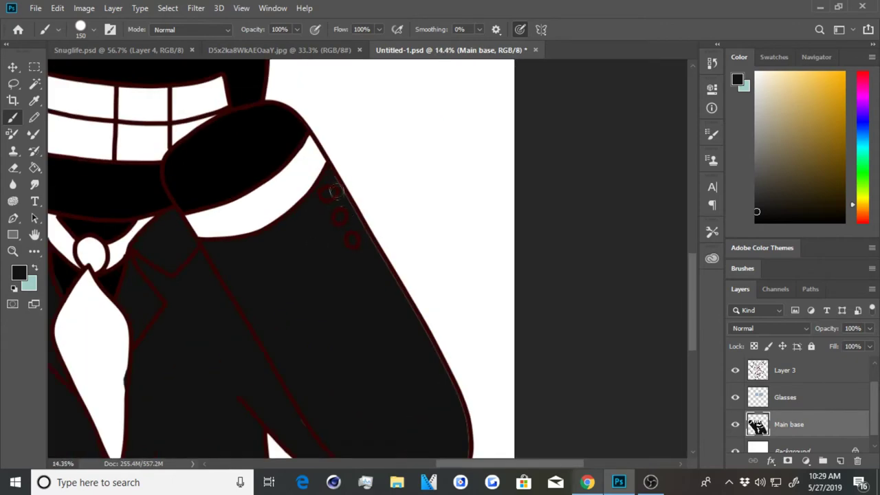
pyautogui.scroll(-3, 367, 406)
pyautogui.scroll(1, 300, 291)
pyautogui.scroll(3, 367, 353)
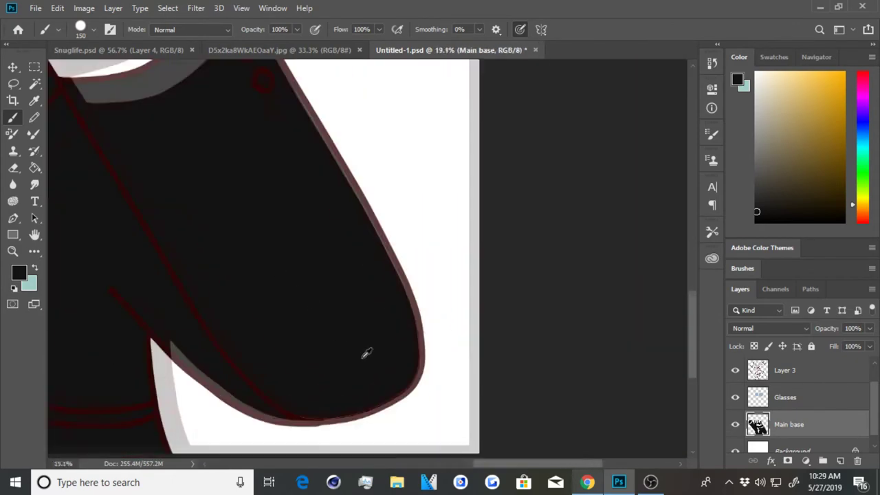
pyautogui.scroll(-3, 417, 341)
pyautogui.scroll(1, 365, 255)
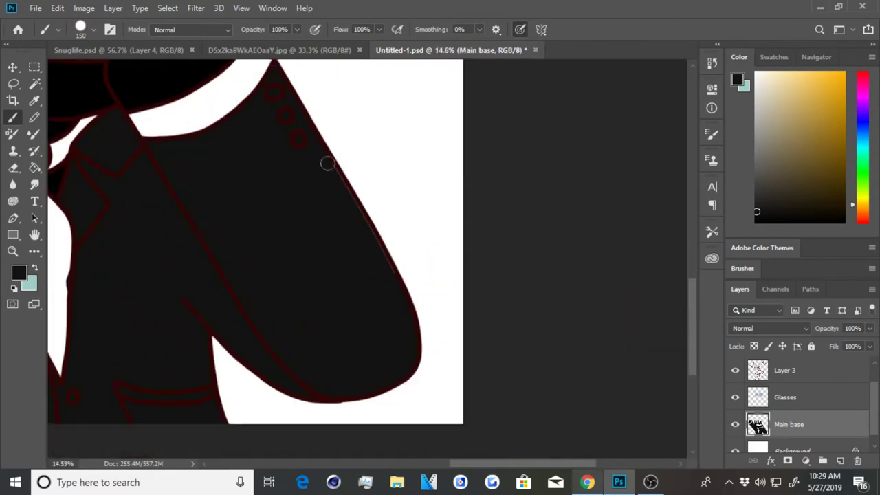
# - Check the character reference and choose a bright paint colour for the tie
pyautogui.scroll(-3, 375, 244)
pyautogui.scroll(1, 399, 323)
pyautogui.scroll(2, 450, 261)
pyautogui.scroll(1, 409, 383)
pyautogui.click(587, 482)
pyautogui.click(619, 482)
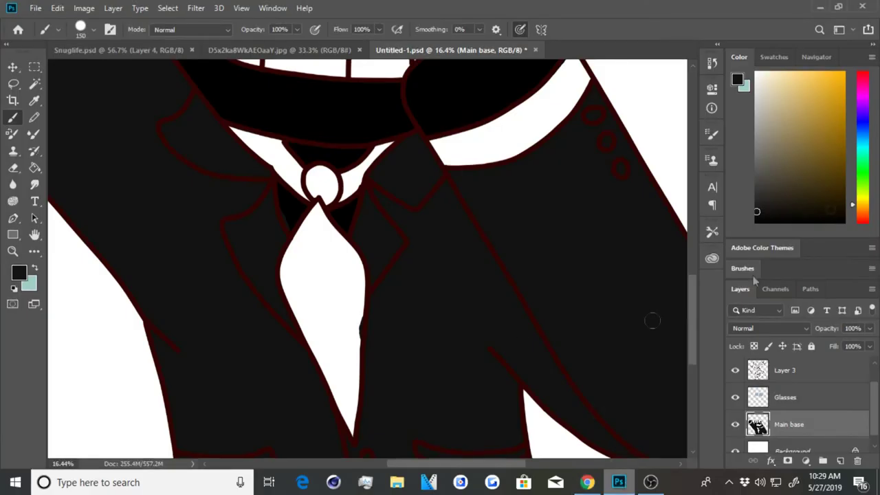
# - Brush the tie's edges yellow and bucket-fill its white centre yellow
pyautogui.scroll(2, 364, 226)
pyautogui.click(862, 195)
pyautogui.moveTo(303, 184); pyautogui.dragTo(261, 298)
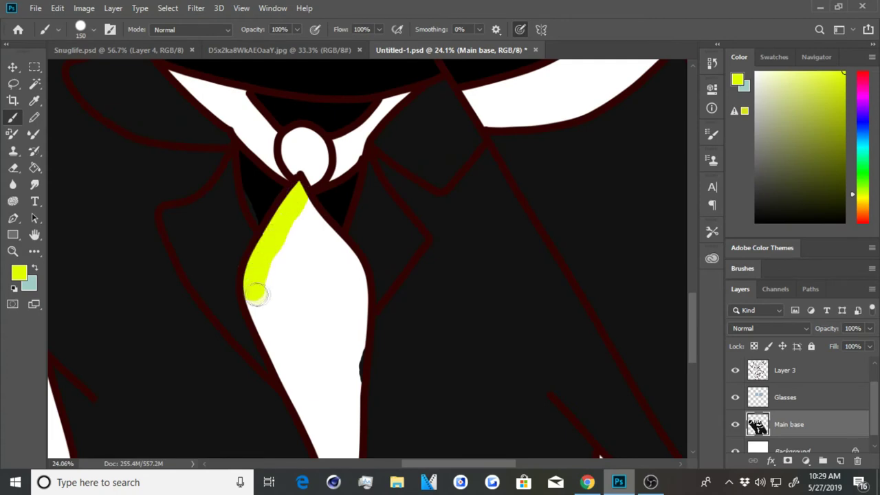
pyautogui.scroll(-2, 261, 298)
pyautogui.moveTo(230, 237); pyautogui.dragTo(301, 393)
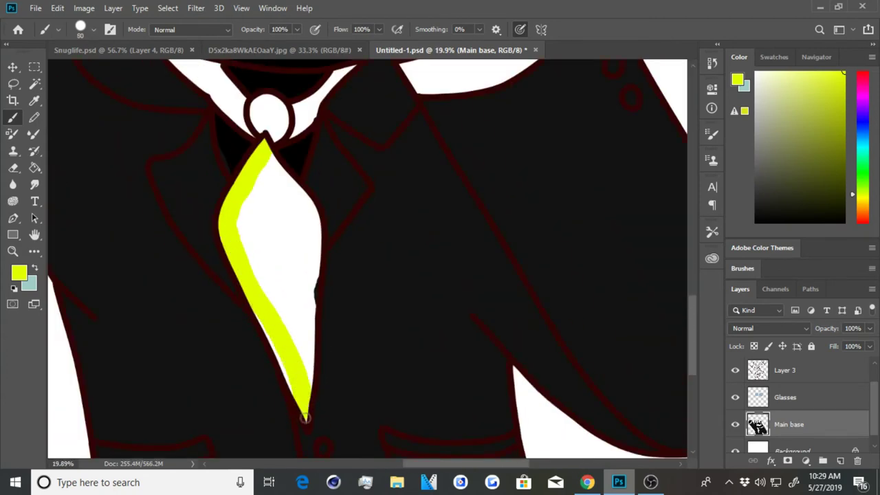
pyautogui.scroll(3, 264, 317)
pyautogui.scroll(2, 282, 357)
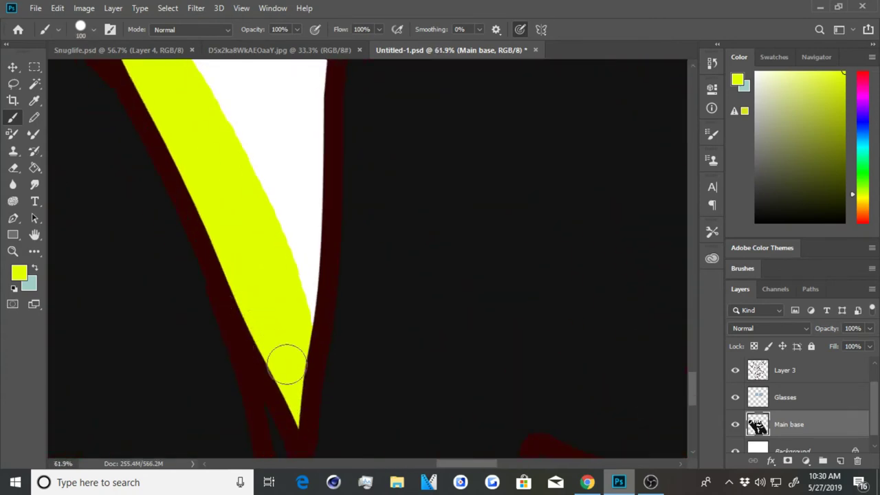
pyautogui.scroll(-5, 287, 364)
pyautogui.scroll(2, 258, 239)
pyautogui.moveTo(255, 108)
pyautogui.mouseDown()
pyautogui.moveTo(314, 190)
pyautogui.moveTo(309, 430)
pyautogui.mouseUp()
pyautogui.click(34, 167)
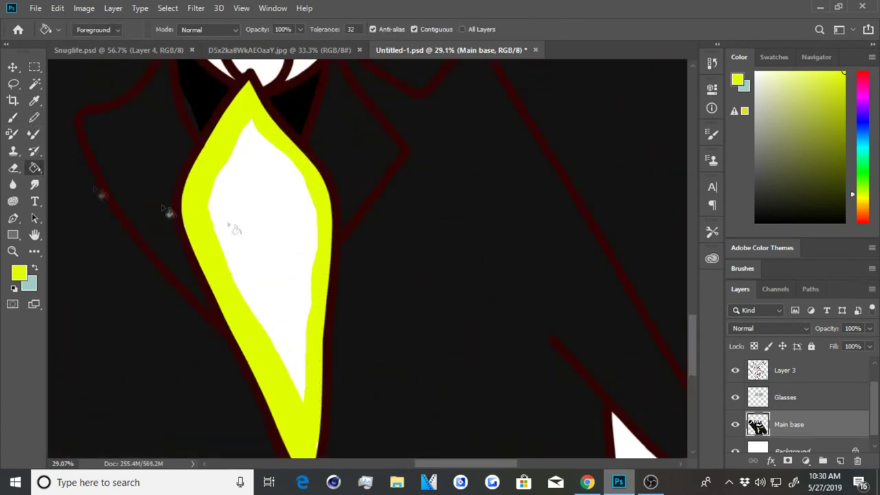
pyautogui.click(292, 244)
# - Brush the tie knot and both collar straps yellow
pyautogui.press('b')
pyautogui.scroll(1, 275, 316)
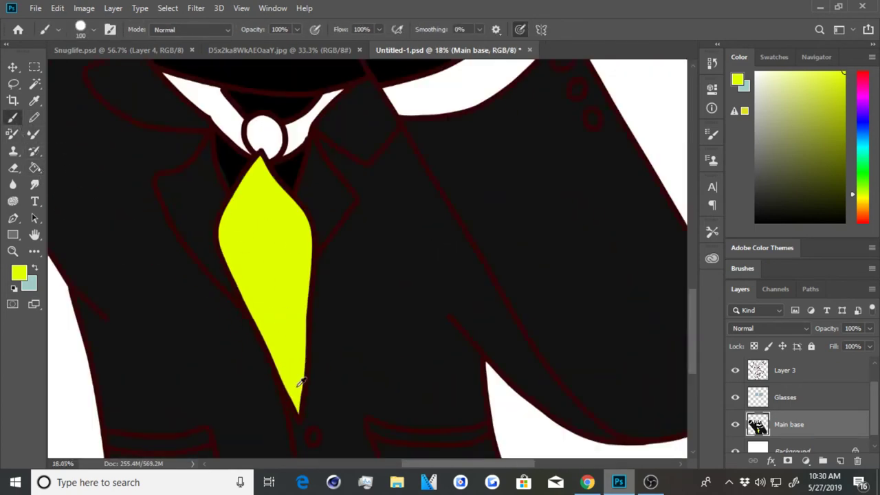
pyautogui.scroll(2, 281, 196)
pyautogui.moveTo(292, 172)
pyautogui.mouseDown()
pyautogui.moveTo(311, 290)
pyautogui.moveTo(314, 246)
pyautogui.mouseUp()
pyautogui.scroll(-1, 314, 245)
pyautogui.moveTo(97, 117)
pyautogui.mouseDown()
pyautogui.moveTo(220, 179)
pyautogui.moveTo(201, 199)
pyautogui.moveTo(173, 171)
pyautogui.mouseUp()
pyautogui.moveTo(395, 295); pyautogui.dragTo(464, 185)
pyautogui.keyDown('alt'); pyautogui.click(251, 316); pyautogui.keyUp('alt')
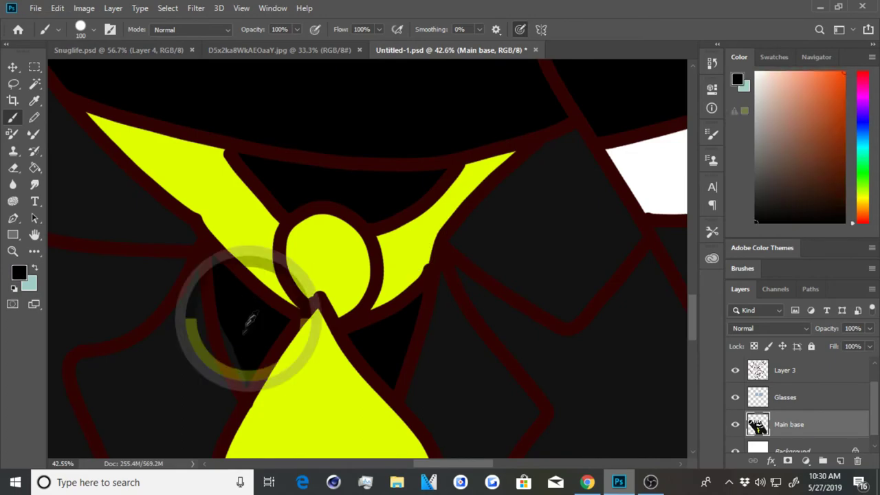
pyautogui.scroll(-5, 245, 369)
pyautogui.scroll(-2, 412, 270)
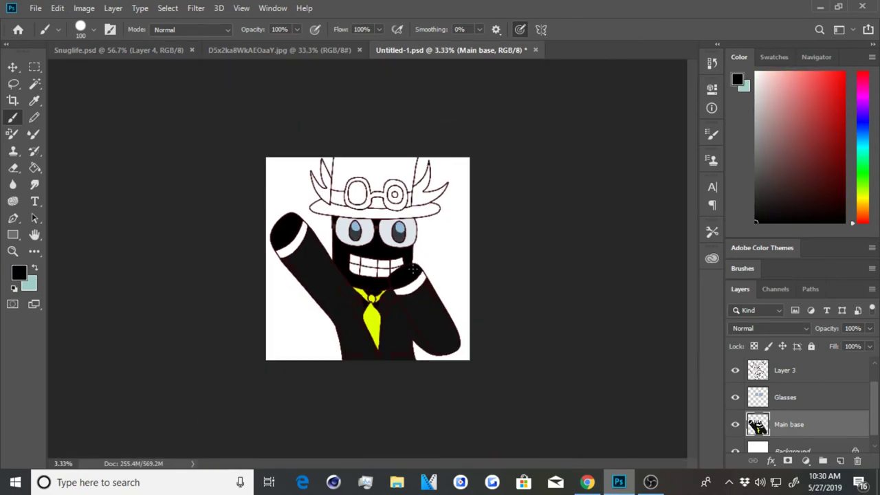
# - Outline the first hat spike's inner edges in black and bucket-fill it black
pyautogui.scroll(3, 413, 270)
pyautogui.scroll(3, 387, 130)
pyautogui.moveTo(387, 131)
pyautogui.mouseDown()
pyautogui.moveTo(375, 343)
pyautogui.moveTo(524, 274)
pyautogui.moveTo(435, 380)
pyautogui.moveTo(267, 432)
pyautogui.moveTo(270, 383)
pyautogui.mouseUp()
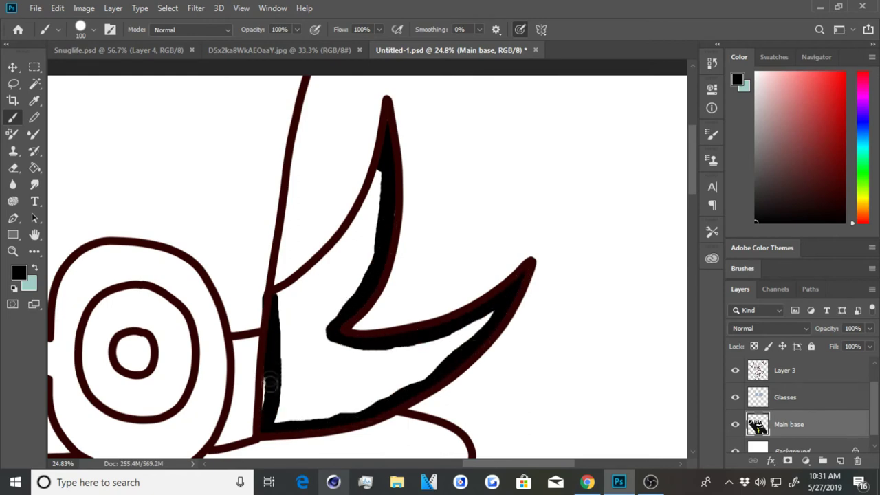
pyautogui.moveTo(284, 297); pyautogui.dragTo(378, 176)
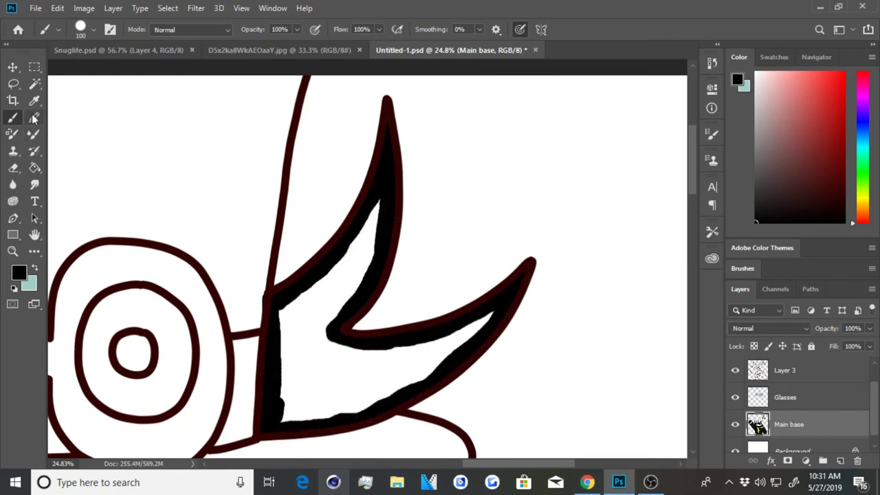
pyautogui.press('g')
pyautogui.click(346, 383)
pyautogui.scroll(2, 346, 382)
pyautogui.press('b')
# - Brush black along the edges of the next hat spike
pyautogui.moveTo(64, 83)
pyautogui.mouseDown()
pyautogui.moveTo(123, 272)
pyautogui.moveTo(238, 392)
pyautogui.mouseUp()
pyautogui.scroll(-2, 247, 365)
pyautogui.scroll(-1, 248, 364)
pyautogui.moveTo(195, 76); pyautogui.dragTo(254, 202)
# - Thicken the black along the spike edges and bucket-fill both hat spikes black
pyautogui.moveTo(225, 150)
pyautogui.mouseDown()
pyautogui.moveTo(203, 189)
pyautogui.moveTo(234, 272)
pyautogui.moveTo(154, 219)
pyautogui.mouseUp()
pyautogui.moveTo(246, 261); pyautogui.dragTo(249, 352)
pyautogui.press('g')
pyautogui.click(230, 304)
pyautogui.click(230, 232)
pyautogui.scroll(-5, 257, 287)
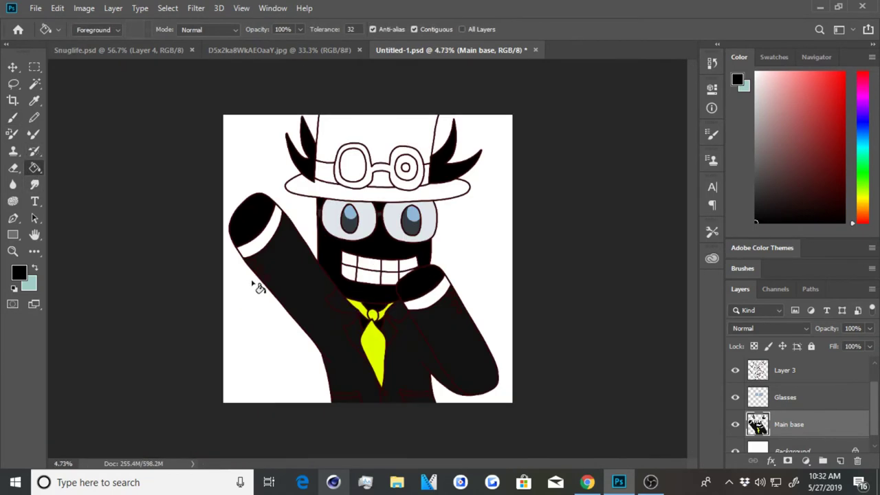
# - Paint the three sleeve buttons orange-yellow
pyautogui.click(844, 73)
pyautogui.moveTo(861, 221)
pyautogui.mouseDown()
pyautogui.moveTo(861, 192)
pyautogui.moveTo(861, 203)
pyautogui.mouseUp()
pyautogui.scroll(5, 350, 227)
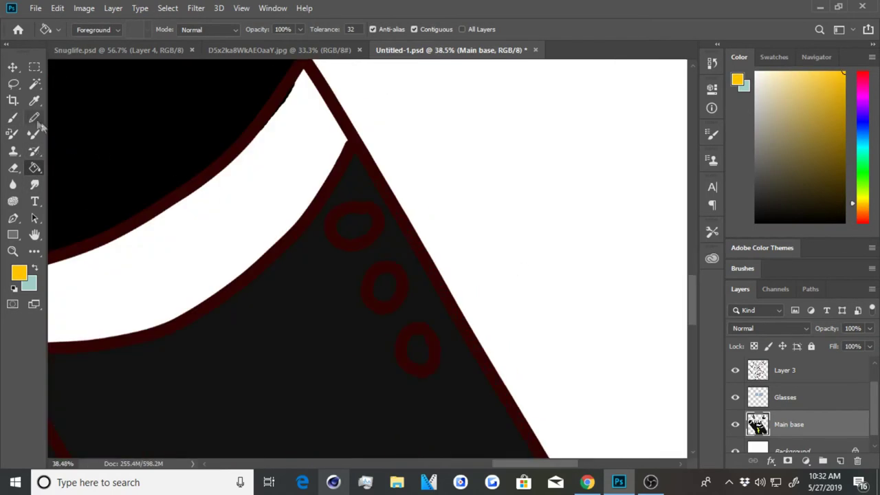
pyautogui.press('b')
pyautogui.click(351, 227)
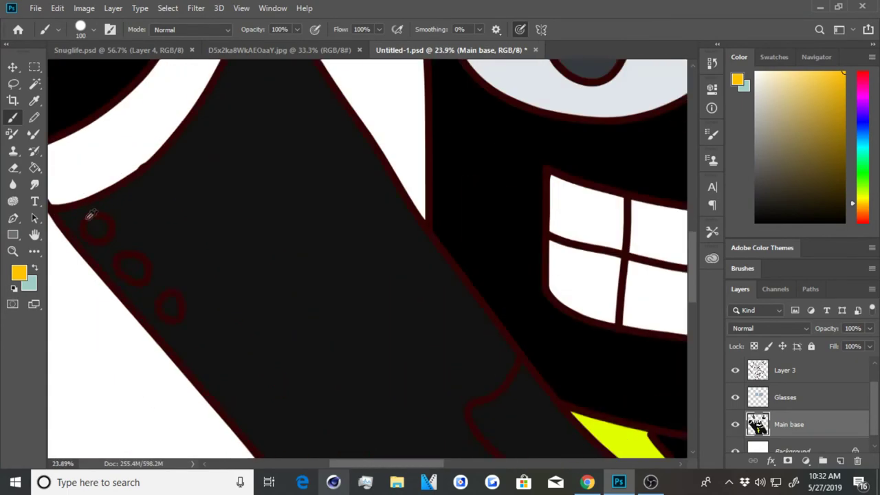
pyautogui.moveTo(395, 320); pyautogui.dragTo(198, 337)
pyautogui.click(214, 354)
# - Undo the shaky orange 1 stroke and raise brush Smoothing to 100%
pyautogui.scroll(-5, 206, 337)
pyautogui.scroll(-5, 309, 323)
pyautogui.scroll(5, 428, 321)
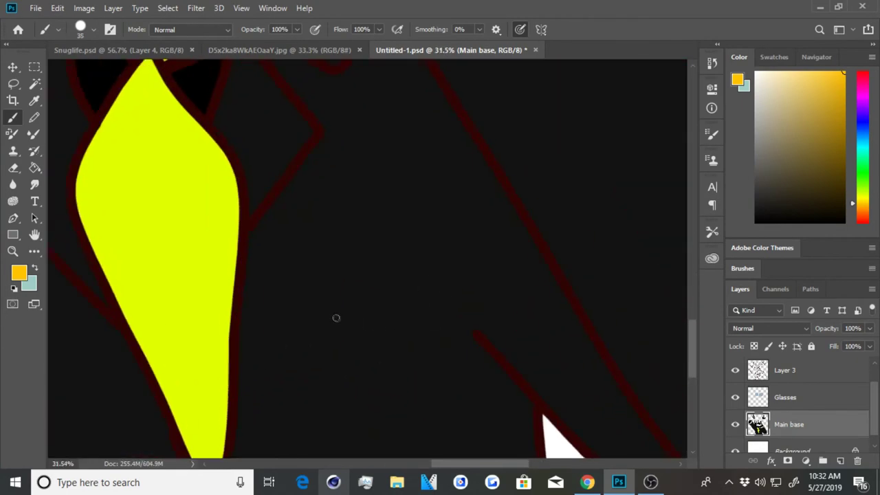
pyautogui.hotkey('ctrl', 'z')
pyautogui.moveTo(479, 31); pyautogui.dragTo(591, 32)
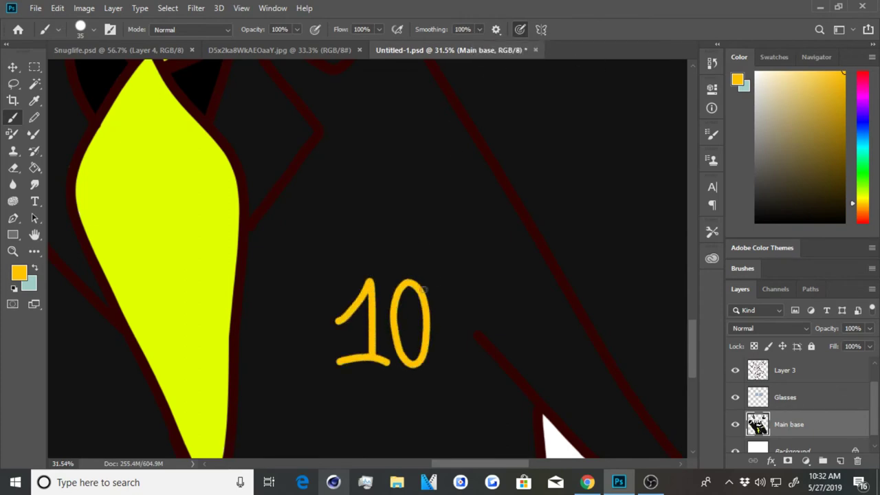
pyautogui.scroll(-5, 446, 323)
pyautogui.scroll(5, 266, 78)
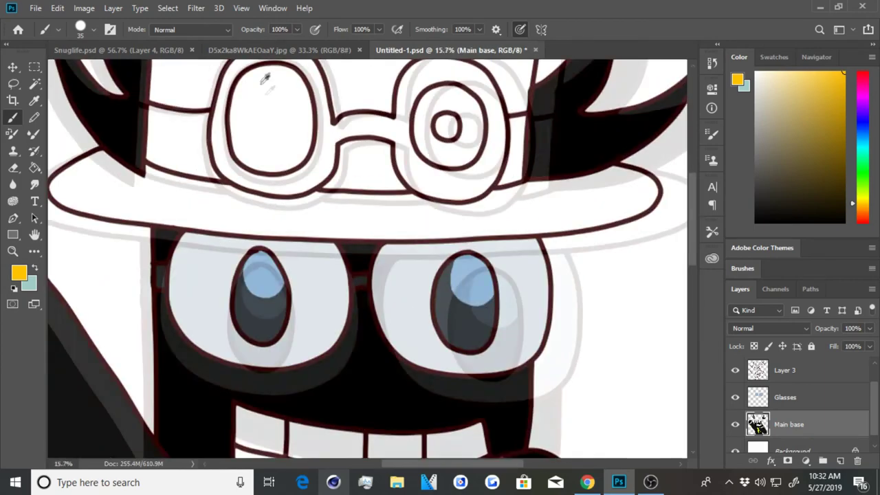
# - Paint the small centre of the right goggle lens red
pyautogui.click(774, 101)
pyautogui.scroll(5, 536, 253)
pyautogui.moveTo(415, 295); pyautogui.dragTo(421, 354)
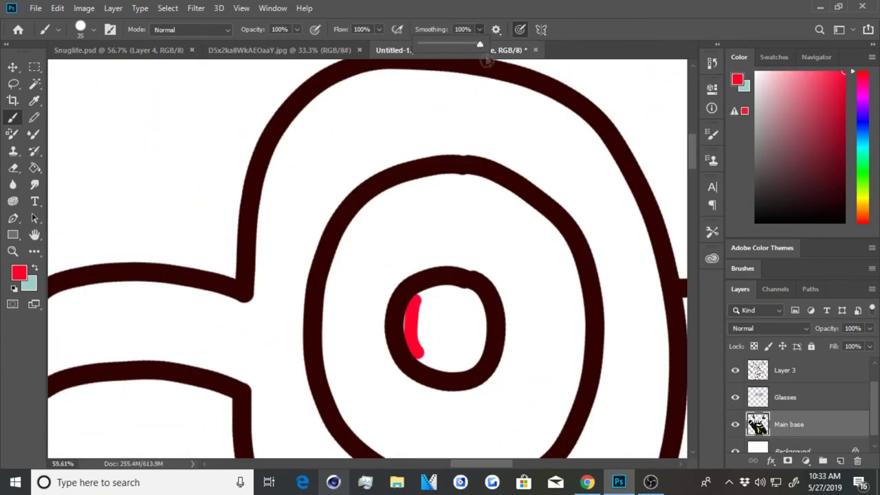
pyautogui.press(']')
pyautogui.press(']')
pyautogui.press(']')
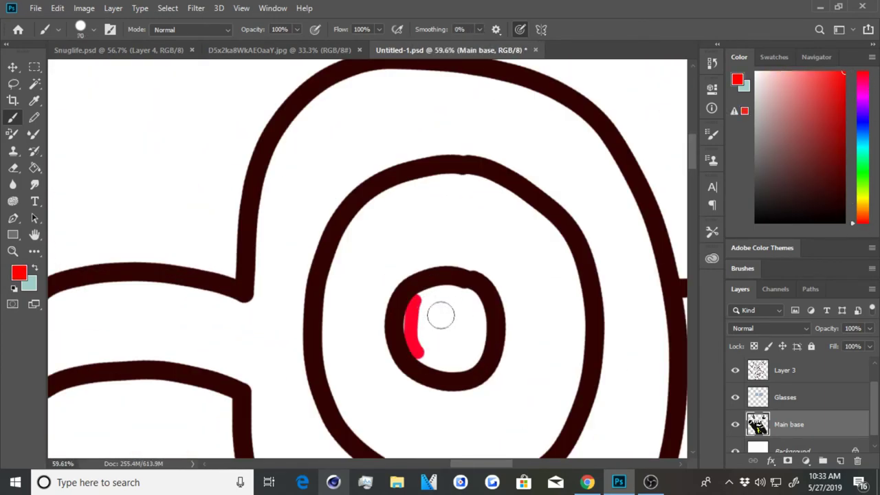
pyautogui.scroll(-5, 437, 305)
# - With a larger brush, paint the left goggle rim yellow
pyautogui.keyDown('alt'); pyautogui.click(418, 367); pyautogui.keyUp('alt')
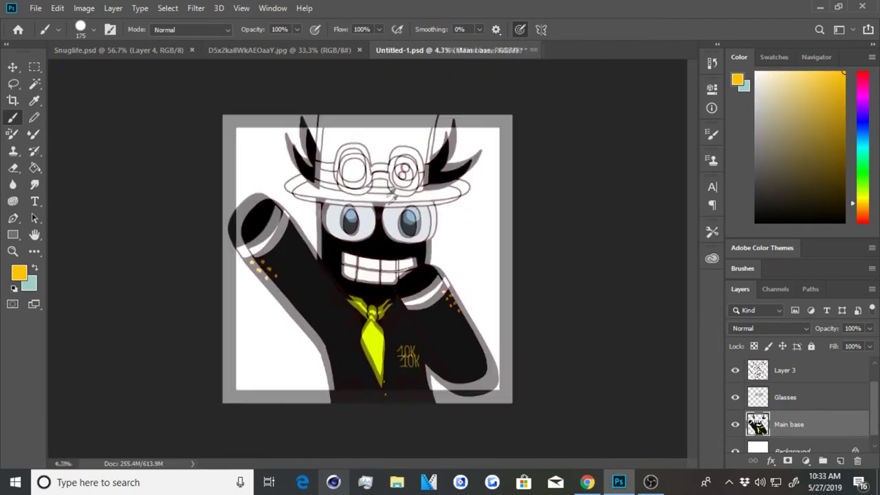
pyautogui.scroll(3, 347, 182)
pyautogui.press(']')
pyautogui.press(']')
pyautogui.press(']')
pyautogui.moveTo(347, 182)
pyautogui.mouseDown()
pyautogui.moveTo(356, 332)
pyautogui.moveTo(366, 256)
pyautogui.mouseUp()
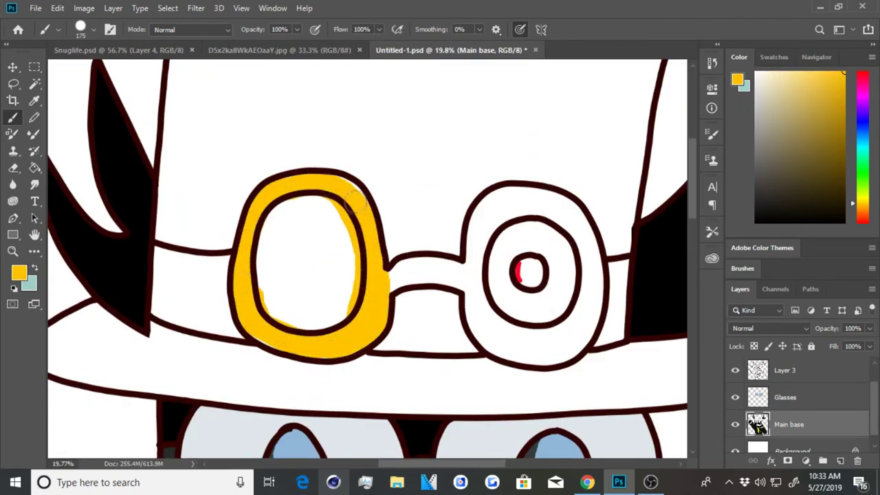
pyautogui.moveTo(354, 203)
pyautogui.mouseDown()
pyautogui.moveTo(289, 303)
pyautogui.moveTo(327, 265)
pyautogui.mouseUp()
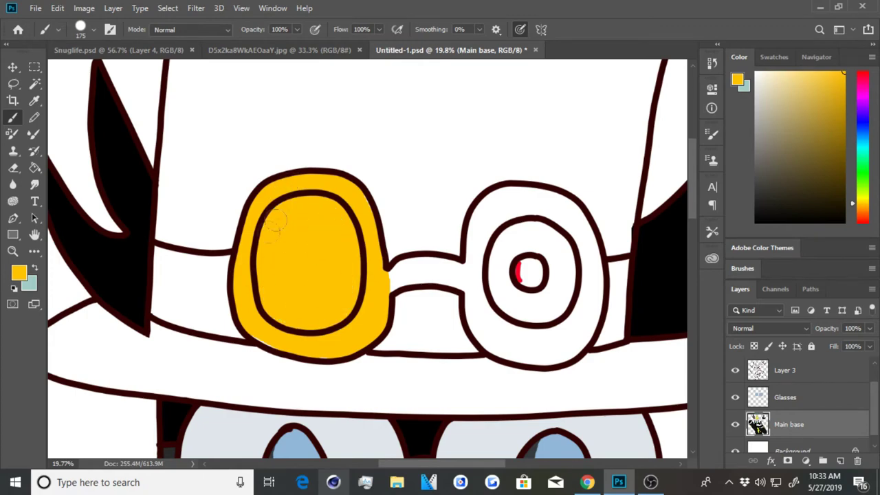
# - Paint the lens connector, strap patch and right rim yellow, then darken the left lens
pyautogui.scroll(3, 163, 275)
pyautogui.moveTo(162, 220)
pyautogui.mouseDown()
pyautogui.moveTo(302, 309)
pyautogui.moveTo(157, 245)
pyautogui.moveTo(255, 356)
pyautogui.mouseUp()
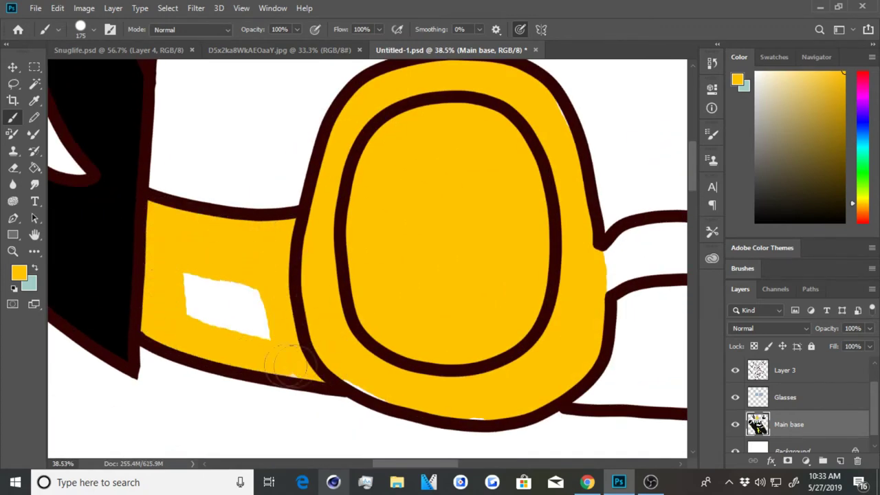
pyautogui.moveTo(294, 313); pyautogui.dragTo(206, 302)
pyautogui.scroll(-3, 511, 281)
pyautogui.scroll(3, 418, 285)
pyautogui.moveTo(309, 275); pyautogui.dragTo(418, 285)
pyautogui.scroll(-3, 341, 252)
pyautogui.moveTo(440, 227)
pyautogui.mouseDown()
pyautogui.moveTo(377, 269)
pyautogui.moveTo(474, 309)
pyautogui.moveTo(440, 374)
pyautogui.moveTo(342, 359)
pyautogui.moveTo(481, 371)
pyautogui.moveTo(498, 261)
pyautogui.moveTo(508, 309)
pyautogui.moveTo(505, 239)
pyautogui.moveTo(405, 158)
pyautogui.moveTo(323, 226)
pyautogui.mouseUp()
pyautogui.keyDown('alt'); pyautogui.click(680, 244); pyautogui.keyUp('alt')
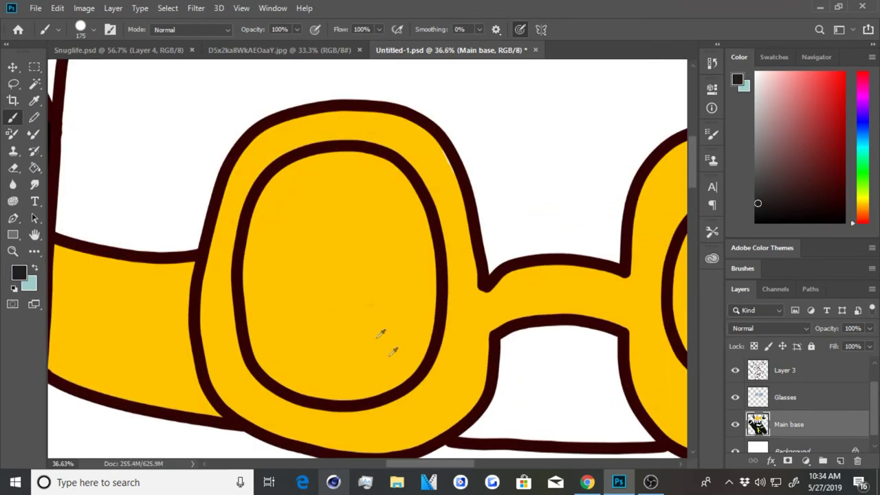
pyautogui.moveTo(361, 180)
pyautogui.mouseDown()
pyautogui.moveTo(305, 191)
pyautogui.moveTo(365, 357)
pyautogui.moveTo(410, 277)
pyautogui.moveTo(343, 334)
pyautogui.moveTo(304, 197)
pyautogui.moveTo(310, 298)
pyautogui.mouseUp()
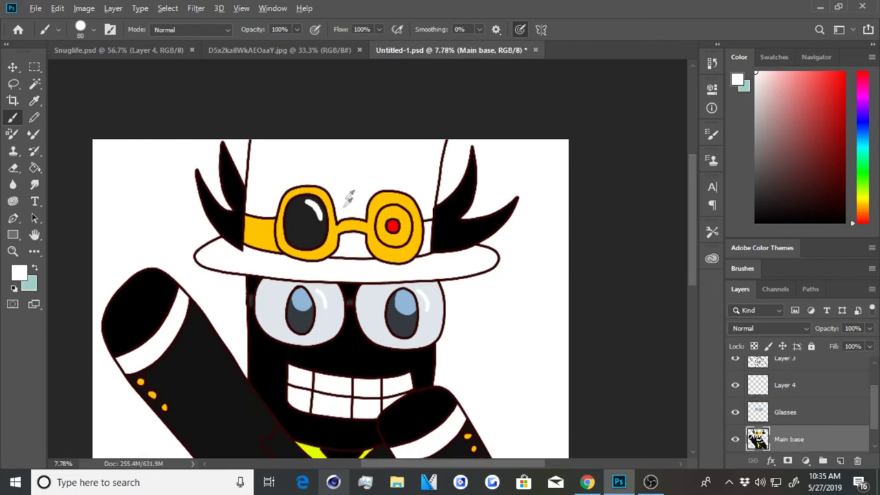
# - Trace a dark outline along the hat brim's top, right curve, left side and lower edge
pyautogui.scroll(2, 175, 305)
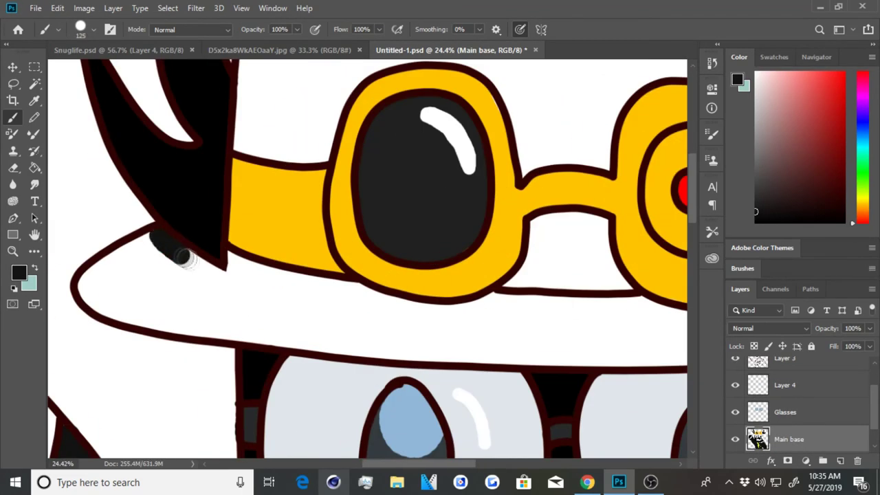
pyautogui.moveTo(231, 260); pyautogui.dragTo(358, 289)
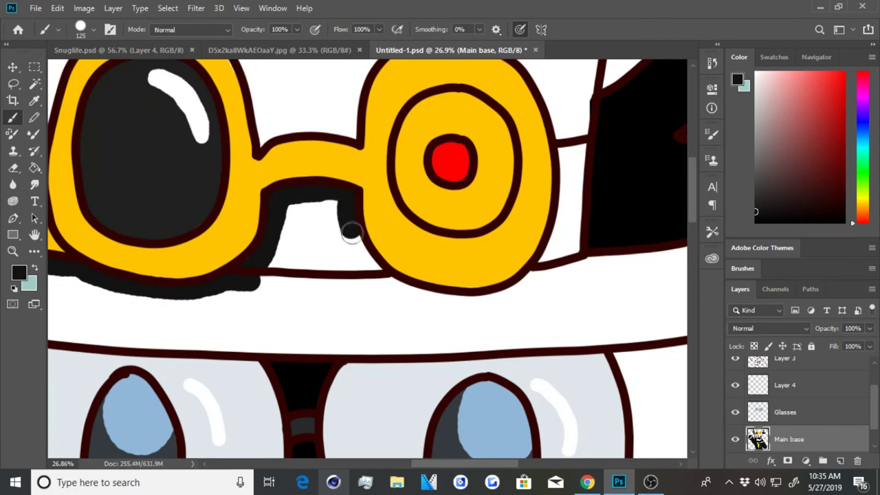
pyautogui.moveTo(350, 233)
pyautogui.mouseDown()
pyautogui.moveTo(457, 294)
pyautogui.moveTo(557, 297)
pyautogui.mouseUp()
pyautogui.moveTo(354, 287)
pyautogui.mouseDown()
pyautogui.moveTo(462, 252)
pyautogui.moveTo(618, 255)
pyautogui.moveTo(477, 255)
pyautogui.moveTo(638, 291)
pyautogui.mouseUp()
pyautogui.hotkey('ctrl', 'z')
pyautogui.moveTo(422, 351); pyautogui.dragTo(584, 333)
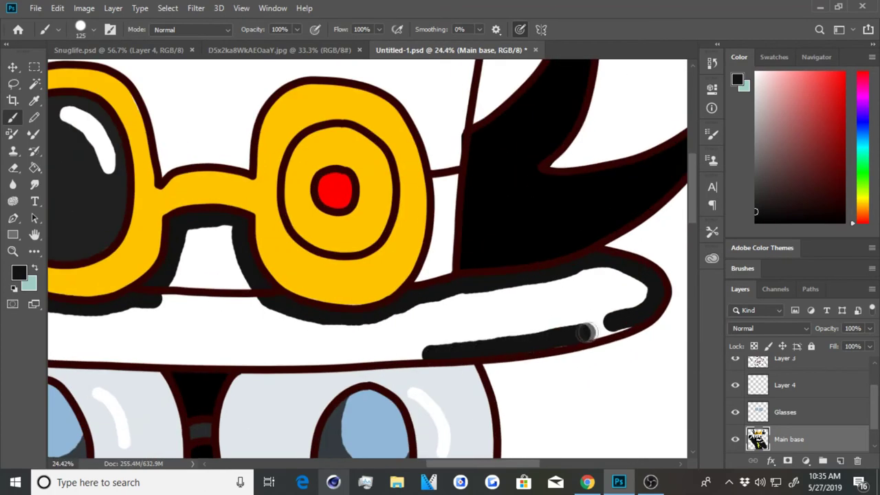
pyautogui.moveTo(123, 287); pyautogui.dragTo(98, 272)
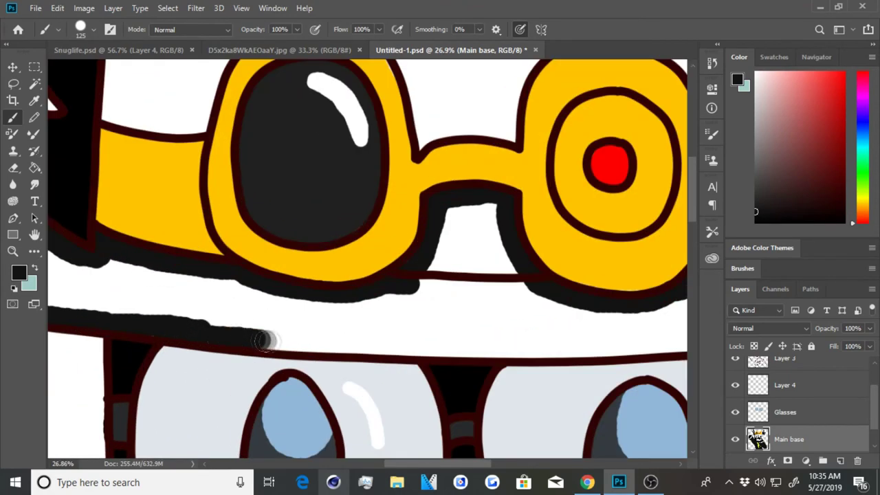
pyautogui.moveTo(265, 338)
pyautogui.mouseDown()
pyautogui.moveTo(550, 349)
pyautogui.moveTo(371, 344)
pyautogui.mouseUp()
# - Bucket-fill the hat brim black
pyautogui.scroll(-2, 408, 330)
pyautogui.scroll(-3, 408, 330)
pyautogui.press('g')
pyautogui.click(230, 324)
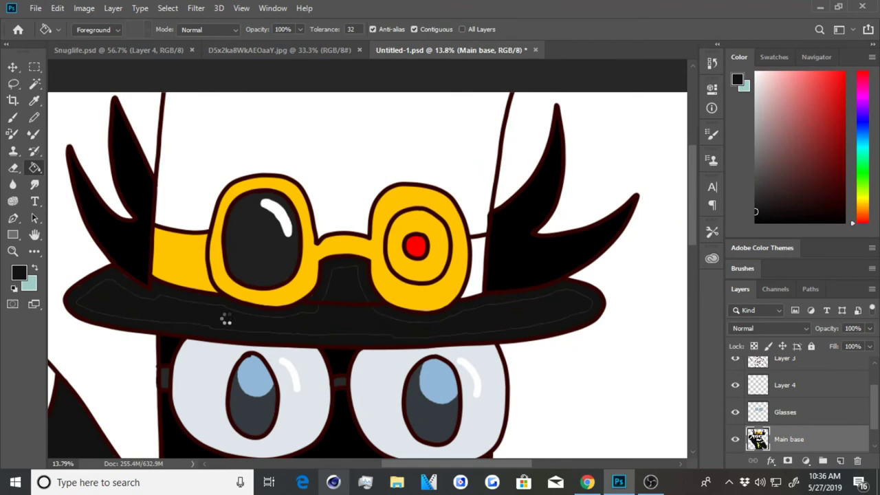
pyautogui.scroll(2, 324, 201)
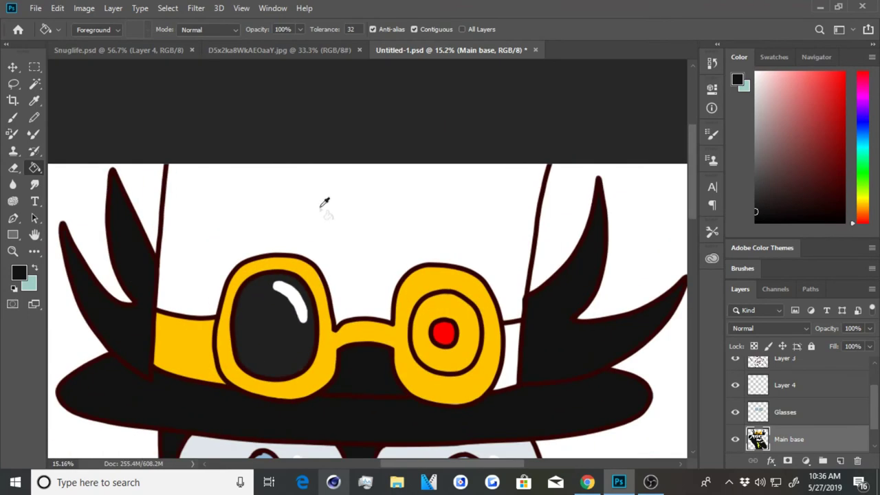
pyautogui.press('b')
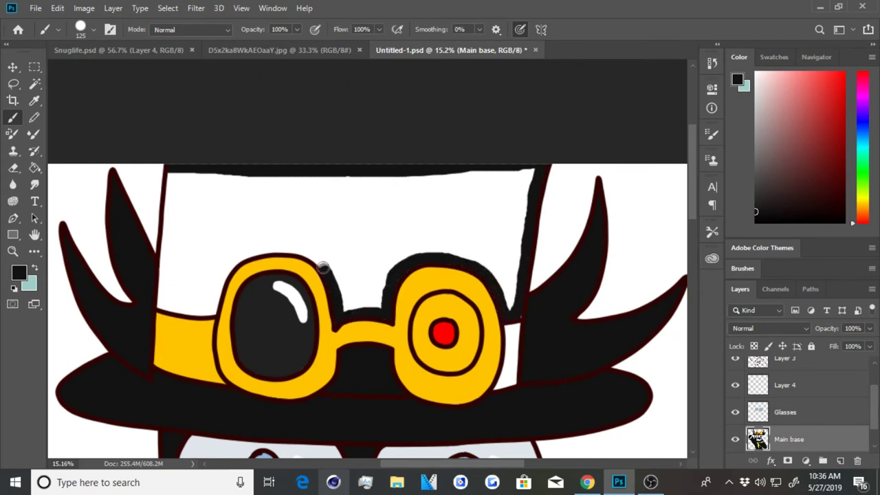
pyautogui.scroll(5, 238, 258)
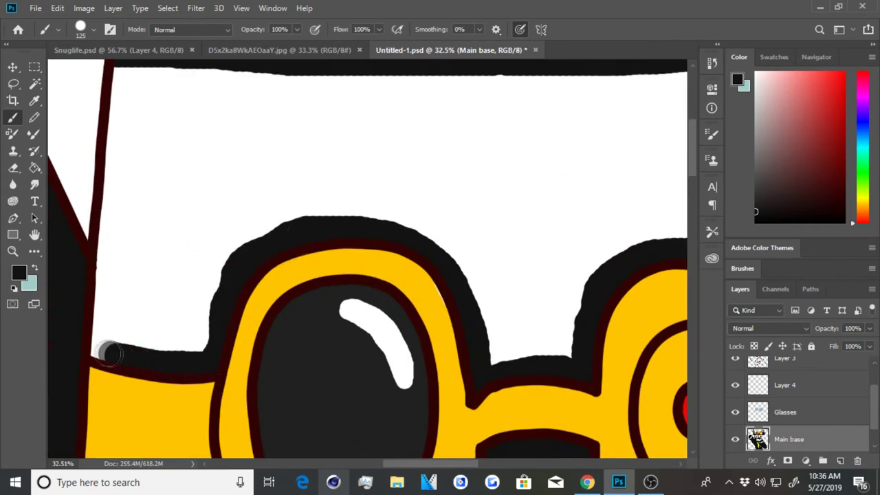
pyautogui.scroll(-8, 206, 230)
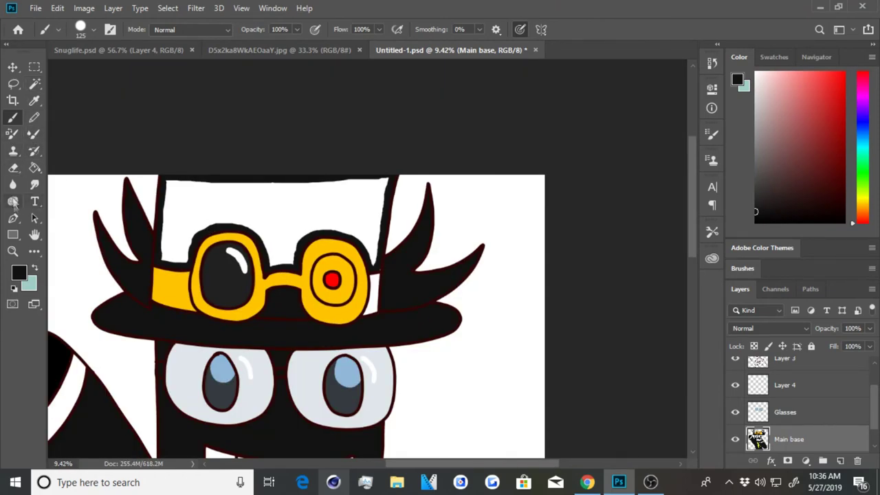
# - Bucket-fill the hat crown and its remaining white areas black
pyautogui.press('g')
pyautogui.click(235, 210)
pyautogui.click(366, 303)
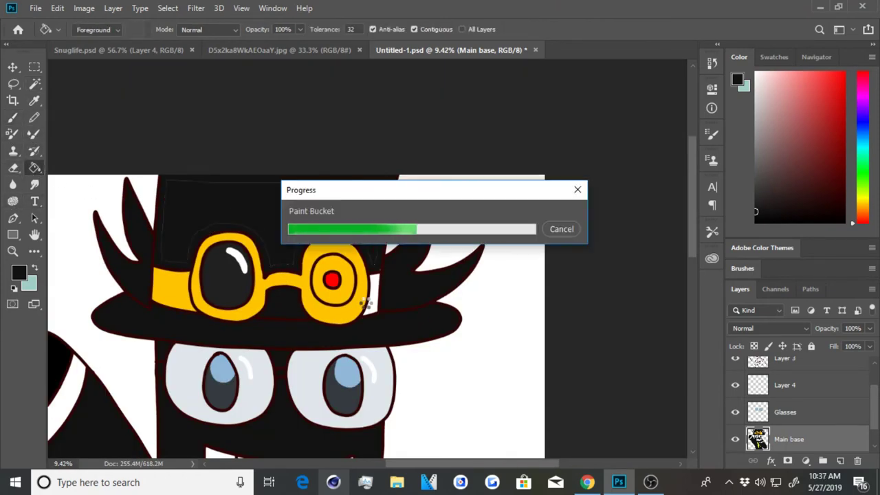
pyautogui.scroll(-3, 344, 309)
pyautogui.scroll(-3, 387, 392)
pyautogui.scroll(2, 334, 291)
pyautogui.scroll(-2, 252, 228)
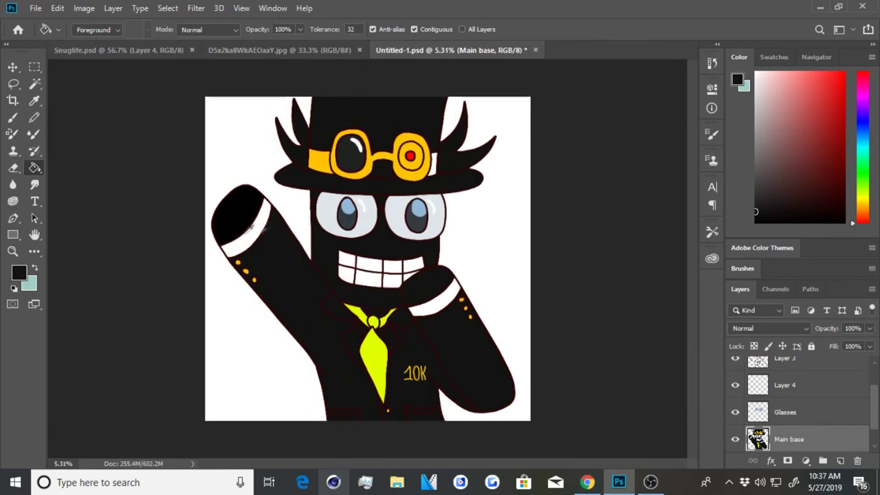
pyautogui.scroll(4, 450, 158)
pyautogui.scroll(3, 450, 158)
# - Paint the white strap gap beside the right goggle yellow
pyautogui.press('b')
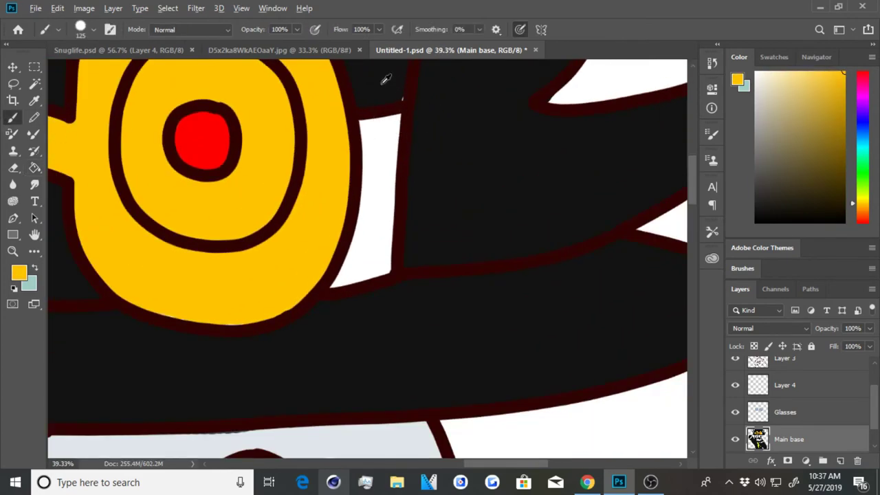
pyautogui.moveTo(378, 121)
pyautogui.mouseDown()
pyautogui.moveTo(369, 141)
pyautogui.moveTo(377, 203)
pyautogui.mouseUp()
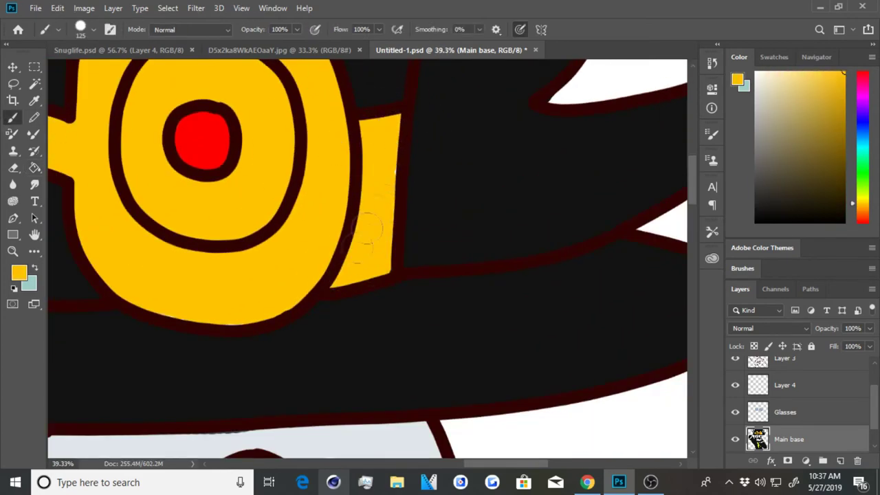
pyautogui.scroll(-3, 197, 306)
pyautogui.scroll(3, 244, 291)
pyautogui.moveTo(243, 289)
pyautogui.mouseDown()
pyautogui.moveTo(324, 381)
pyautogui.moveTo(484, 274)
pyautogui.mouseUp()
pyautogui.hotkey('ctrl', 'z')
pyautogui.scroll(-3, 440, 322)
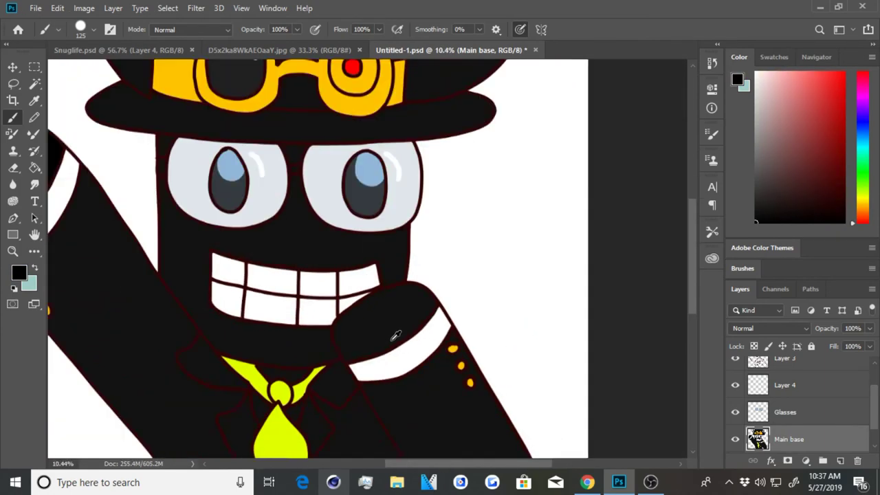
# - Blacken the arm's lower inner edge and fill the hand solid black
pyautogui.scroll(3, 282, 411)
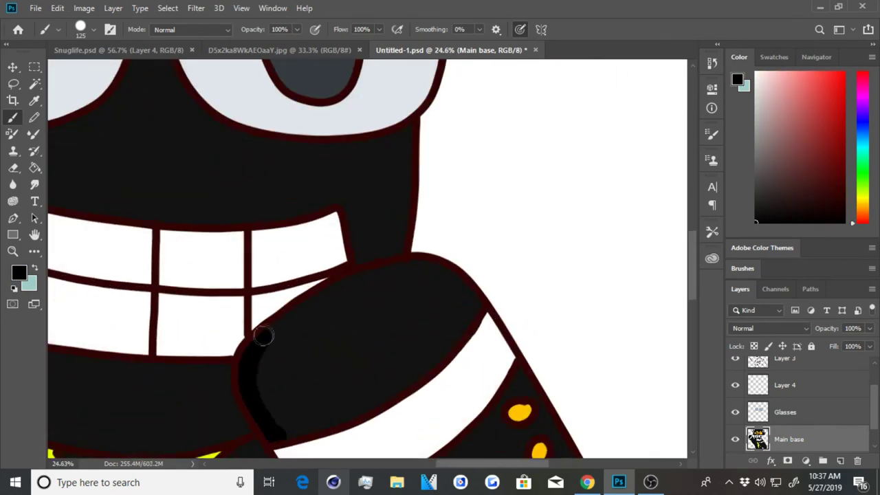
pyautogui.moveTo(440, 350); pyautogui.dragTo(290, 426)
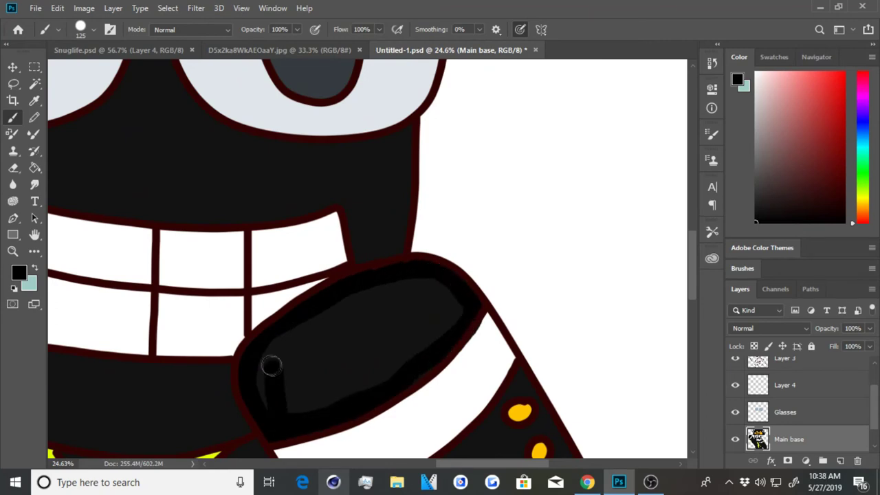
pyautogui.click(38, 172)
pyautogui.click(385, 339)
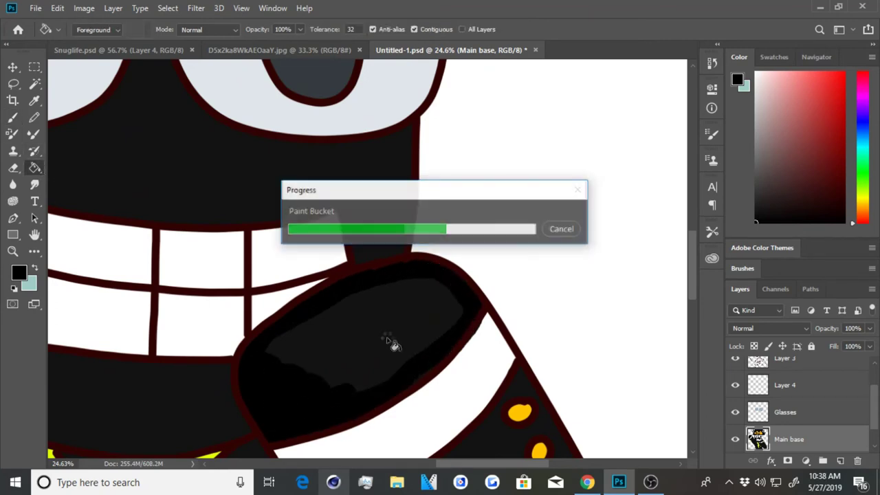
pyautogui.hotkey('ctrl', '0')
pyautogui.scroll(10, 450, 336)
pyautogui.press('b')
pyautogui.moveTo(481, 138)
pyautogui.mouseDown()
pyautogui.moveTo(242, 260)
pyautogui.moveTo(511, 240)
pyautogui.moveTo(435, 275)
pyautogui.moveTo(401, 169)
pyautogui.moveTo(377, 287)
pyautogui.mouseUp()
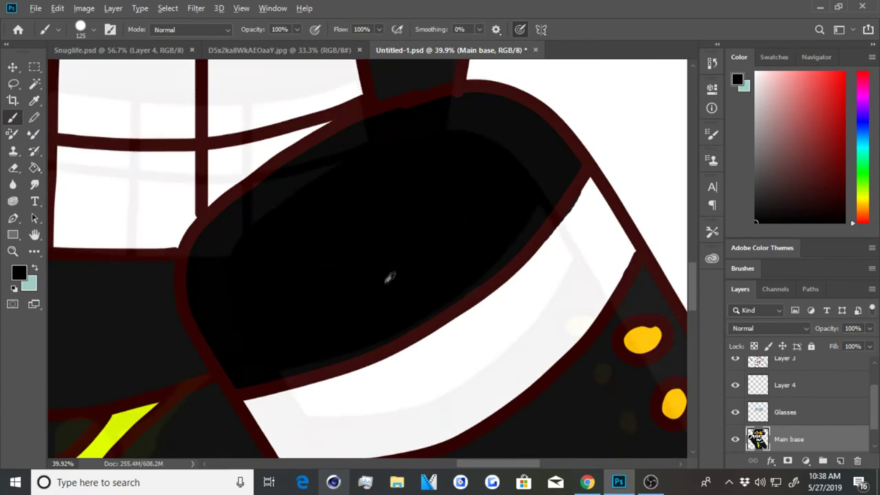
# - Paint black between the eyes, under the right eye and beside the mouth
pyautogui.scroll(-3, 377, 286)
pyautogui.moveTo(272, 72); pyautogui.dragTo(233, 198)
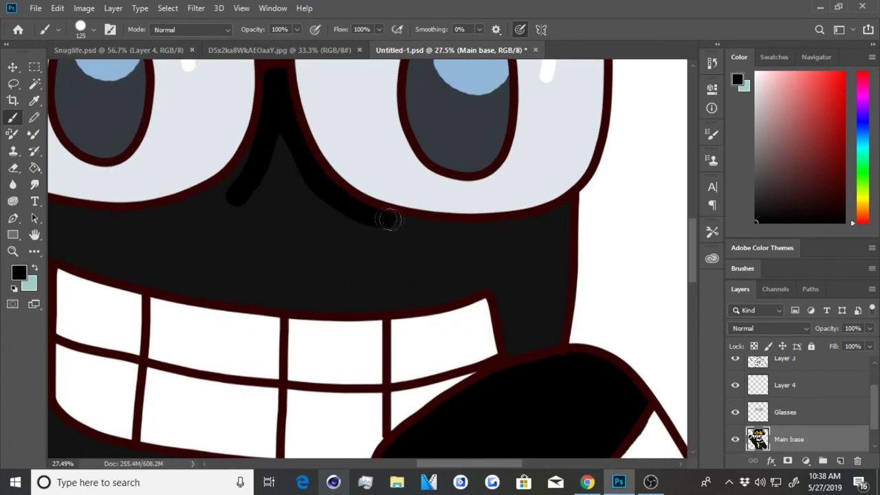
pyautogui.moveTo(369, 216); pyautogui.dragTo(561, 208)
pyautogui.moveTo(547, 347)
pyautogui.mouseDown()
pyautogui.moveTo(490, 245)
pyautogui.moveTo(340, 305)
pyautogui.moveTo(249, 236)
pyautogui.moveTo(281, 172)
pyautogui.moveTo(270, 268)
pyautogui.moveTo(497, 268)
pyautogui.moveTo(402, 180)
pyautogui.moveTo(330, 229)
pyautogui.mouseUp()
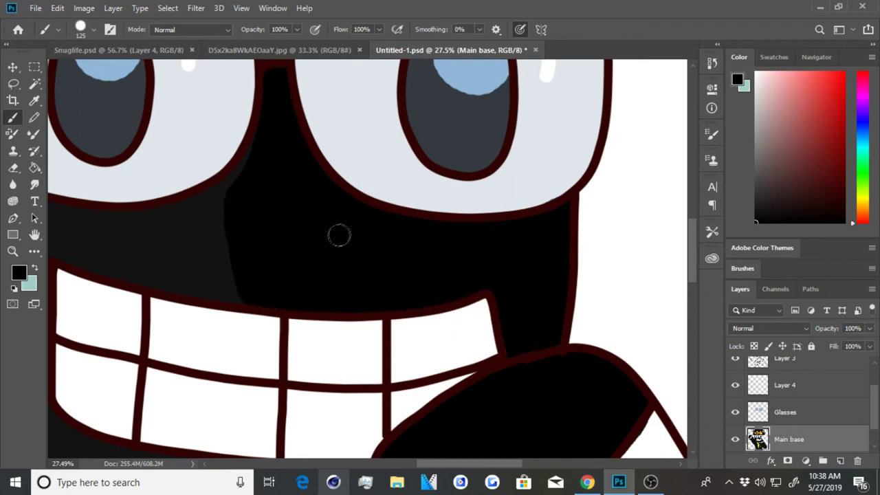
pyautogui.scroll(-4, 200, 180)
pyautogui.scroll(5, 200, 180)
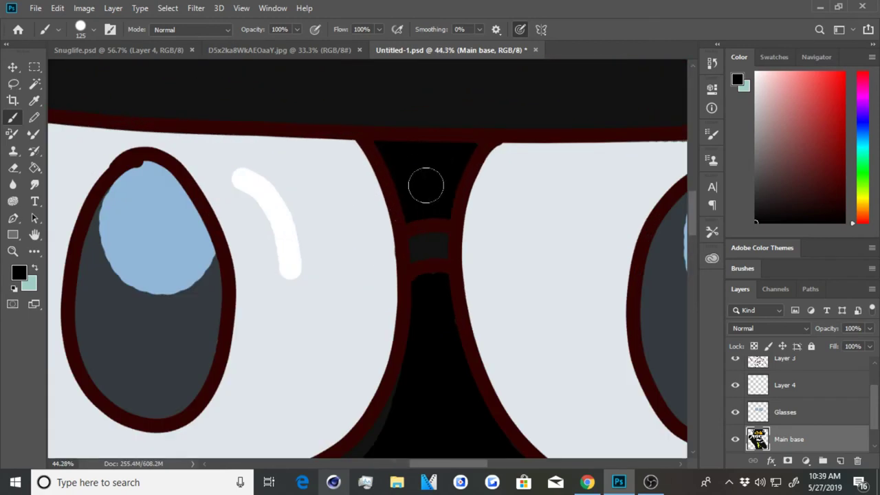
pyautogui.hscroll(-4, 177, 169)
pyautogui.scroll(-2, 190, 129)
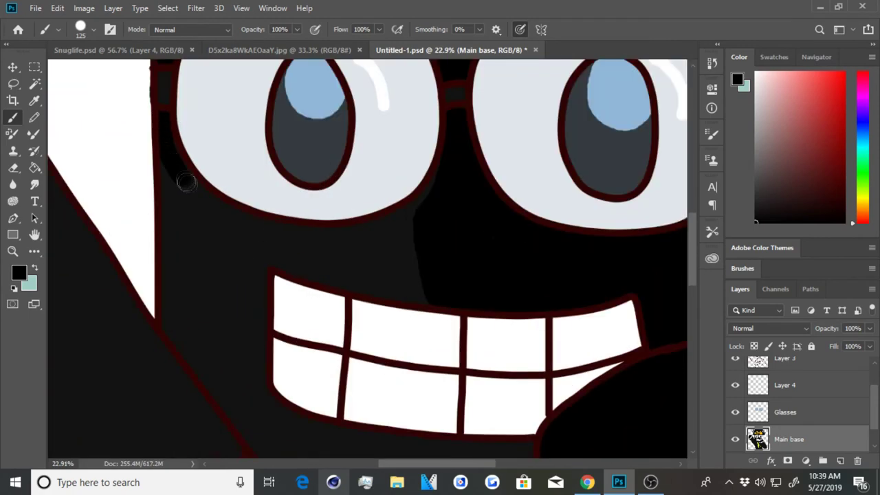
pyautogui.scroll(1, 170, 258)
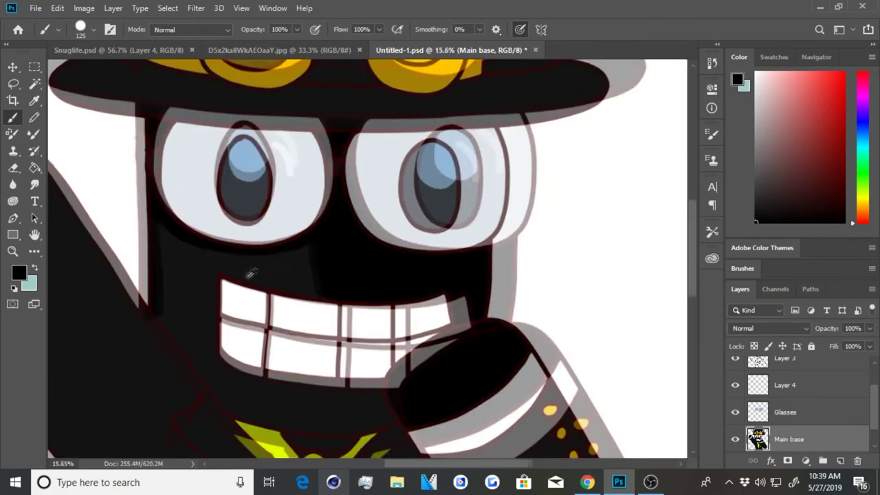
# - Cover the grey between glasses and teeth and the cheek area below with black
pyautogui.moveTo(206, 240)
pyautogui.mouseDown()
pyautogui.moveTo(334, 284)
pyautogui.moveTo(348, 220)
pyautogui.mouseUp()
pyautogui.hscroll(-3, 275, 206)
pyautogui.moveTo(213, 161); pyautogui.dragTo(294, 239)
pyautogui.scroll(-2, 219, 261)
pyautogui.scroll(4, 114, 222)
pyautogui.moveTo(114, 221)
pyautogui.mouseDown()
pyautogui.moveTo(516, 291)
pyautogui.moveTo(398, 399)
pyautogui.moveTo(334, 360)
pyautogui.moveTo(234, 380)
pyautogui.moveTo(252, 337)
pyautogui.moveTo(520, 314)
pyautogui.mouseUp()
# - Blacken the remaining grey beside the glasses and left of the teeth
pyautogui.scroll(1, 520, 314)
pyautogui.moveTo(249, 312); pyautogui.dragTo(365, 294)
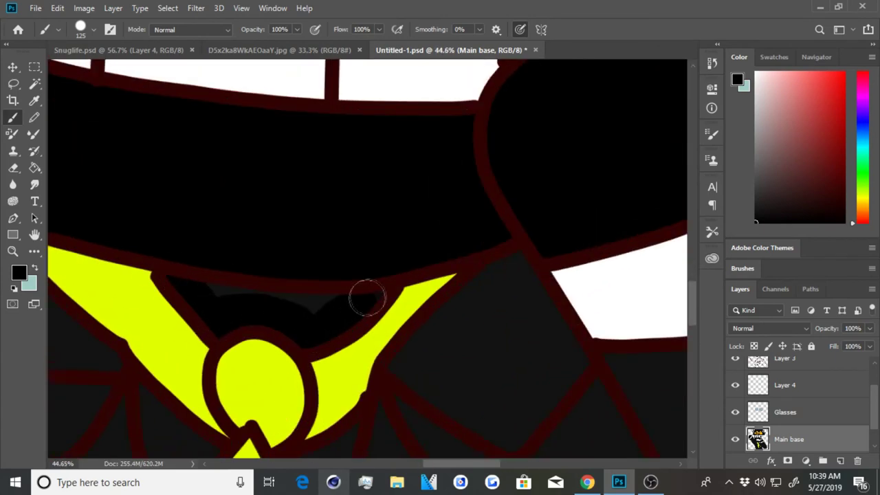
pyautogui.scroll(-2, 310, 364)
pyautogui.scroll(5, 252, 121)
pyautogui.moveTo(251, 121)
pyautogui.mouseDown()
pyautogui.moveTo(264, 289)
pyautogui.moveTo(155, 189)
pyautogui.mouseUp()
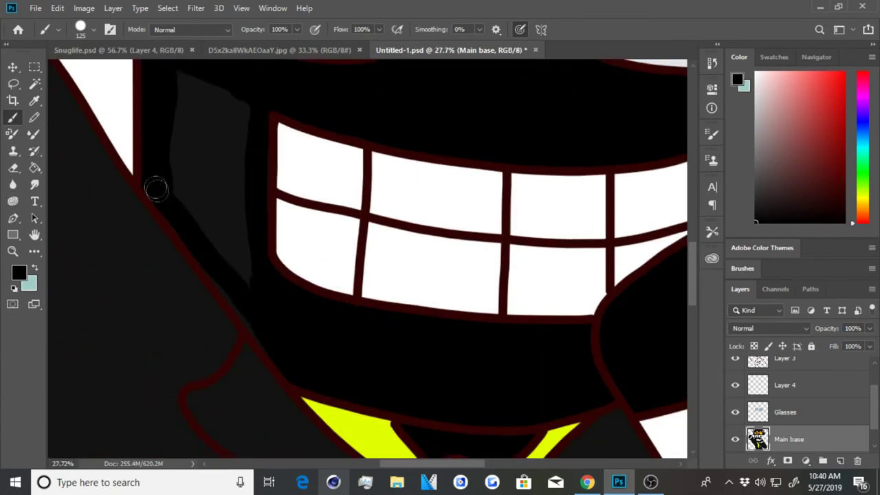
pyautogui.scroll(-3, 242, 300)
pyautogui.moveTo(213, 198)
pyautogui.mouseDown()
pyautogui.moveTo(243, 261)
pyautogui.moveTo(262, 385)
pyautogui.mouseUp()
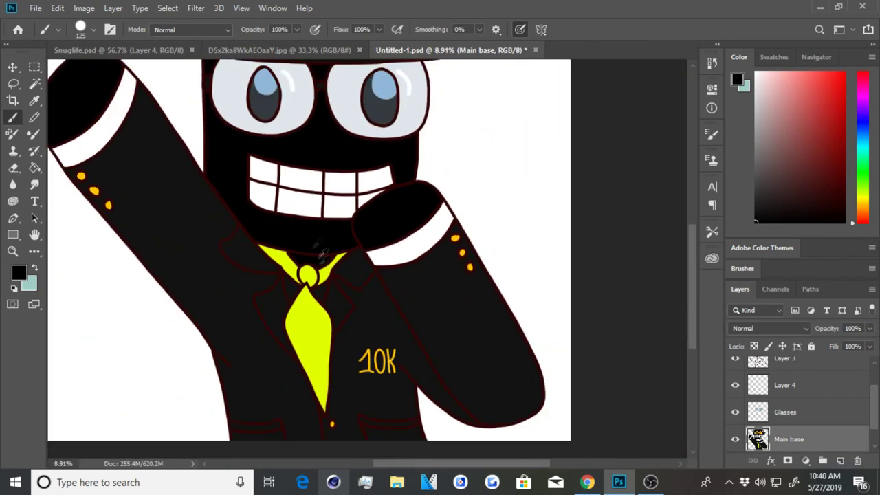
# - Fill the dark triangle beside the tie with black
pyautogui.scroll(5, 320, 254)
pyautogui.scroll(2, 314, 310)
pyautogui.moveTo(314, 310)
pyautogui.mouseDown()
pyautogui.moveTo(320, 363)
pyautogui.moveTo(285, 344)
pyautogui.mouseUp()
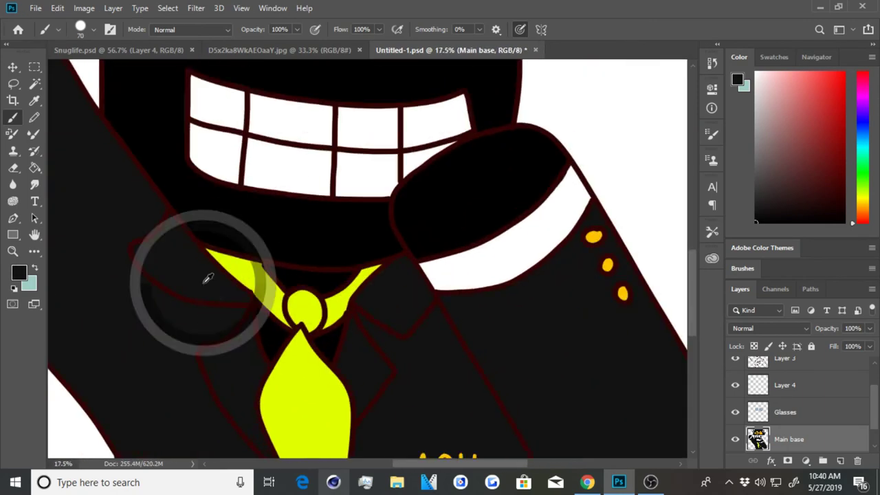
# - Shade the band between the lower suit lines grey with two strokes
pyautogui.scroll(3, 137, 260)
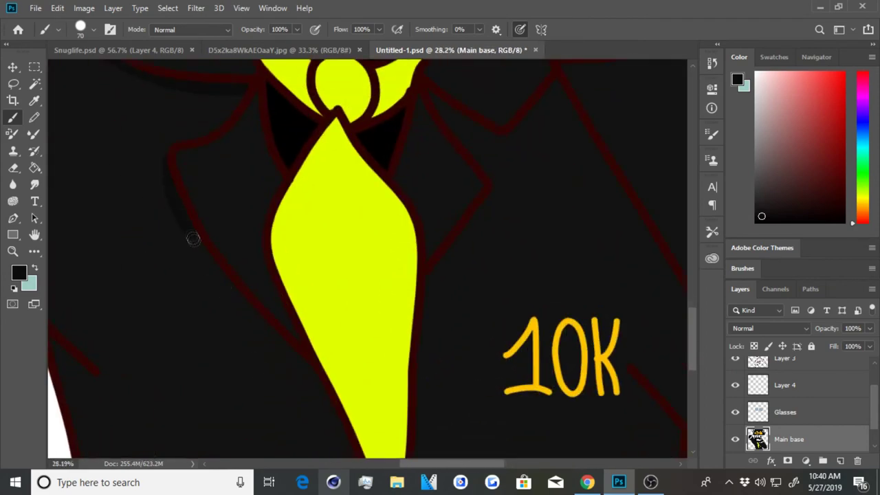
pyautogui.scroll(-3, 245, 334)
pyautogui.scroll(2, 154, 235)
pyautogui.scroll(3, 191, 246)
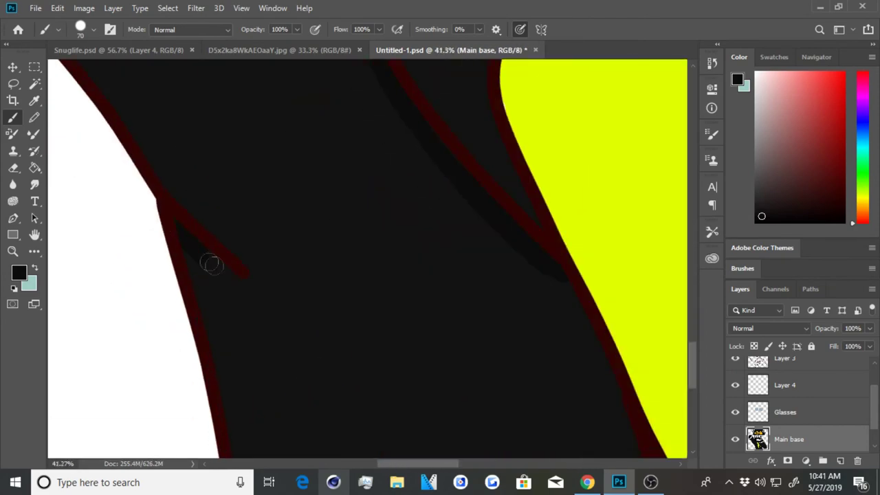
pyautogui.scroll(-3, 206, 305)
pyautogui.scroll(3, 268, 232)
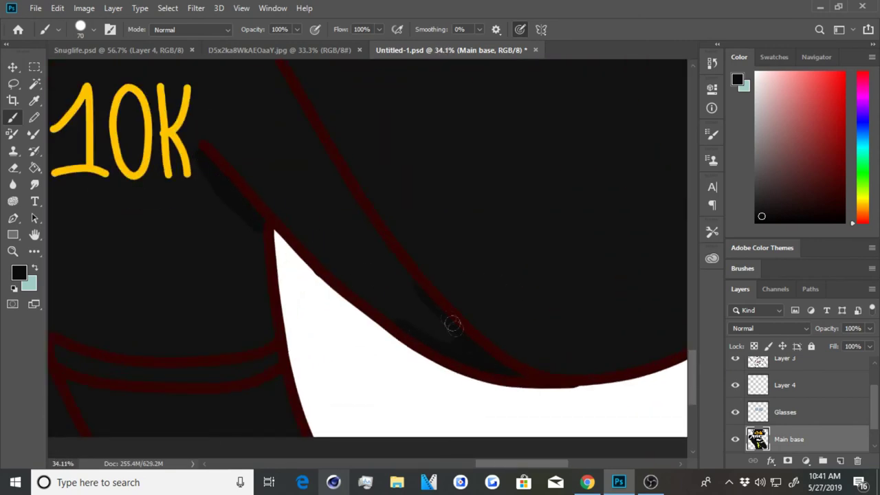
pyautogui.scroll(-2, 415, 321)
pyautogui.scroll(3, 189, 234)
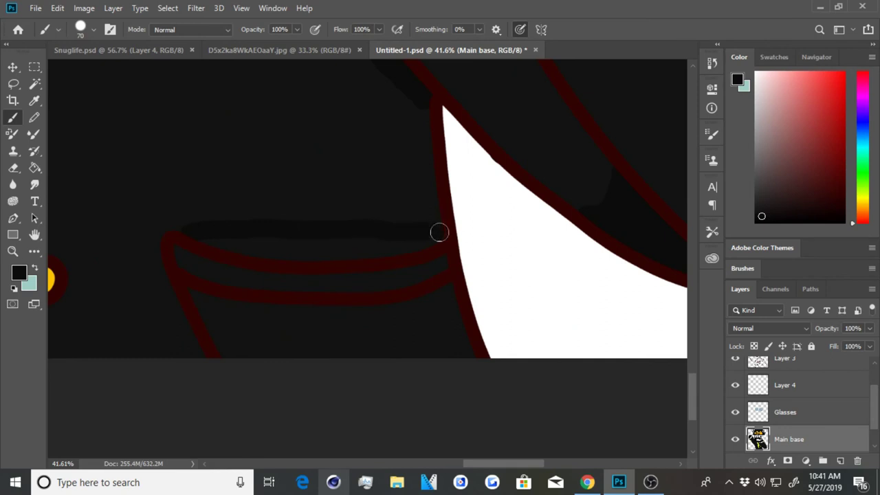
pyautogui.scroll(-2, 299, 245)
pyautogui.scroll(3, 117, 237)
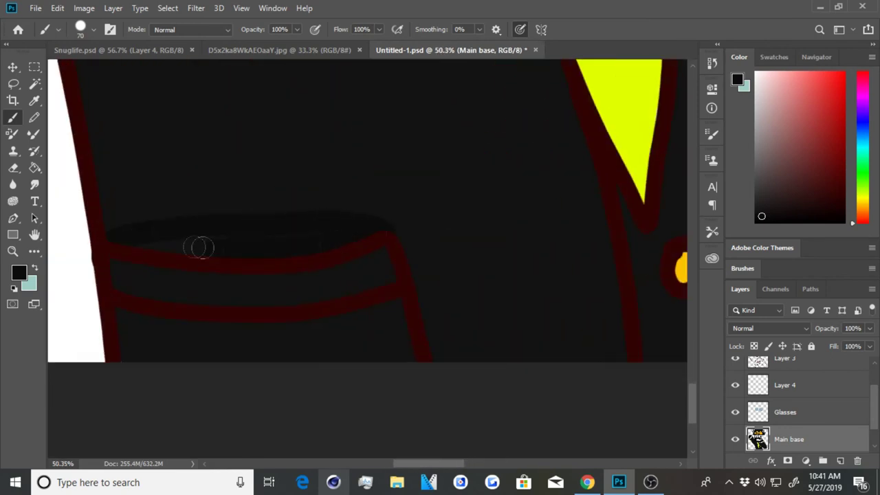
pyautogui.moveTo(118, 272); pyautogui.dragTo(385, 256)
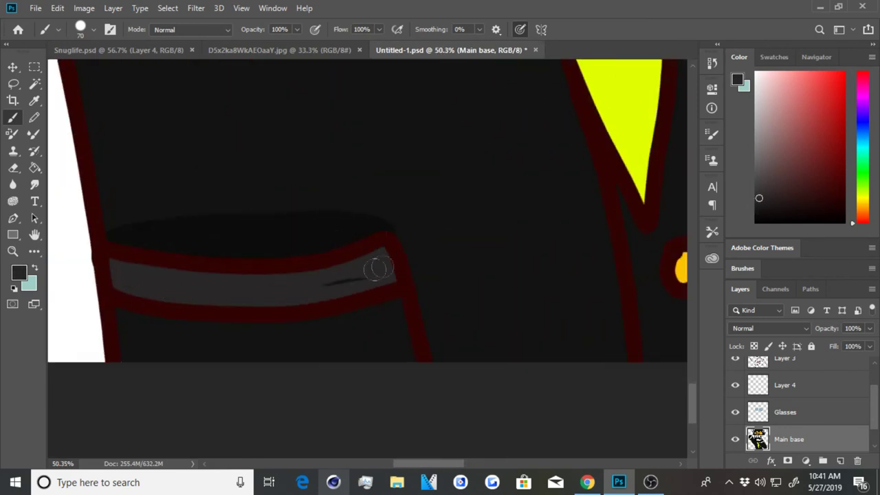
pyautogui.scroll(-2, 382, 261)
pyautogui.scroll(3, 217, 243)
pyautogui.moveTo(217, 244); pyautogui.dragTo(558, 248)
# - Add white highlights to both hat spikes
pyautogui.scroll(-3, 325, 265)
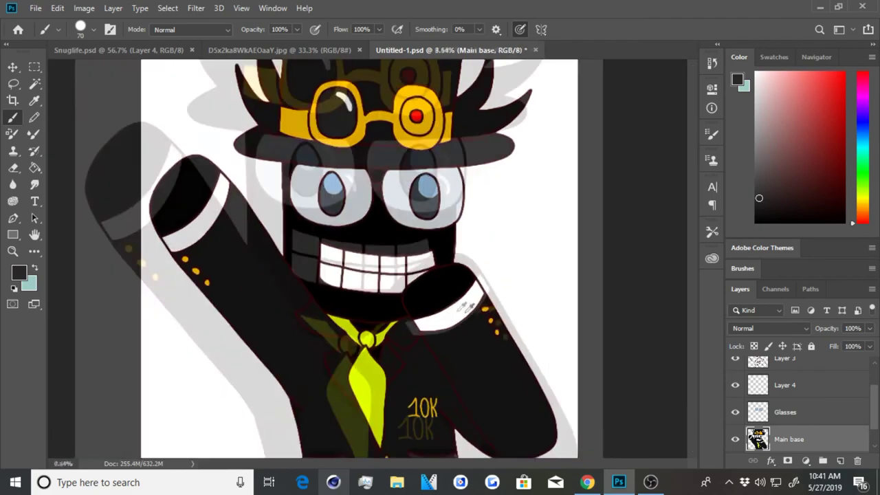
pyautogui.scroll(2, 343, 245)
pyautogui.scroll(1, 343, 246)
pyautogui.scroll(-3, 135, 157)
pyautogui.scroll(1, 136, 157)
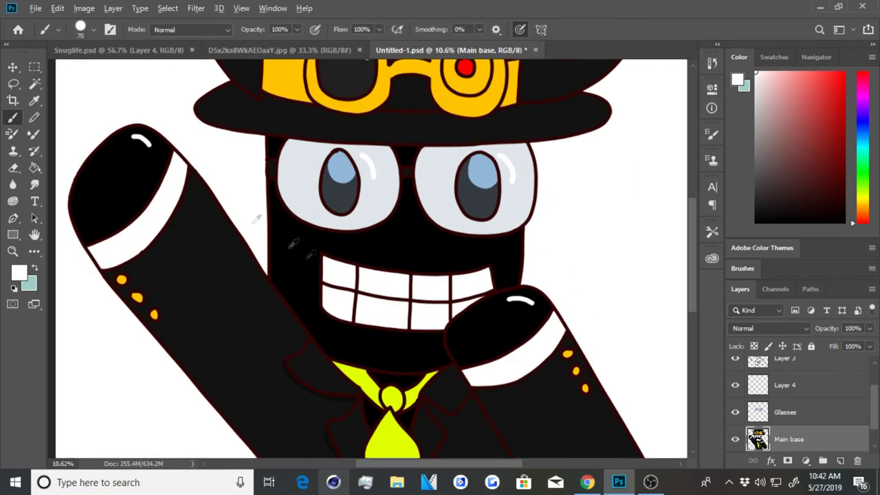
pyautogui.scroll(2, 407, 281)
pyautogui.scroll(1, 472, 149)
pyautogui.moveTo(442, 245); pyautogui.dragTo(429, 278)
pyautogui.moveTo(514, 399); pyautogui.dragTo(540, 389)
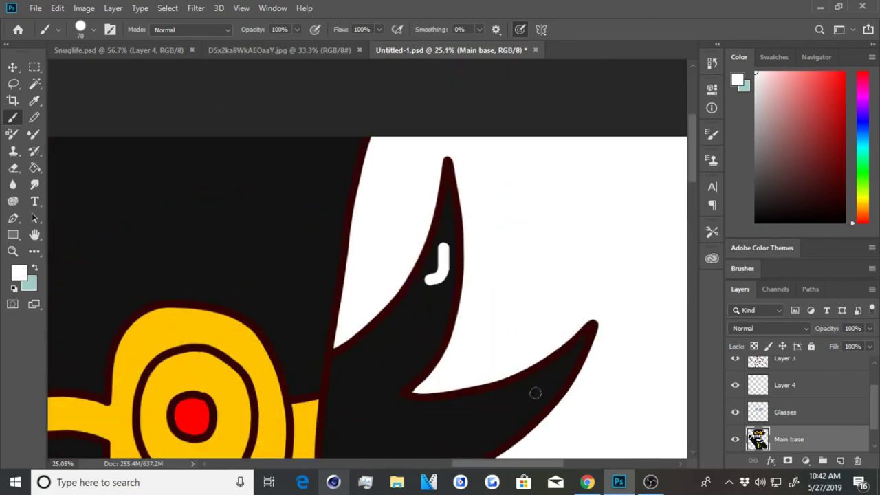
# - Switch the paint colour to black, then back to white
pyautogui.scroll(-2, 534, 392)
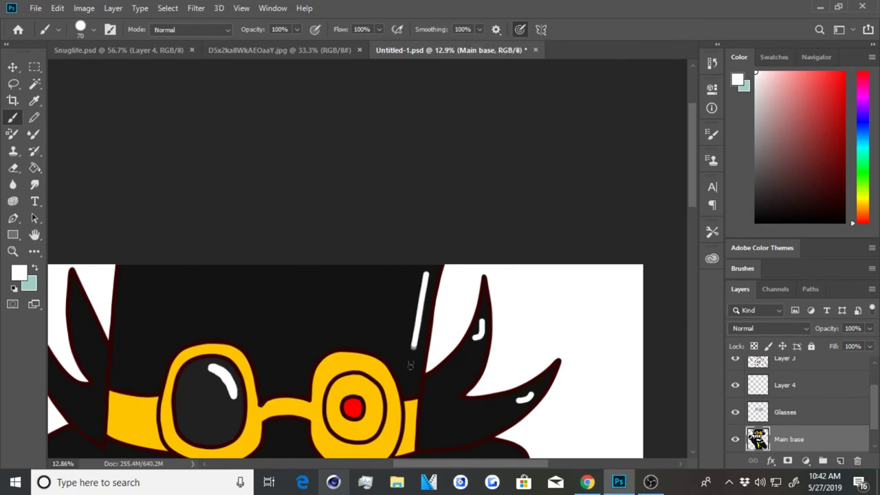
pyautogui.scroll(-2, 410, 365)
pyautogui.scroll(2, 343, 343)
pyautogui.scroll(-1, 285, 435)
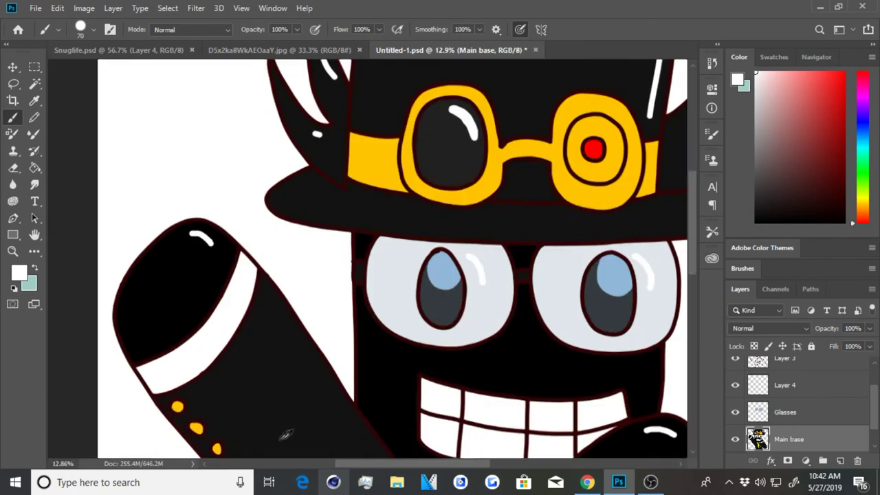
pyautogui.scroll(-3, 285, 435)
pyautogui.keyDown('alt'); pyautogui.click(295, 344); pyautogui.keyUp('alt')
pyautogui.scroll(3, 190, 180)
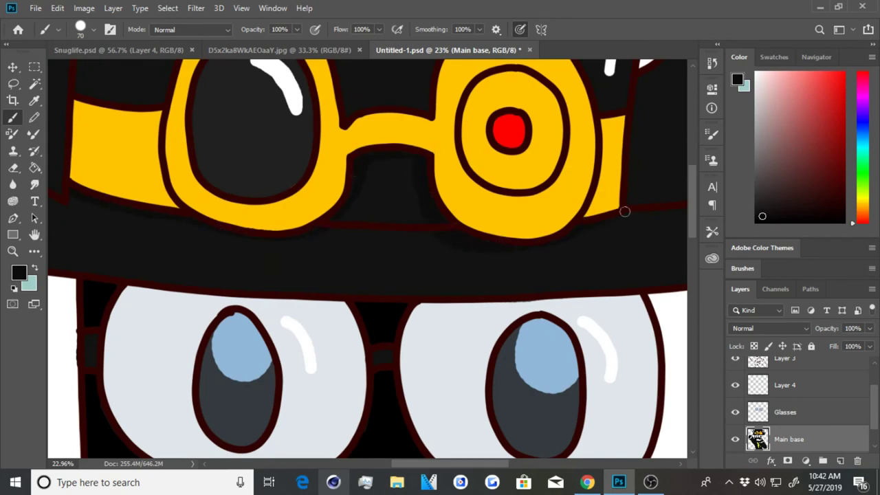
pyautogui.scroll(-2, 623, 212)
pyautogui.scroll(3, 534, 232)
pyautogui.keyDown('alt'); pyautogui.click(534, 231); pyautogui.keyUp('alt')
pyautogui.scroll(-3, 465, 304)
pyautogui.scroll(2, 472, 236)
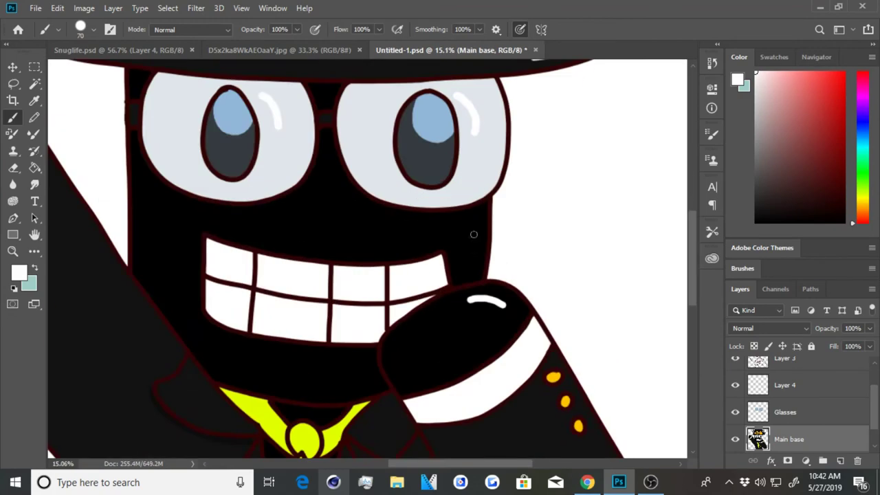
pyautogui.scroll(-3, 473, 237)
pyautogui.scroll(2, 410, 275)
pyautogui.scroll(-3, 410, 274)
# - Fill a new bottom layer with light cyan using the Paint Bucket
pyautogui.click(861, 146)
pyautogui.click(779, 76)
pyautogui.click(35, 168)
pyautogui.click(784, 439)
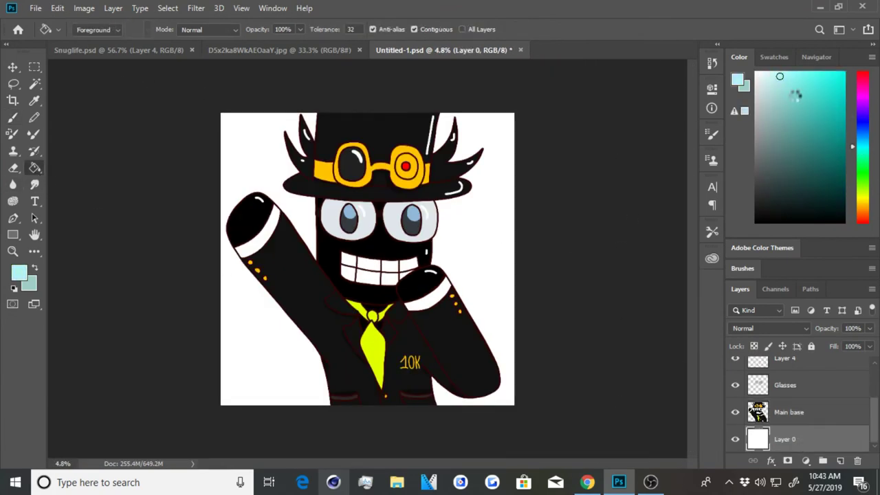
pyautogui.click(460, 236)
# - Paint the cyan showing through the cuff band white with the brush
pyautogui.scroll(3, 460, 236)
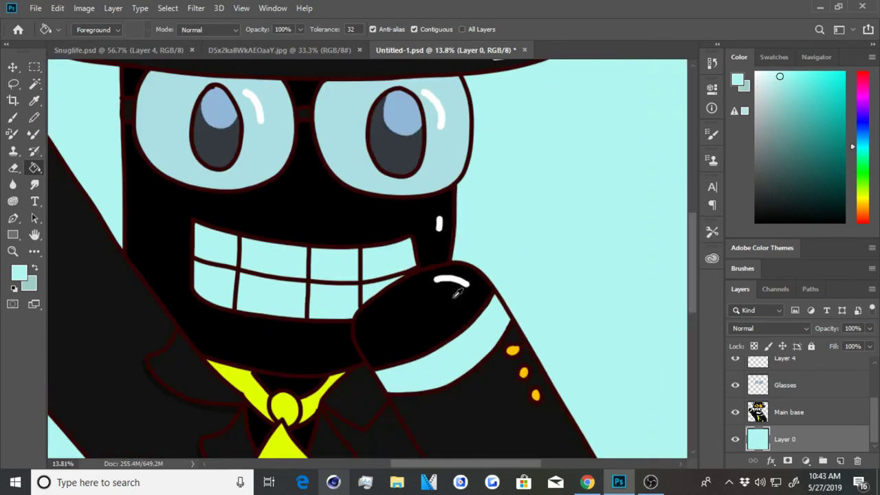
pyautogui.keyDown('alt'); pyautogui.click(447, 291); pyautogui.keyUp('alt')
pyautogui.scroll(2, 447, 291)
pyautogui.click(13, 118)
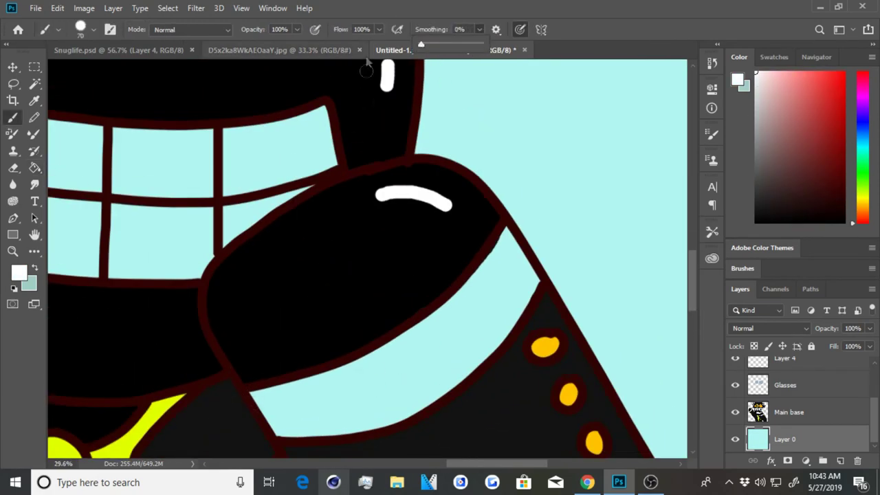
pyautogui.moveTo(267, 410)
pyautogui.mouseDown()
pyautogui.moveTo(433, 397)
pyautogui.moveTo(530, 285)
pyautogui.mouseUp()
pyautogui.moveTo(455, 303)
pyautogui.mouseDown()
pyautogui.moveTo(275, 395)
pyautogui.moveTo(456, 309)
pyautogui.moveTo(360, 403)
pyautogui.moveTo(440, 335)
pyautogui.mouseUp()
pyautogui.scroll(-2, 420, 367)
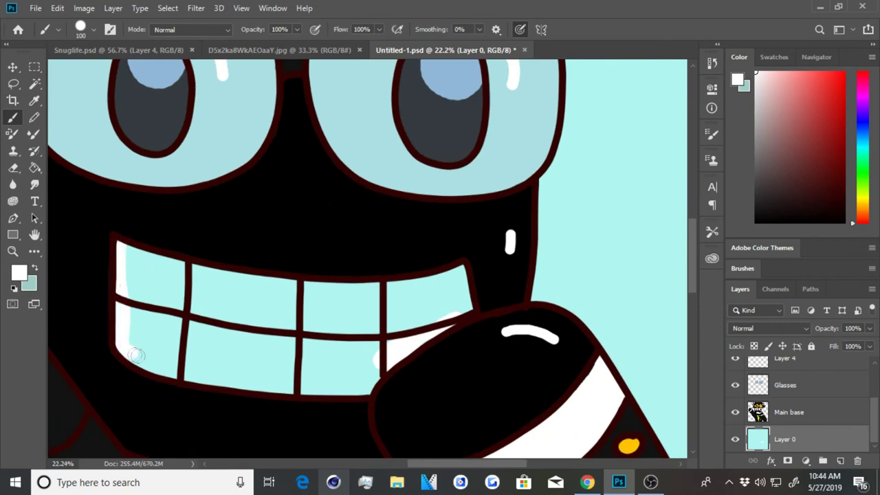
# - Whiten the lower, upper and upper-left teeth
pyautogui.moveTo(136, 354); pyautogui.dragTo(343, 390)
pyautogui.moveTo(311, 347); pyautogui.dragTo(363, 294)
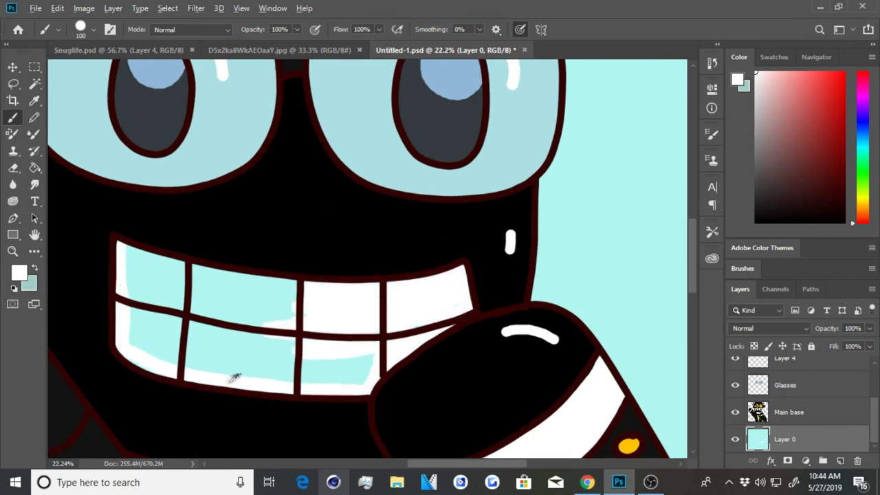
pyautogui.scroll(1, 233, 378)
pyautogui.moveTo(110, 211)
pyautogui.mouseDown()
pyautogui.moveTo(138, 243)
pyautogui.moveTo(137, 338)
pyautogui.moveTo(323, 381)
pyautogui.moveTo(190, 351)
pyautogui.moveTo(235, 274)
pyautogui.moveTo(346, 357)
pyautogui.moveTo(402, 353)
pyautogui.mouseUp()
pyautogui.scroll(-2, 385, 337)
pyautogui.scroll(3, 157, 281)
# - Cover the remaining cyan strips and streaks in the cuff with white
pyautogui.moveTo(103, 281)
pyautogui.mouseDown()
pyautogui.moveTo(203, 344)
pyautogui.moveTo(248, 213)
pyautogui.moveTo(281, 269)
pyautogui.moveTo(298, 263)
pyautogui.mouseUp()
pyautogui.scroll(-2, 298, 263)
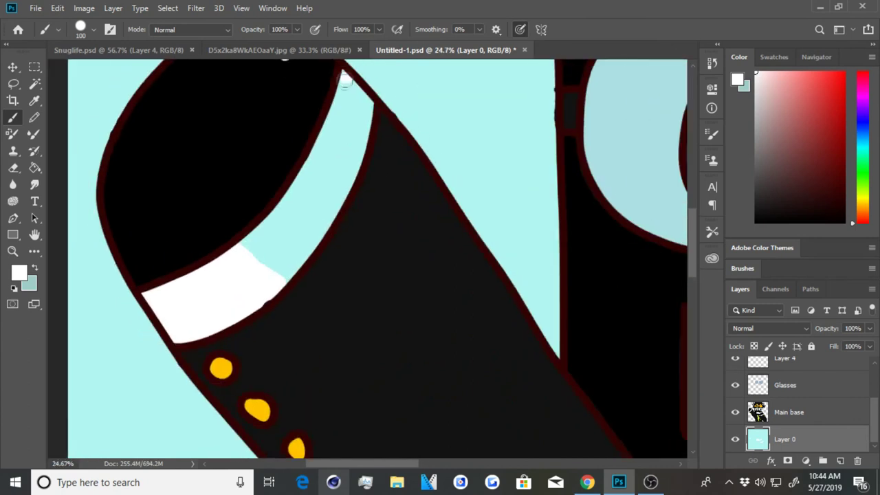
pyautogui.moveTo(289, 199); pyautogui.dragTo(347, 100)
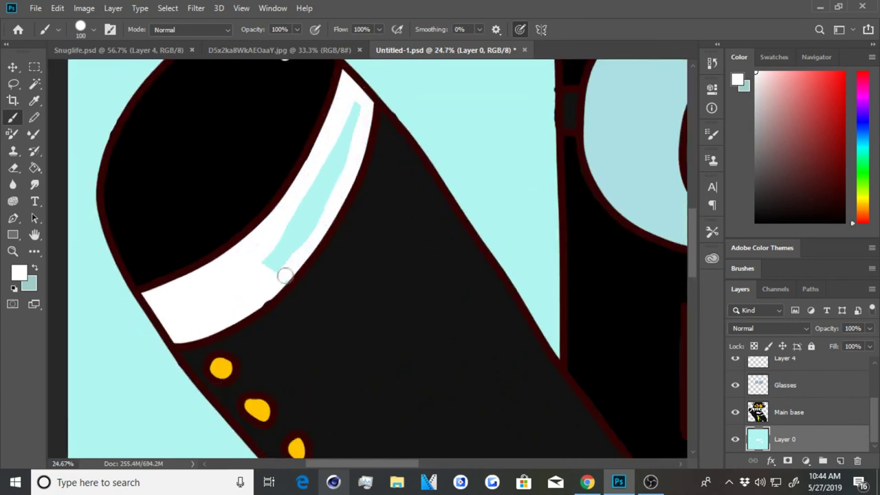
pyautogui.moveTo(317, 193); pyautogui.dragTo(336, 172)
pyautogui.scroll(-2, 317, 193)
pyautogui.scroll(-1, 317, 193)
pyautogui.scroll(3, 347, 303)
pyautogui.scroll(-2, 347, 302)
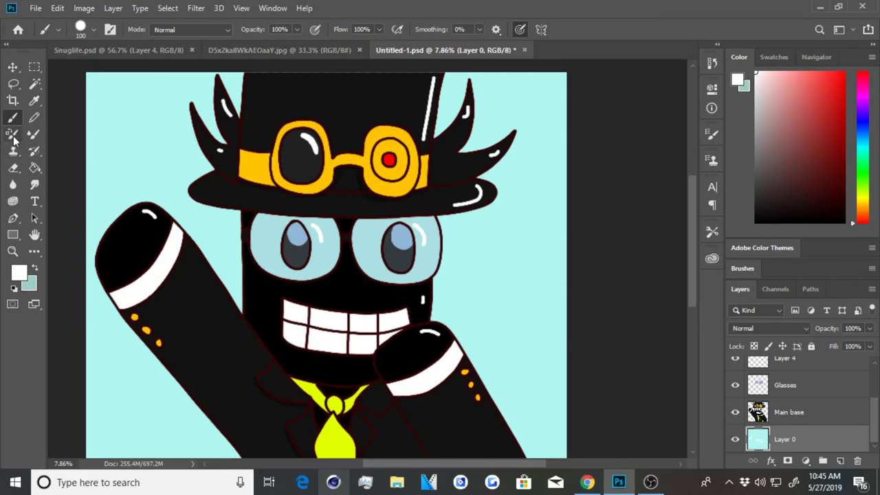
pyautogui.click(782, 72)
# - Fill the Layer 0 background pink and create a new Layer 5 above Layer 4
pyautogui.click(36, 168)
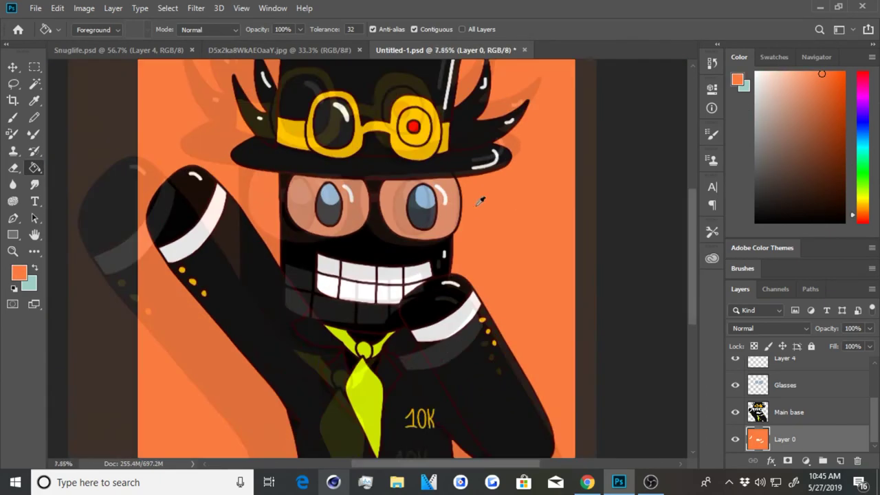
pyautogui.click(863, 85)
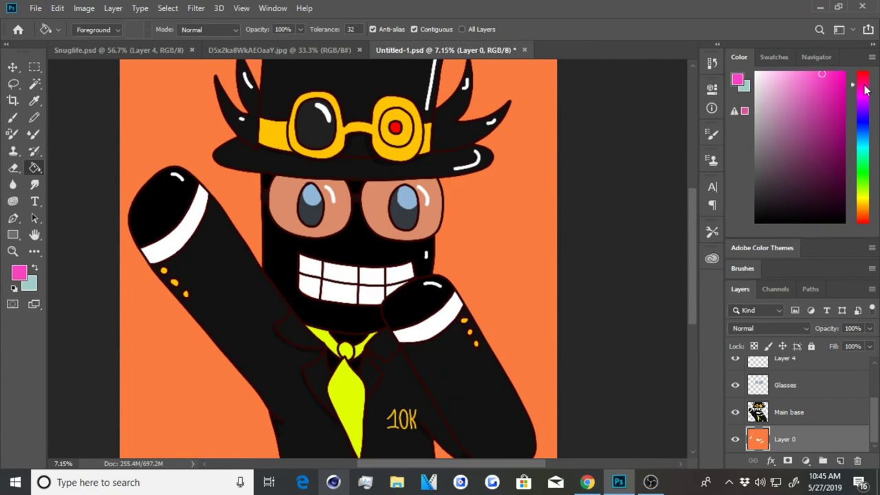
pyautogui.click(539, 182)
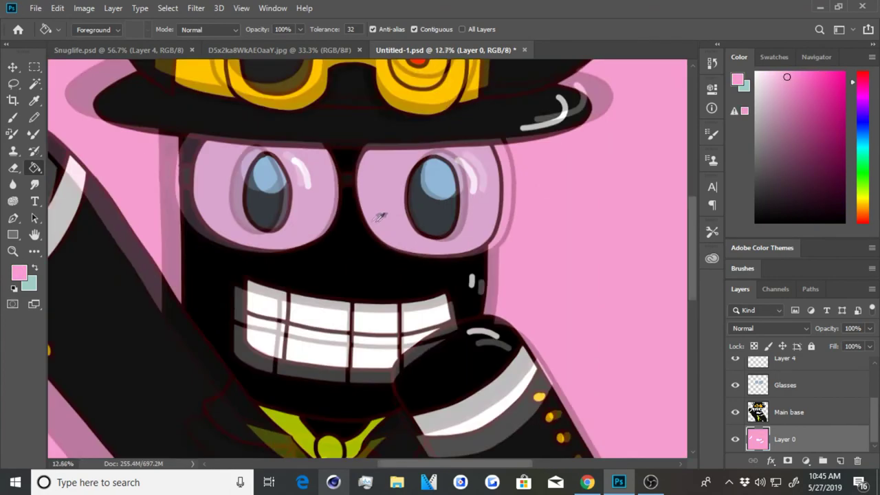
pyautogui.scroll(2, 799, 412)
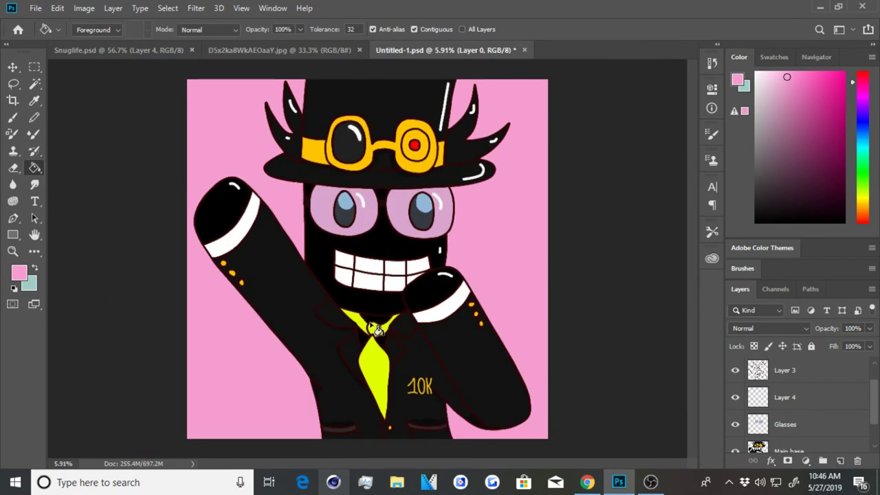
pyautogui.click(808, 409)
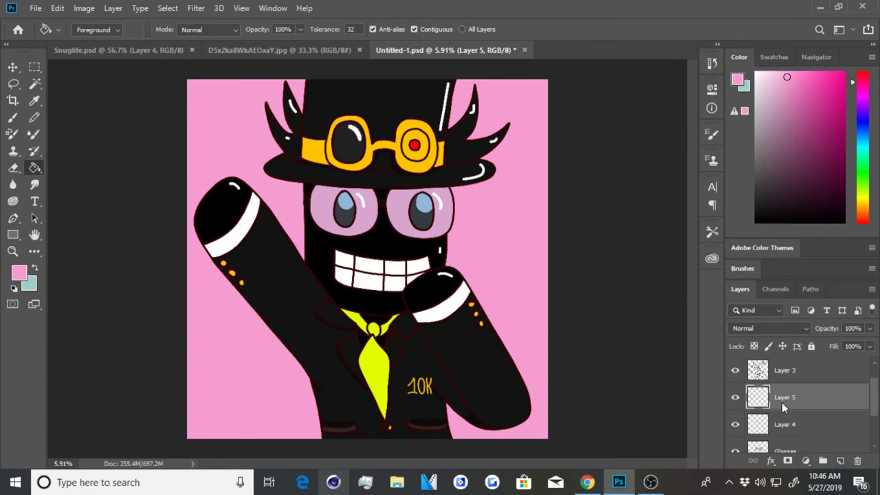
# - Set Layer 5 to Vivid Light blending and choose red as the paint colour
pyautogui.click(804, 328)
pyautogui.click(756, 334)
pyautogui.click(859, 194)
pyautogui.click(860, 221)
pyautogui.click(844, 72)
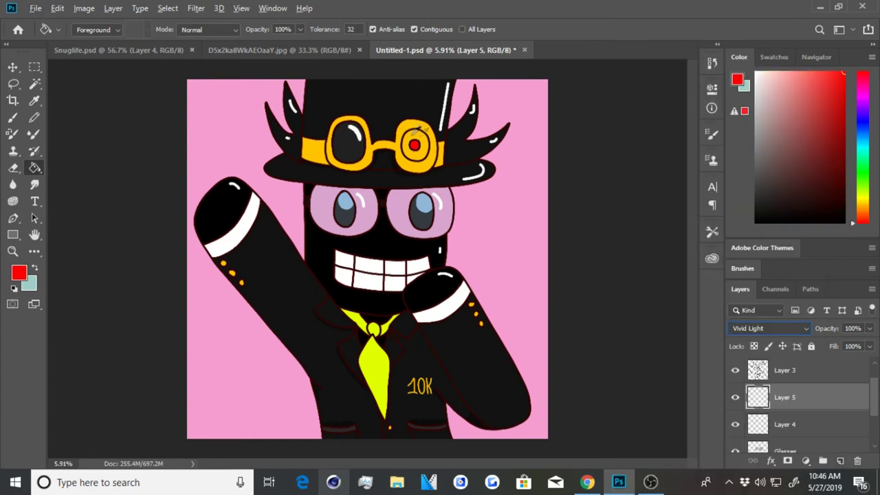
# - Move Layer 5 above Layer 3 and set its blend mode to Exclusion
pyautogui.press('b')
pyautogui.scroll(5, 417, 131)
pyautogui.scroll(-2, 414, 203)
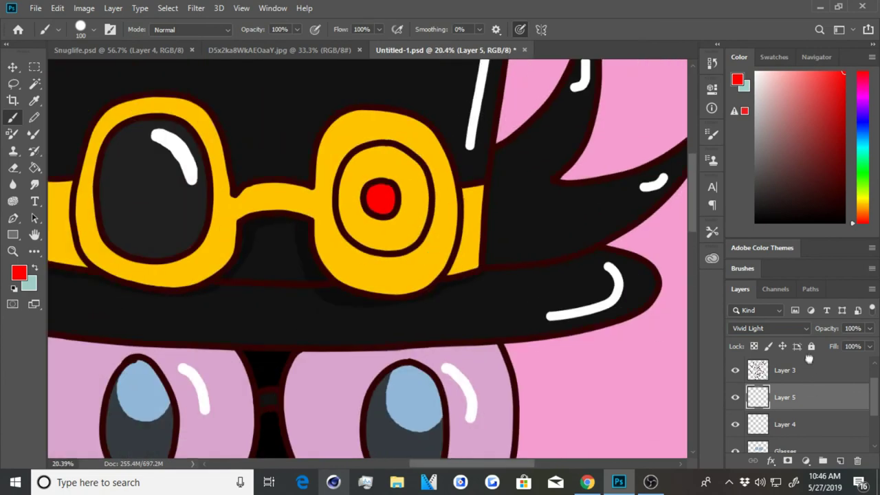
pyautogui.moveTo(784, 397); pyautogui.dragTo(804, 358)
pyautogui.click(770, 328)
pyautogui.click(755, 385)
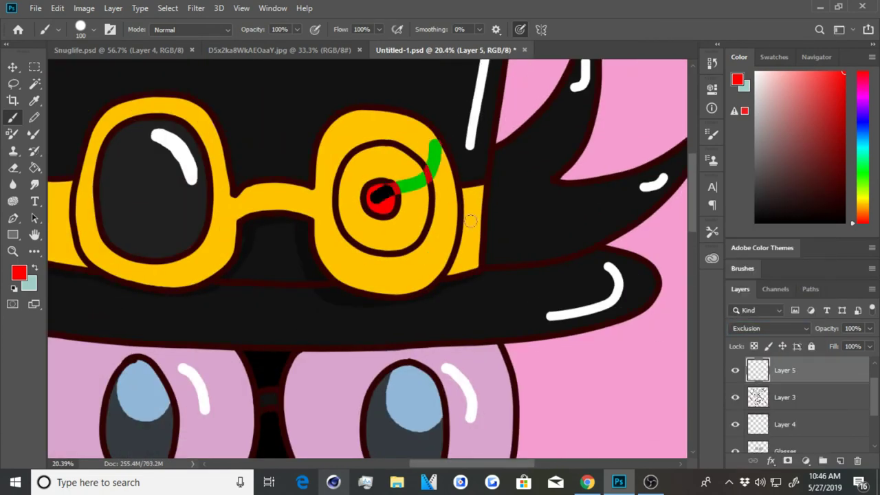
pyautogui.scroll(-2, 450, 230)
# - Paint a red pupil in the right goggle lens, undoing a stray stroke
pyautogui.click(92, 29)
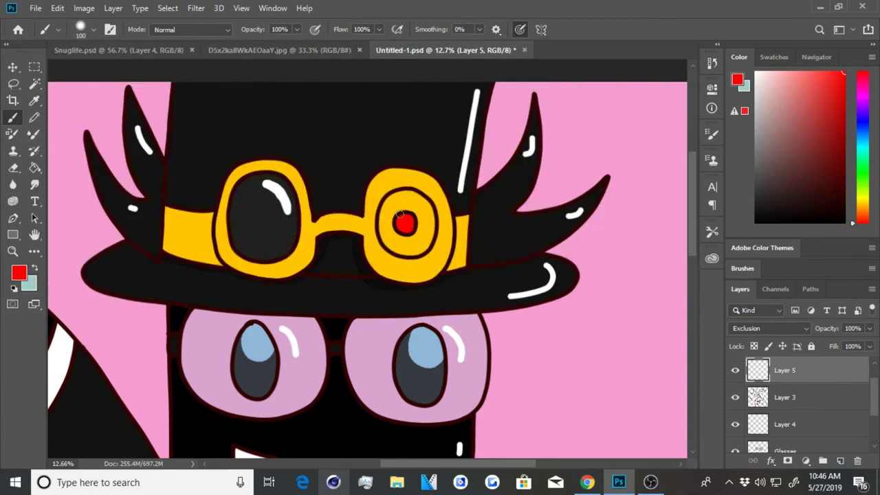
pyautogui.click(405, 223)
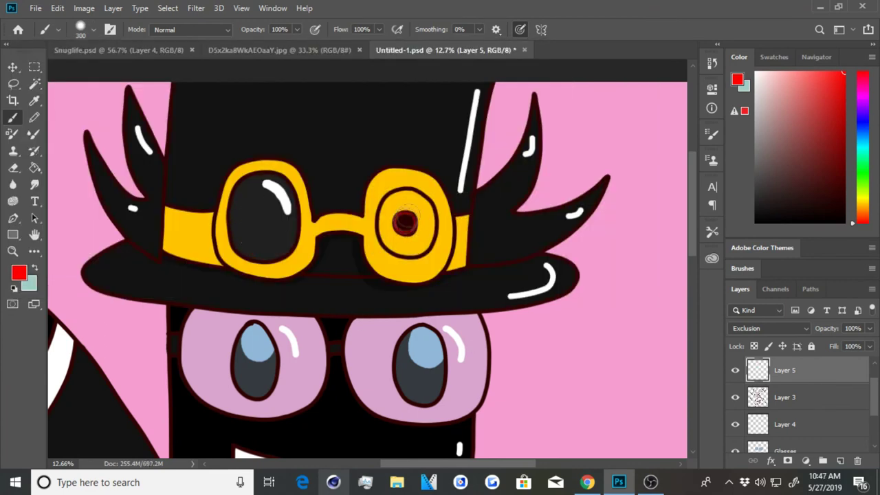
pyautogui.scroll(2, 402, 263)
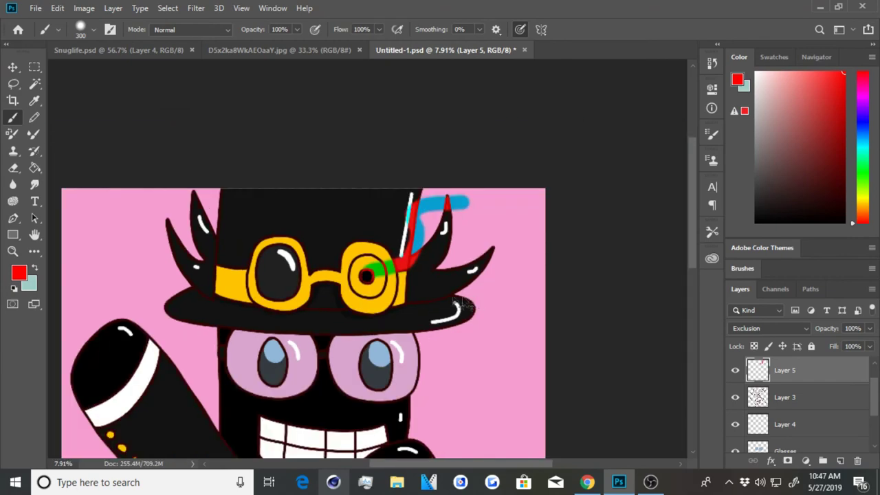
pyautogui.scroll(2, 475, 304)
pyautogui.moveTo(330, 420); pyautogui.dragTo(376, 430)
pyautogui.hotkey('ctrl', 'z')
pyautogui.scroll(2, 344, 306)
# - Paint red into the lower parts of both eyes
pyautogui.click(324, 162)
pyautogui.scroll(-4, 457, 346)
pyautogui.scroll(3, 457, 346)
pyautogui.moveTo(302, 296); pyautogui.dragTo(337, 302)
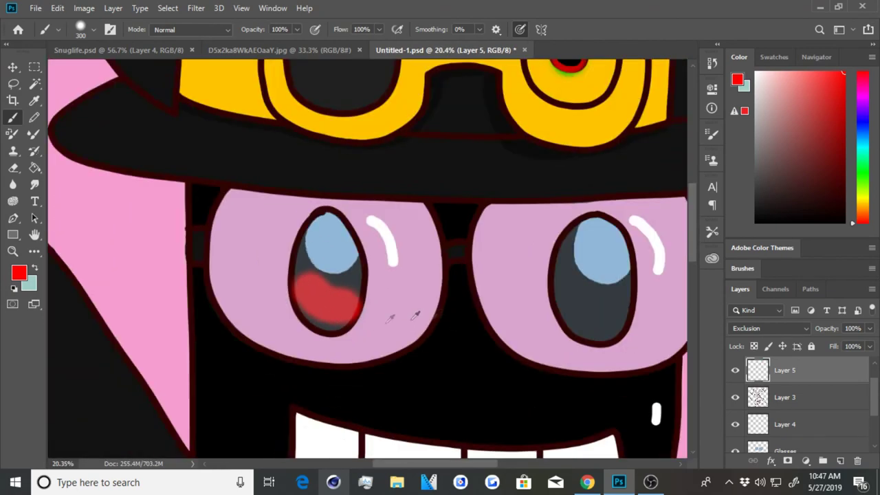
pyautogui.moveTo(536, 288); pyautogui.dragTo(577, 302)
pyautogui.scroll(-2, 332, 345)
# - Try Difference blending on Layer 5, then keep Saturation
pyautogui.click(768, 328)
pyautogui.click(763, 384)
pyautogui.click(771, 333)
pyautogui.click(763, 379)
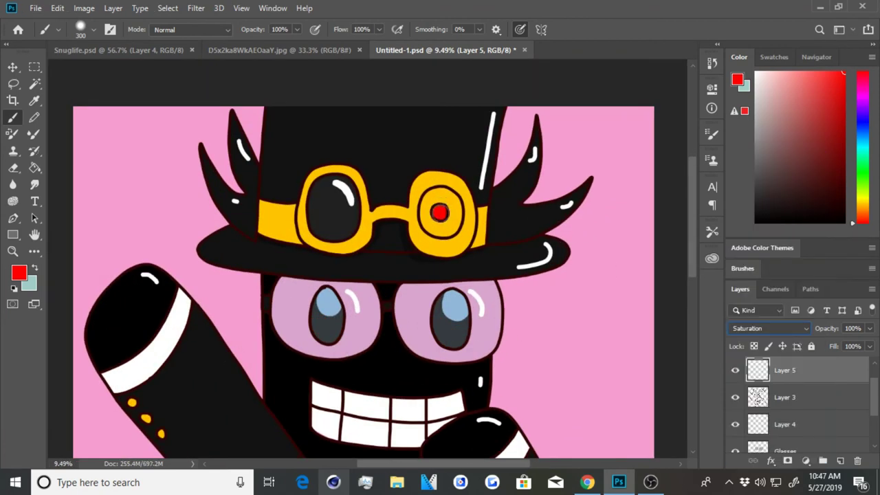
pyautogui.click(768, 328)
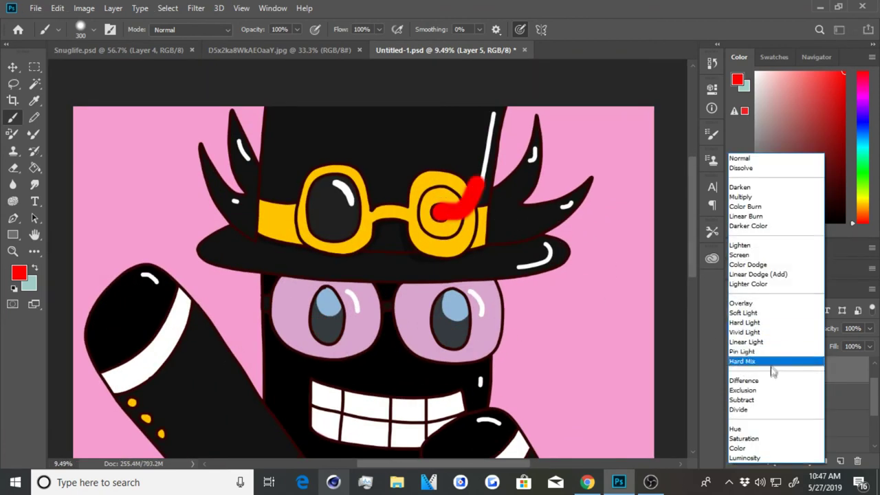
pyautogui.click(714, 324)
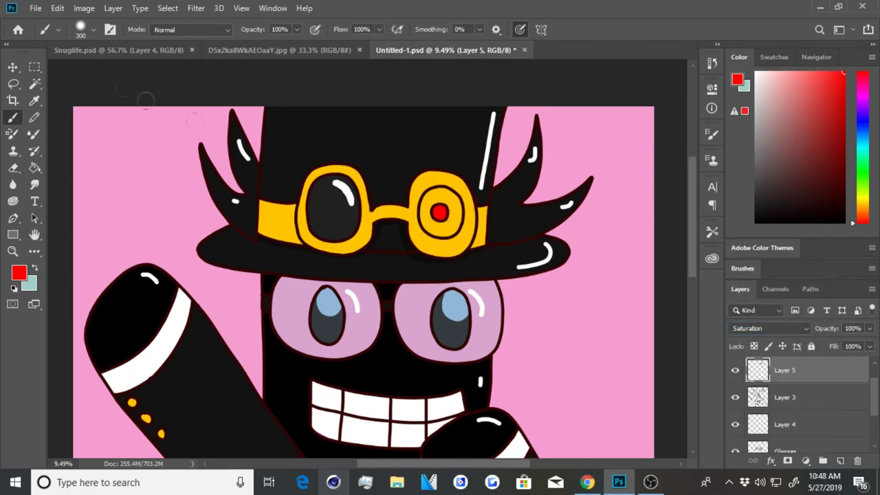
# - Enlarge the brush to 511, delete Layer 5 and select the Layer 1 reference
pyautogui.click(94, 30)
pyautogui.moveTo(147, 74); pyautogui.dragTo(152, 74)
pyautogui.click(615, 357)
pyautogui.scroll(1, 822, 378)
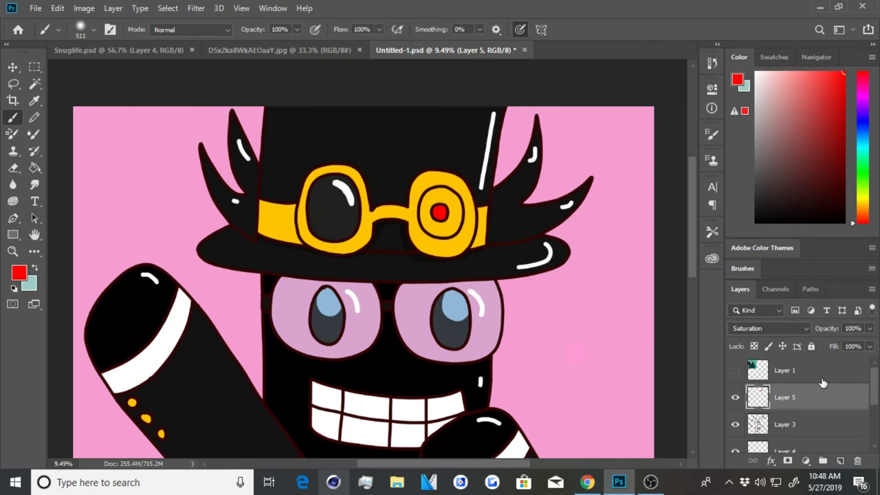
pyautogui.click(856, 462)
pyautogui.scroll(-3, 477, 281)
pyautogui.click(790, 369)
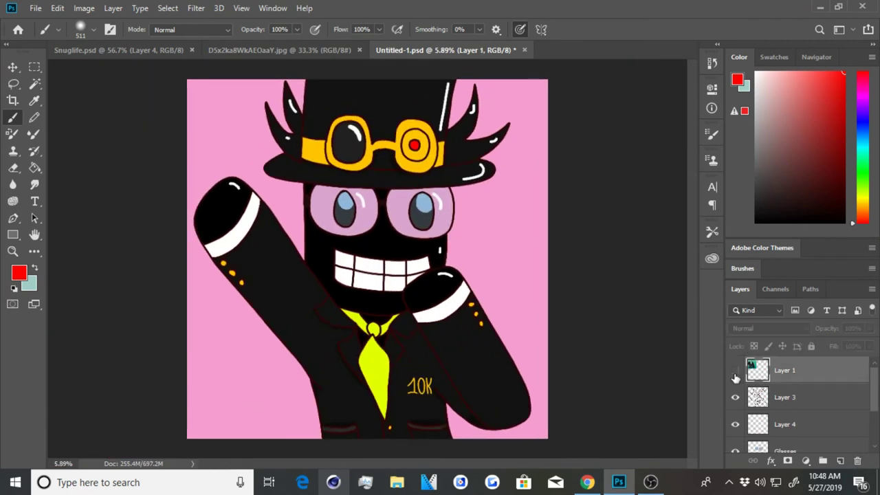
# - Show the Layer 1 reference, try moving it, undo, and hide it again
pyautogui.click(735, 371)
pyautogui.press('v')
pyautogui.moveTo(175, 193); pyautogui.dragTo(334, 306)
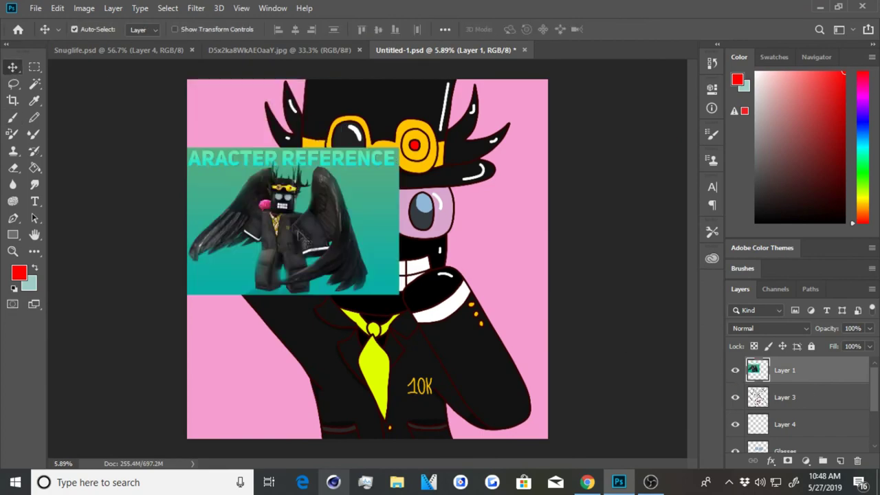
pyautogui.hotkey('ctrl', 'z')
pyautogui.click(735, 369)
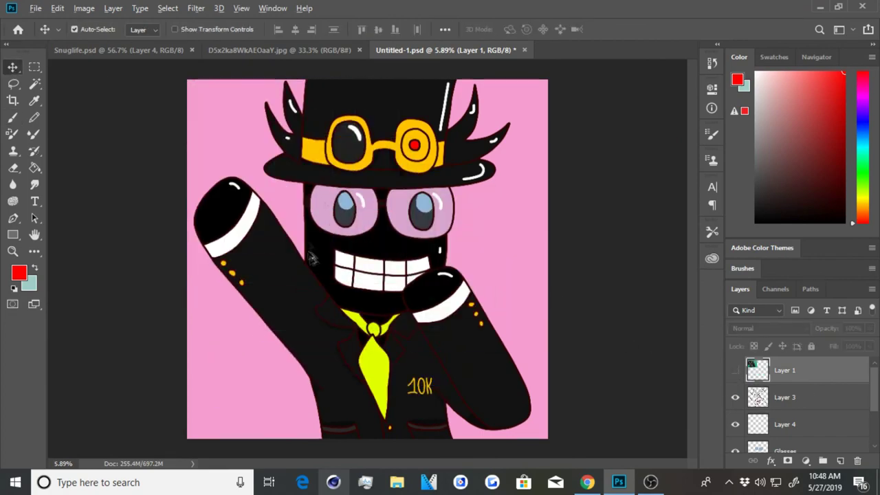
# - Compare the drawing with the Twitter character reference photo in Chrome
pyautogui.scroll(3, 377, 299)
pyautogui.scroll(2, 377, 299)
pyautogui.scroll(-2, 377, 298)
pyautogui.scroll(-2, 370, 205)
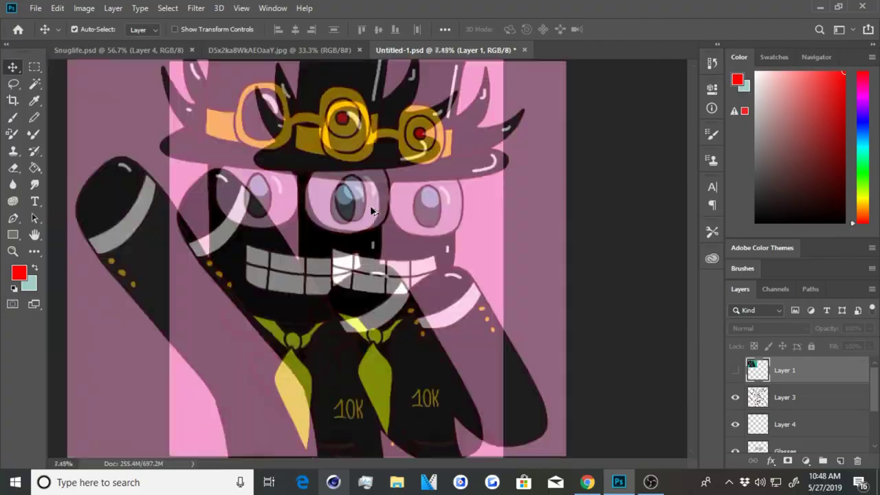
pyautogui.scroll(3, 317, 280)
pyautogui.hotkey('alt', 'Tab')
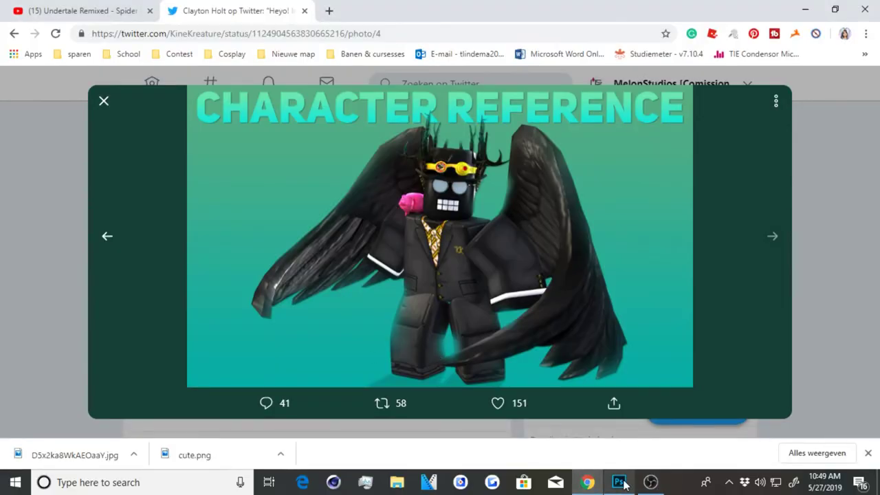
pyautogui.hotkey('alt', 'Tab')
pyautogui.scroll(2, 313, 333)
# - Try ochre shading strokes on the tie's left edge, undoing unwanted ones
pyautogui.press('b')
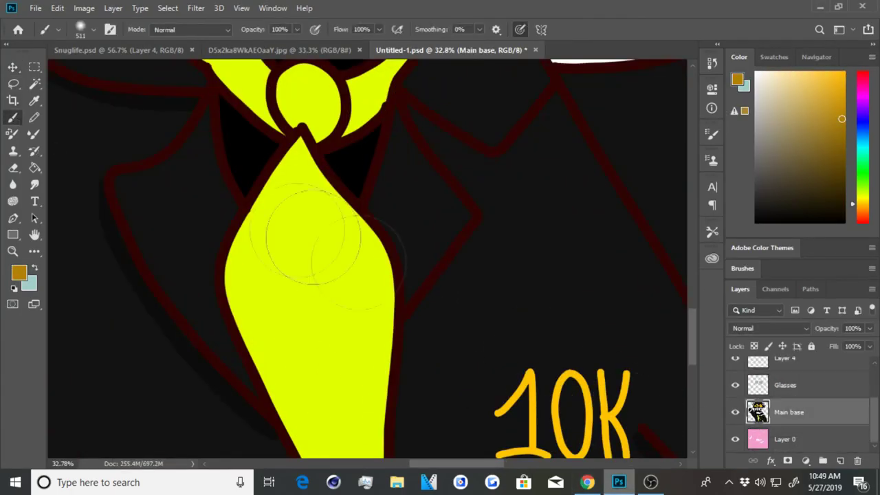
pyautogui.moveTo(336, 220); pyautogui.dragTo(246, 305)
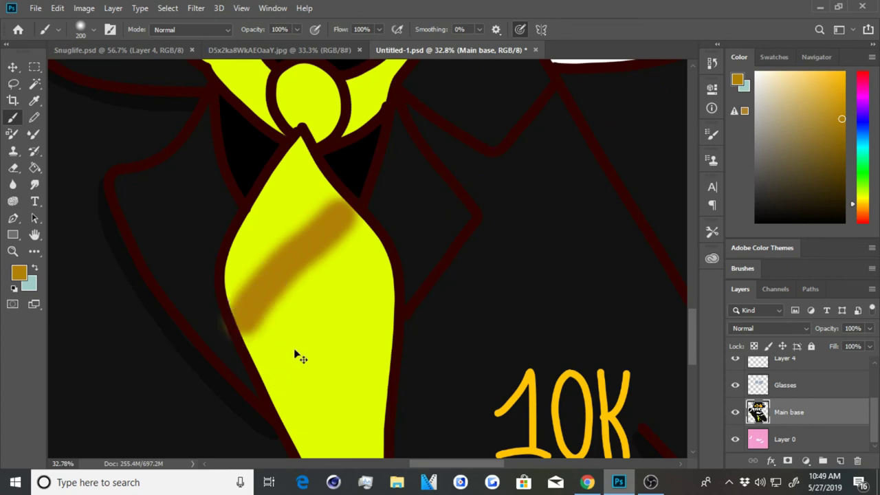
pyautogui.hotkey('ctrl', 'z')
pyautogui.click(80, 29)
pyautogui.click(285, 363)
pyautogui.moveTo(296, 356); pyautogui.dragTo(375, 319)
pyautogui.hotkey('ctrl', 'z')
pyautogui.hotkey('ctrl', 'z')
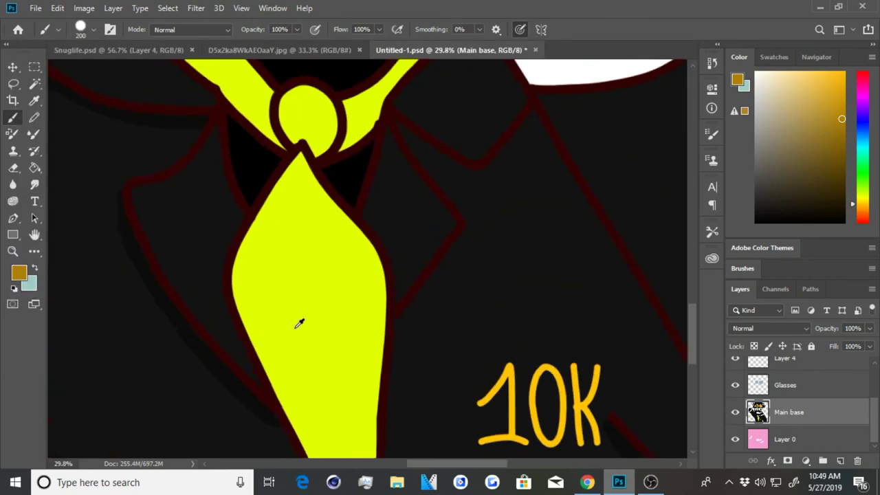
pyautogui.scroll(-1, 300, 332)
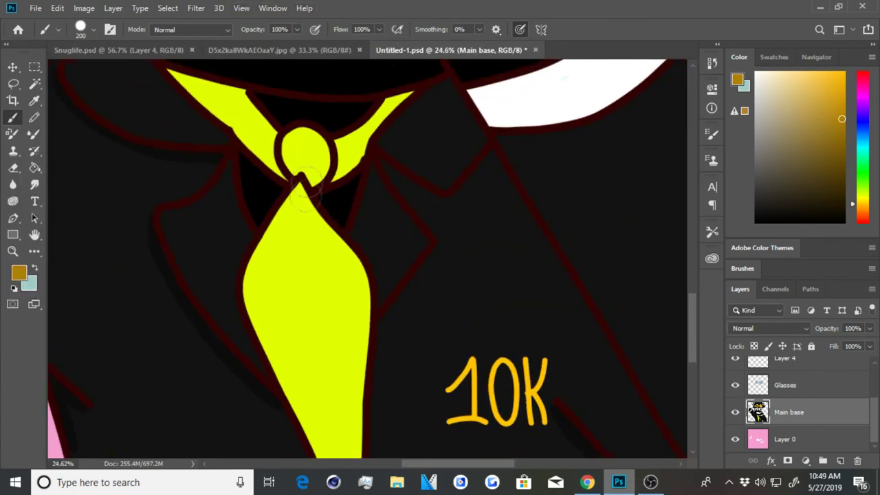
pyautogui.hotkey('ctrl', 'z')
pyautogui.scroll(-1, 299, 211)
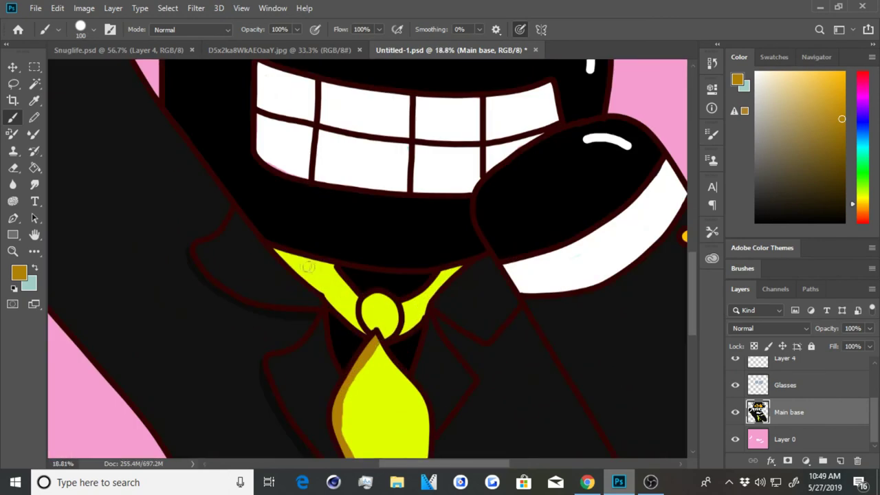
pyautogui.scroll(-4, 443, 273)
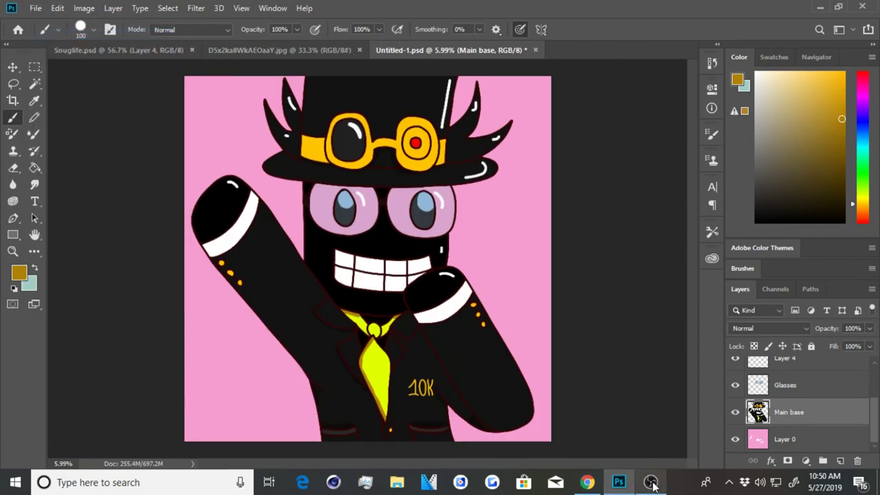
# - Open the Melon Studios Final PNG logo from the Project 3 - Melon studios folder
pyautogui.hotkey('ctrl', 'o')
pyautogui.doubleClick(493, 255)
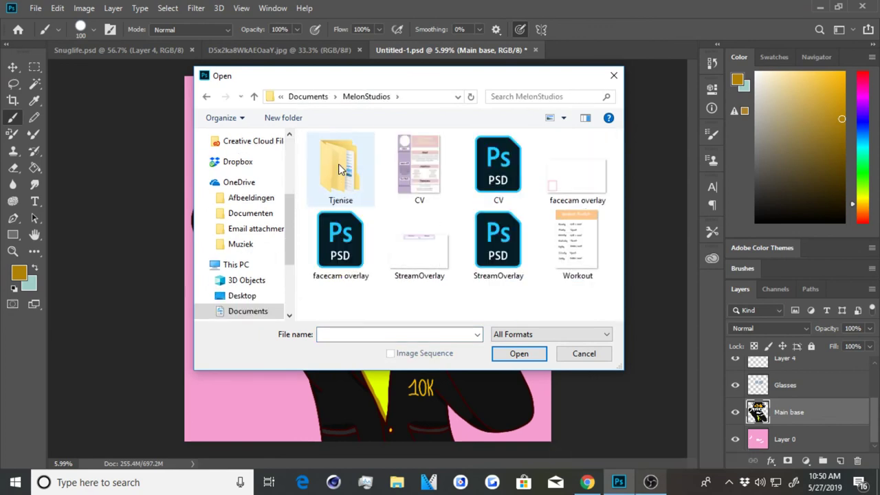
pyautogui.doubleClick(340, 172)
pyautogui.doubleClick(340, 155)
pyautogui.doubleClick(354, 183)
pyautogui.doubleClick(350, 195)
pyautogui.doubleClick(357, 155)
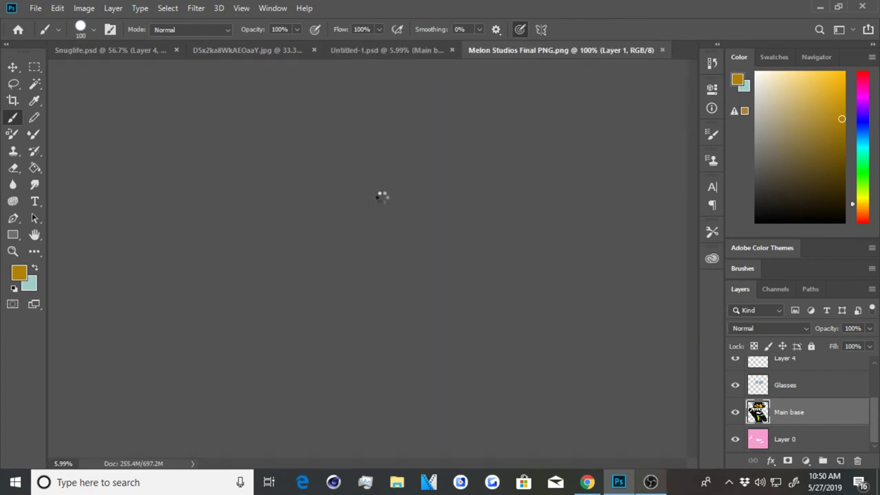
# - Paste the logo into Untitled-1 at the bottom-left corner, then bring OBS to the front
pyautogui.press('m')
pyautogui.click(400, 50)
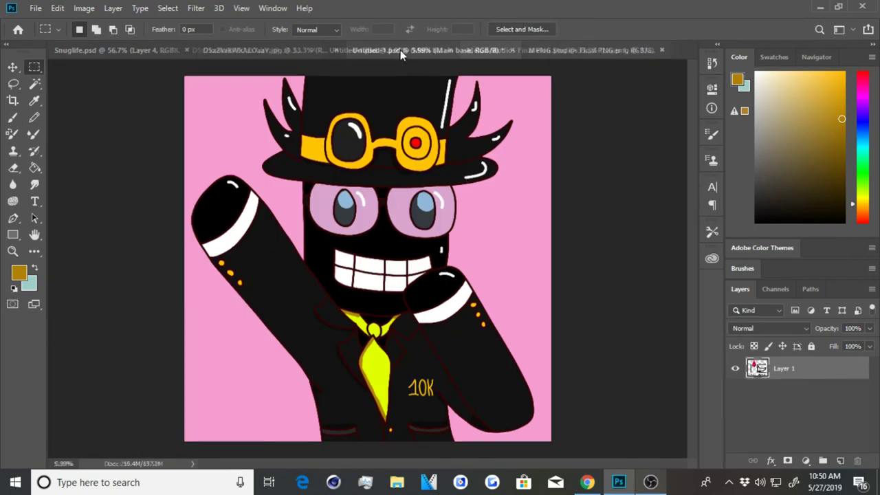
pyautogui.hotkey('ctrl', 'v')
pyautogui.press('v')
pyautogui.moveTo(344, 253); pyautogui.dragTo(213, 389)
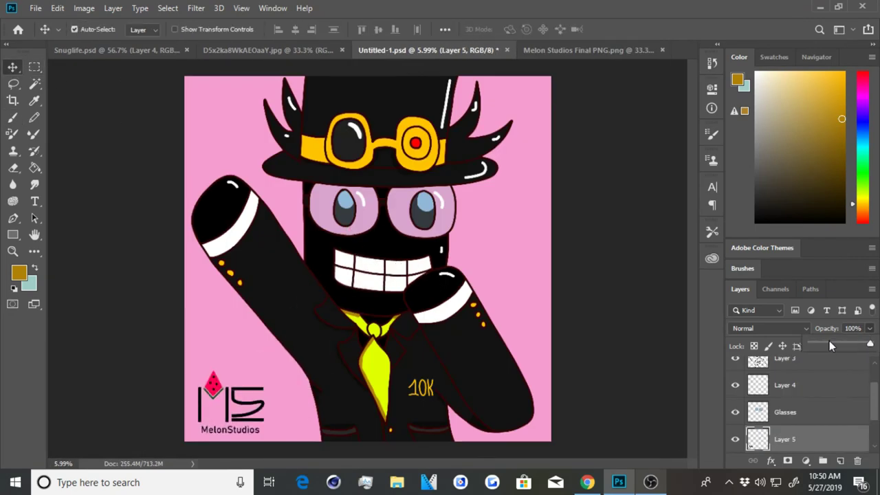
pyautogui.click(651, 483)
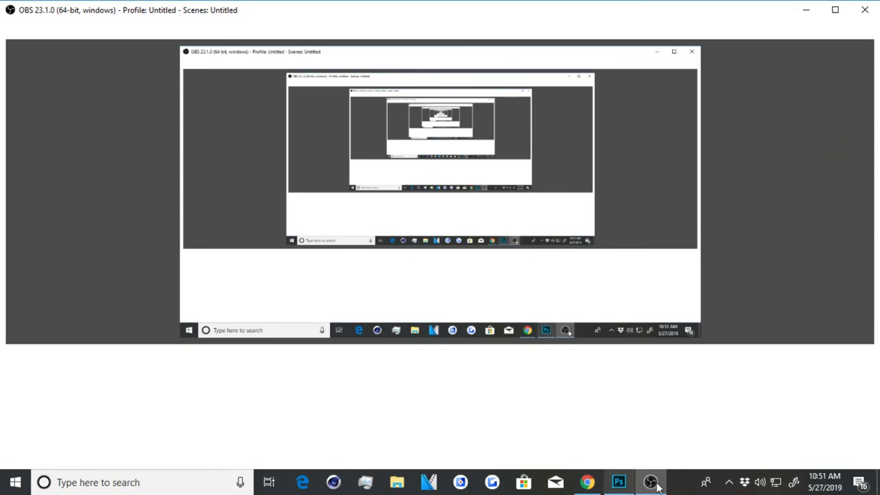